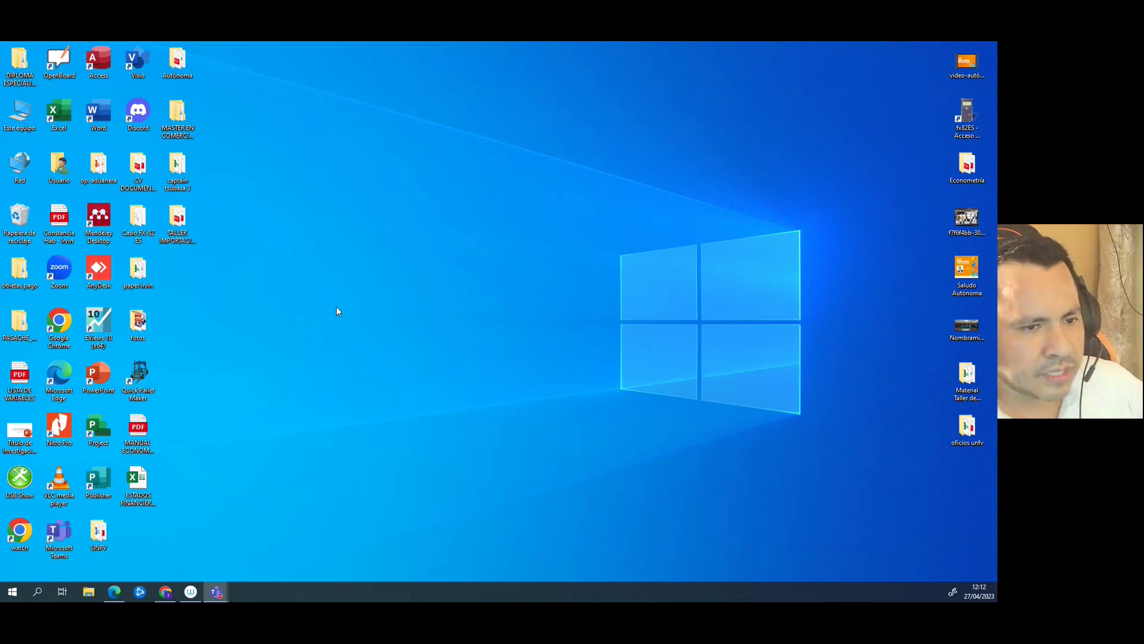
# - Start Mendeley Desktop and sign in with the account e-mail and password
pyautogui.click(98, 220)
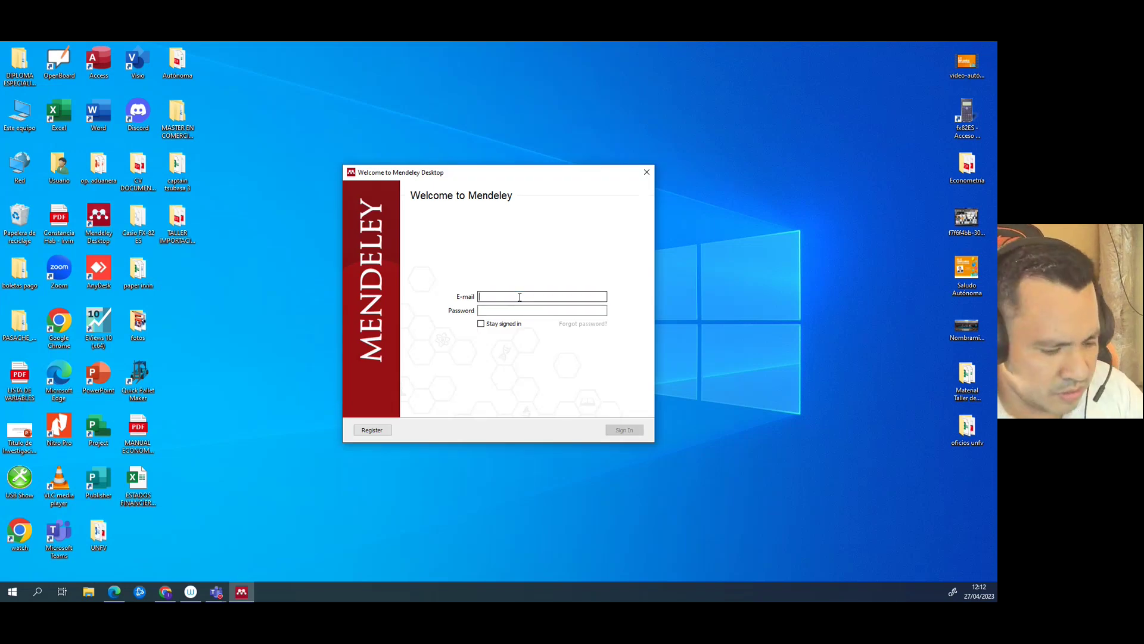
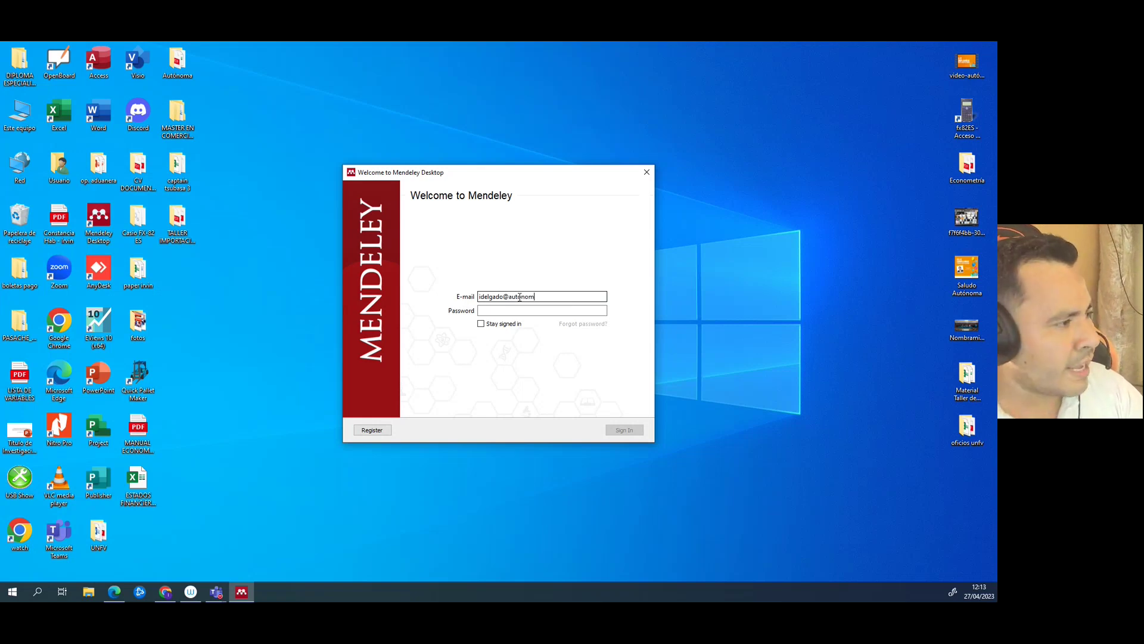
pyautogui.press('Tab')
pyautogui.write('****')
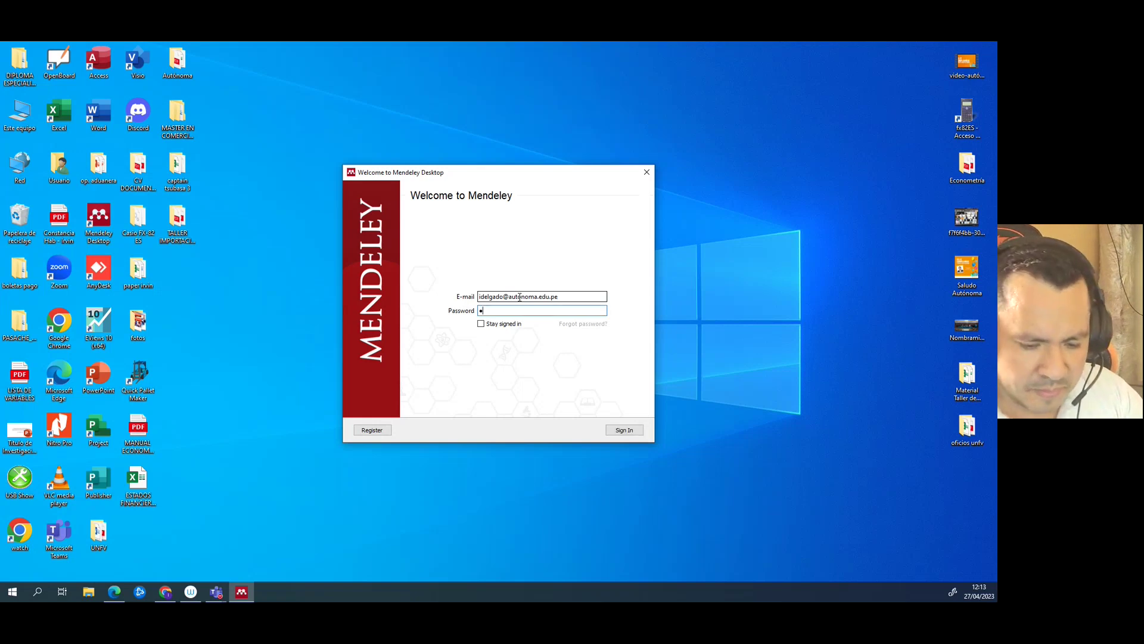
pyautogui.write('****')
pyautogui.press('Return')
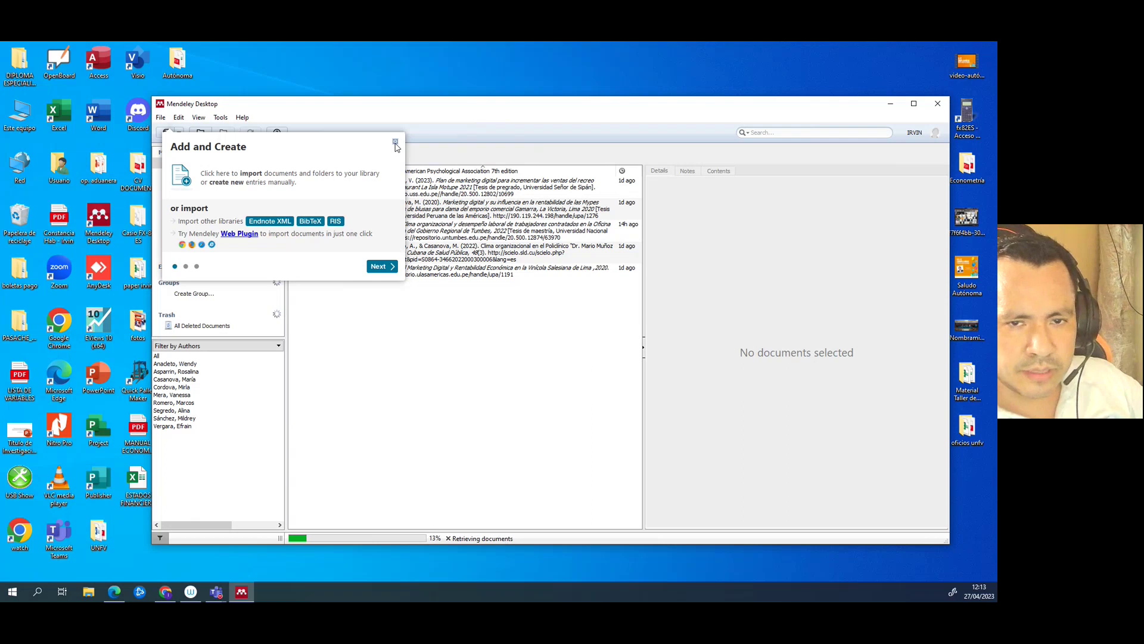
# - Dismiss the Add and Create popup and remove the ANTECEDENTES folder
pyautogui.click(395, 144)
pyautogui.rightClick(197, 241)
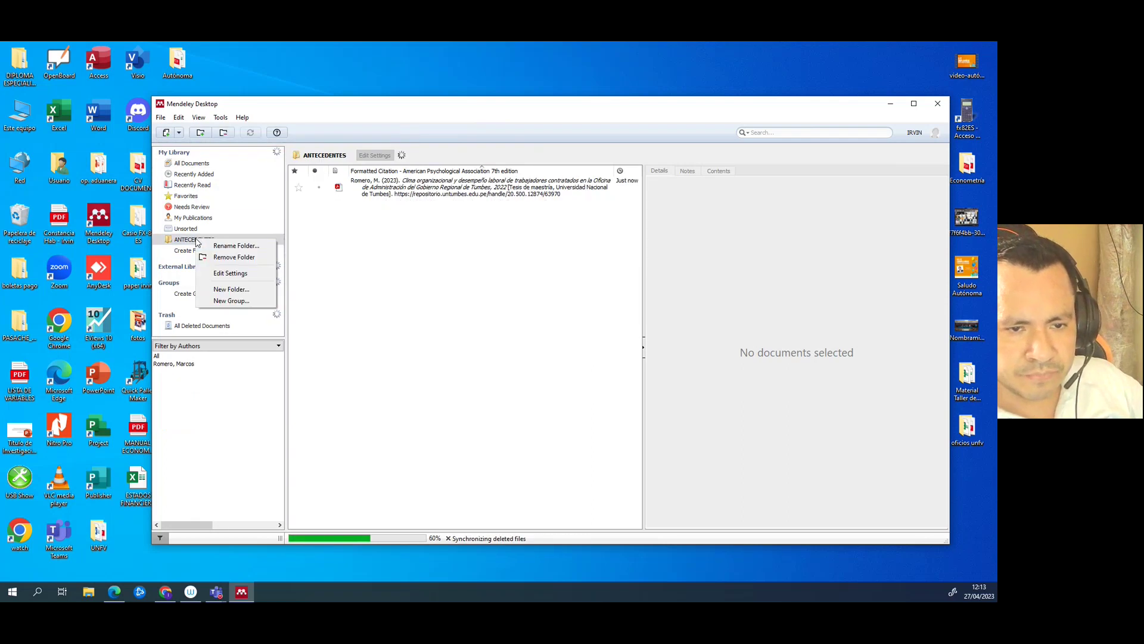
pyautogui.click(250, 257)
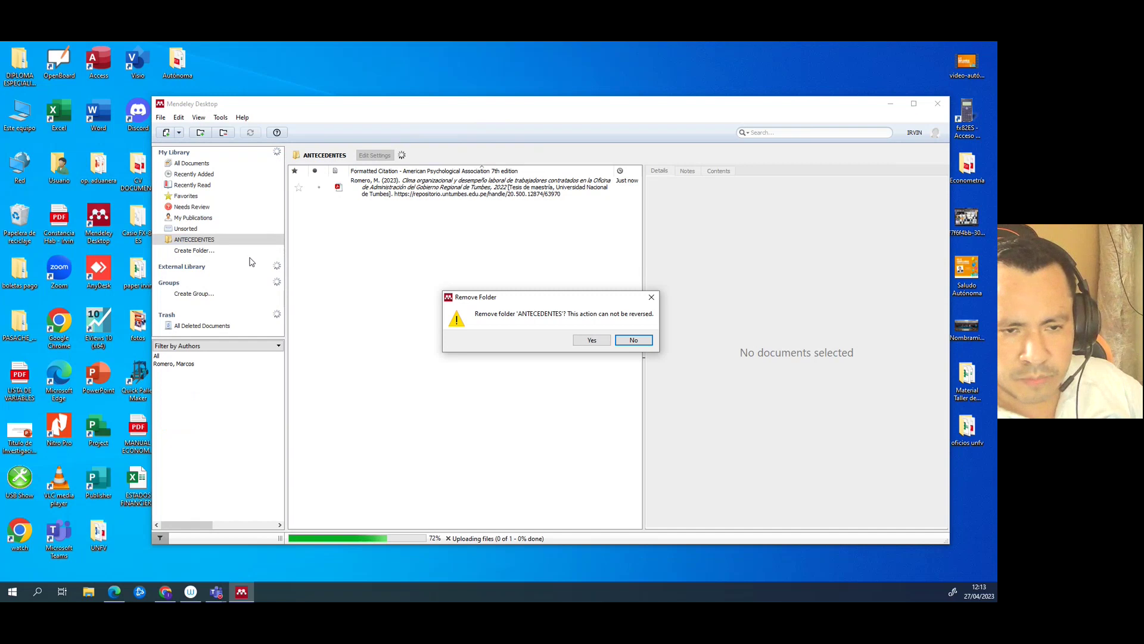
pyautogui.click(590, 340)
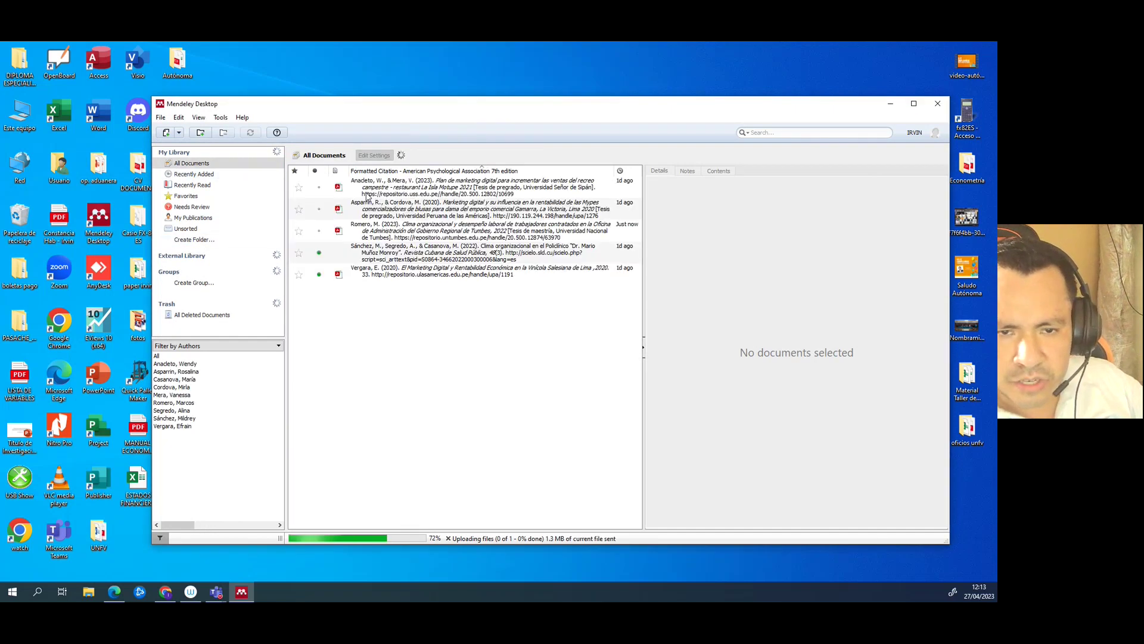
# - Delete the Anacleto document, then select and delete all remaining references, and maximize Mendeley
pyautogui.click(368, 194)
pyautogui.rightClick(370, 181)
pyautogui.click(411, 347)
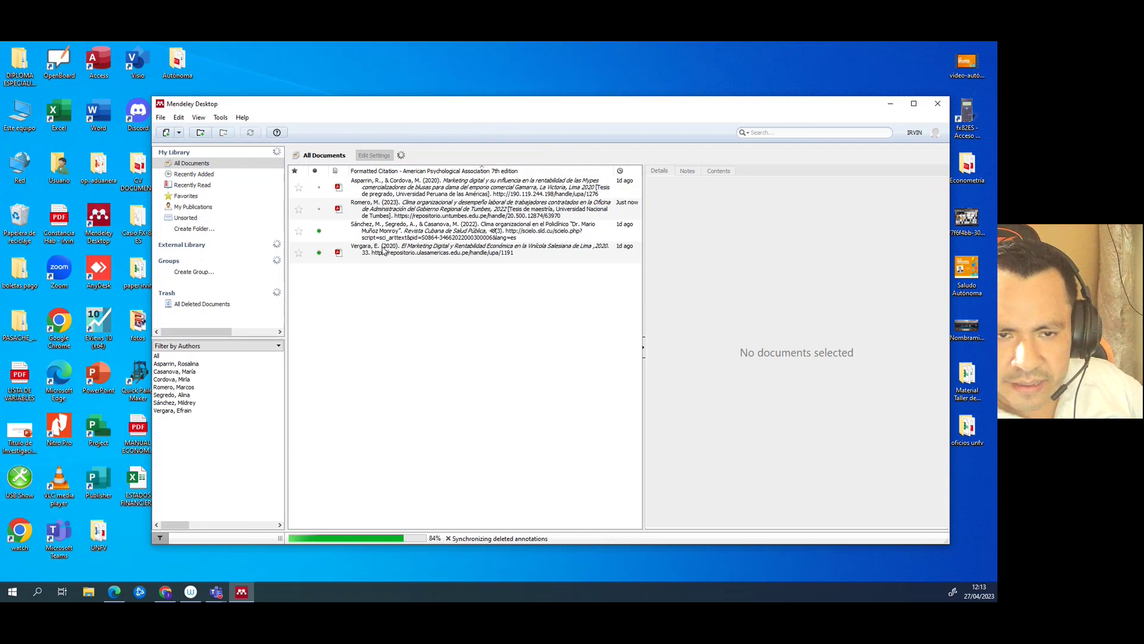
pyautogui.rightClick(379, 183)
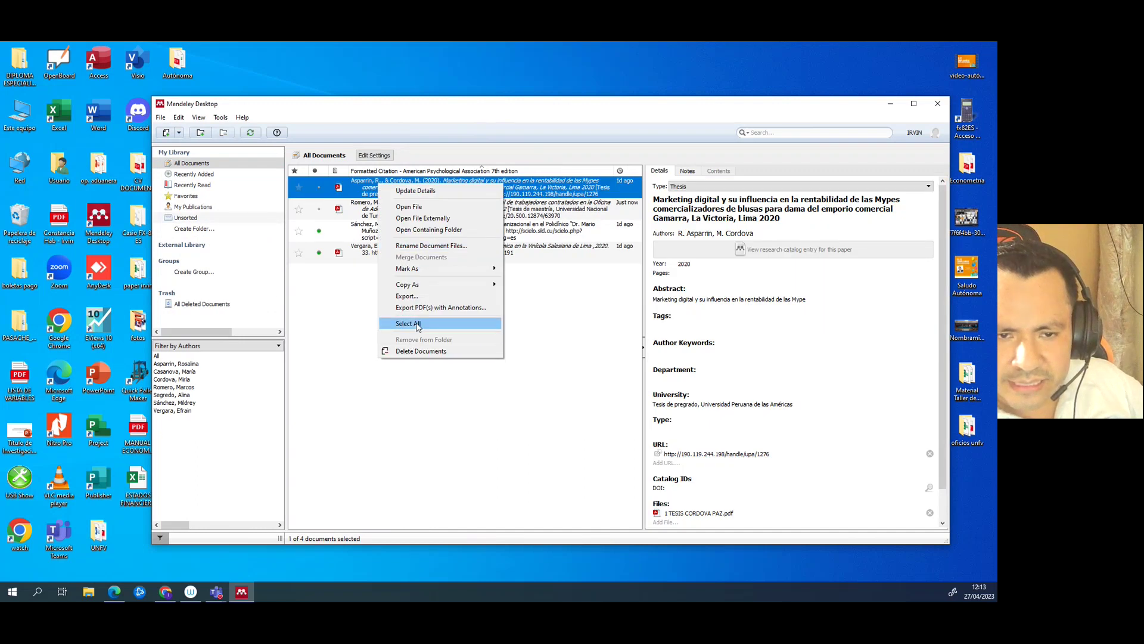
pyautogui.click(418, 324)
pyautogui.rightClick(368, 227)
pyautogui.click(413, 394)
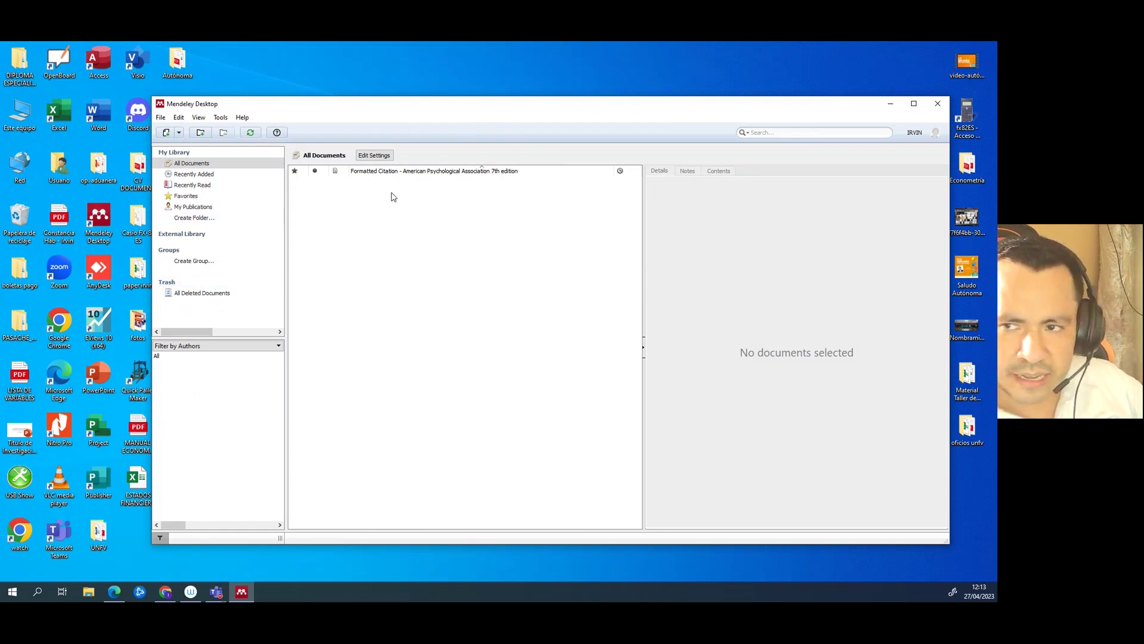
pyautogui.click(914, 103)
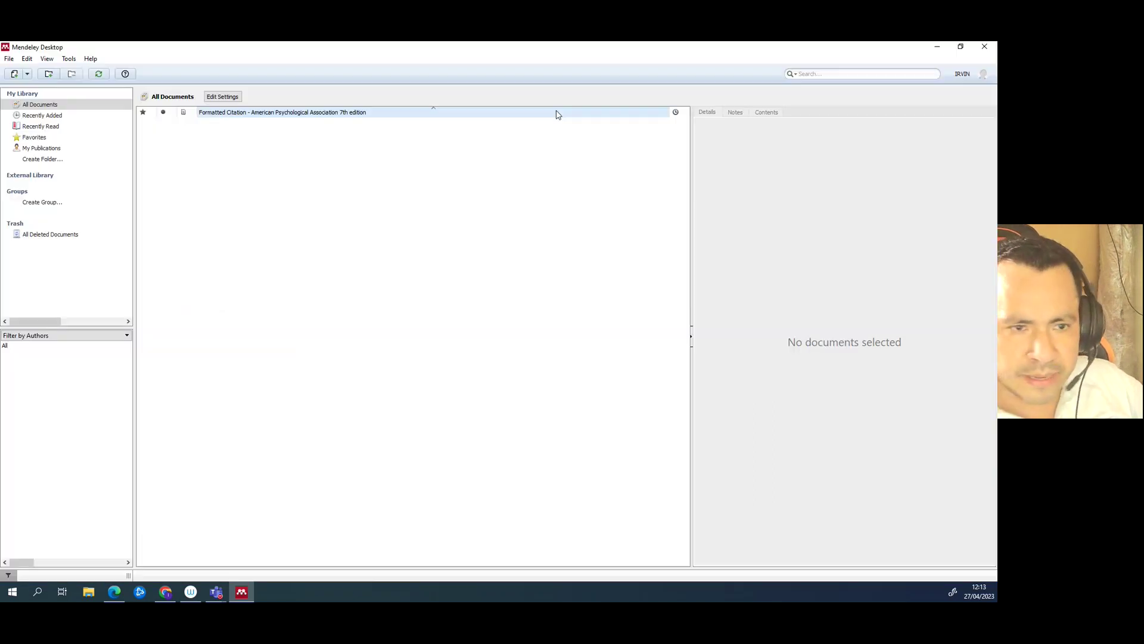
# - Create a library folder named REALIDAD PROBLEMÁTICA, then bring Chrome in front of Mendeley
pyautogui.click(41, 159)
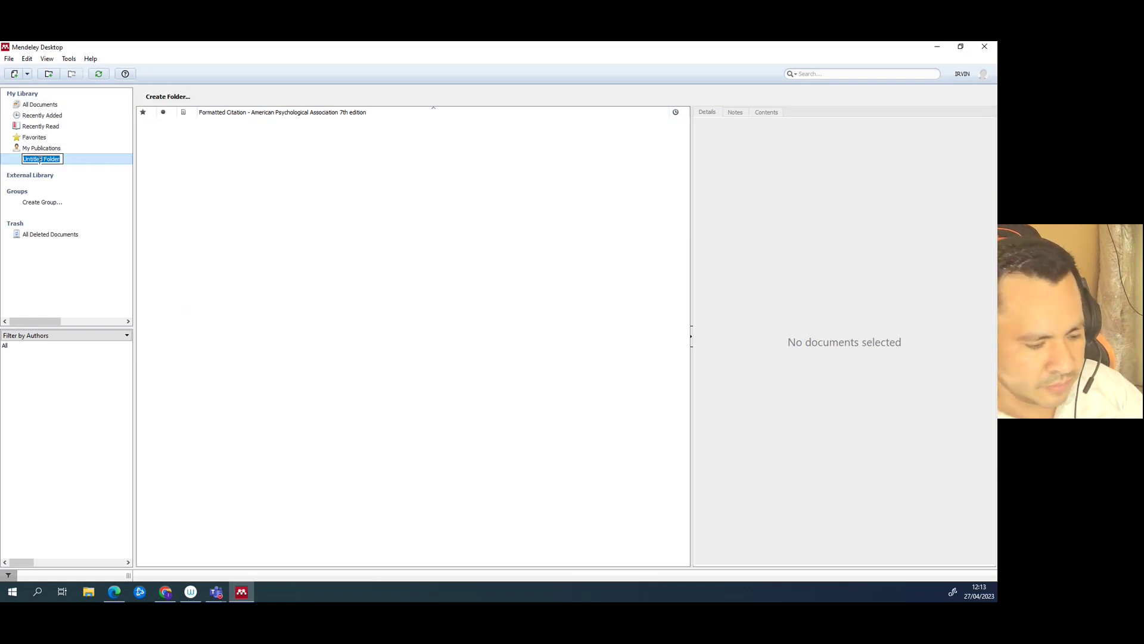
pyautogui.write('REAL')
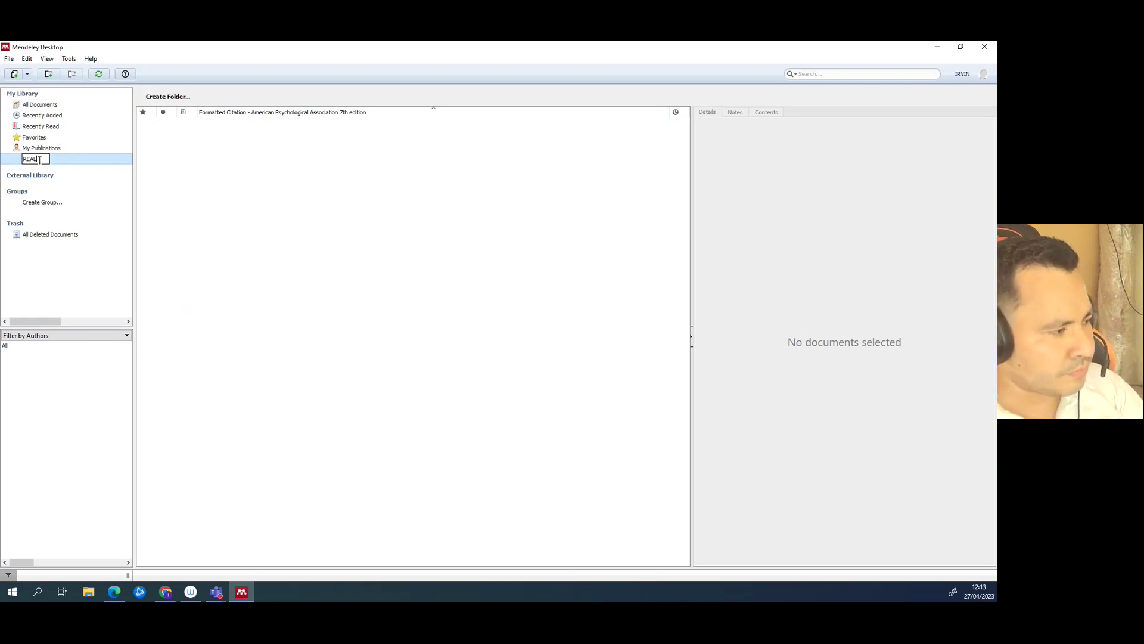
pyautogui.write('IDAD PROBLEMÁTICA')
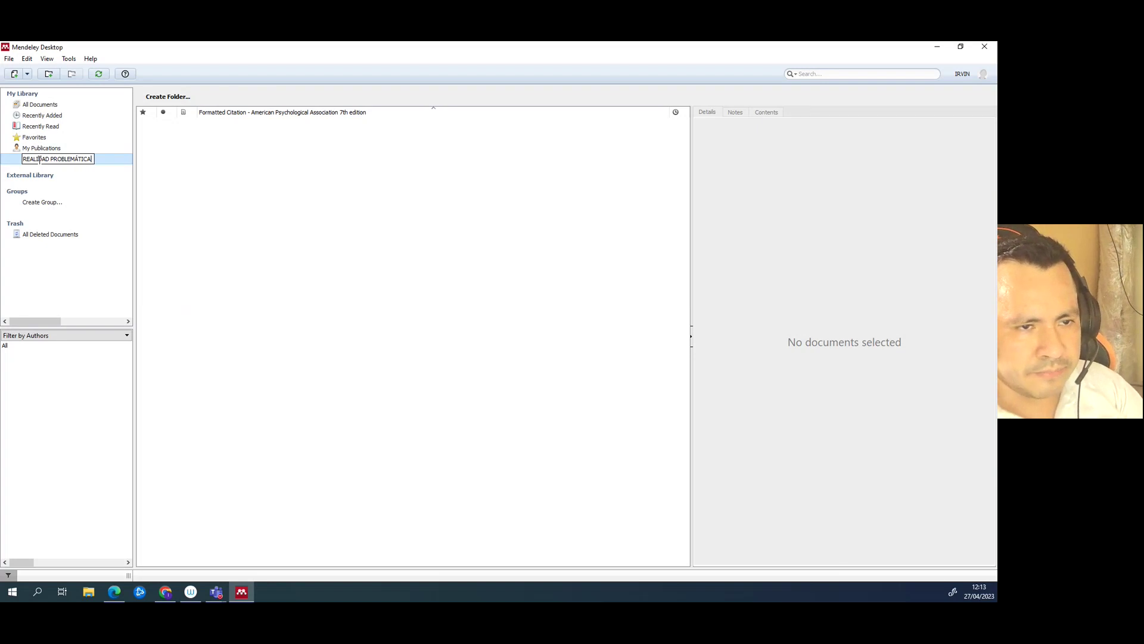
pyautogui.press('Return')
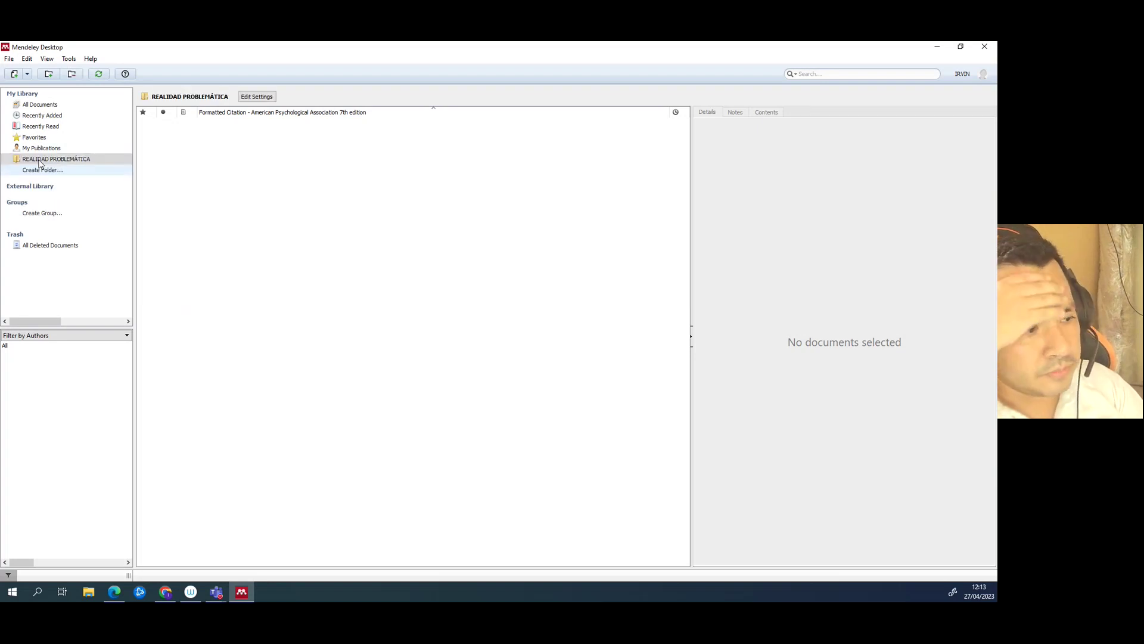
pyautogui.doubleClick(39, 160)
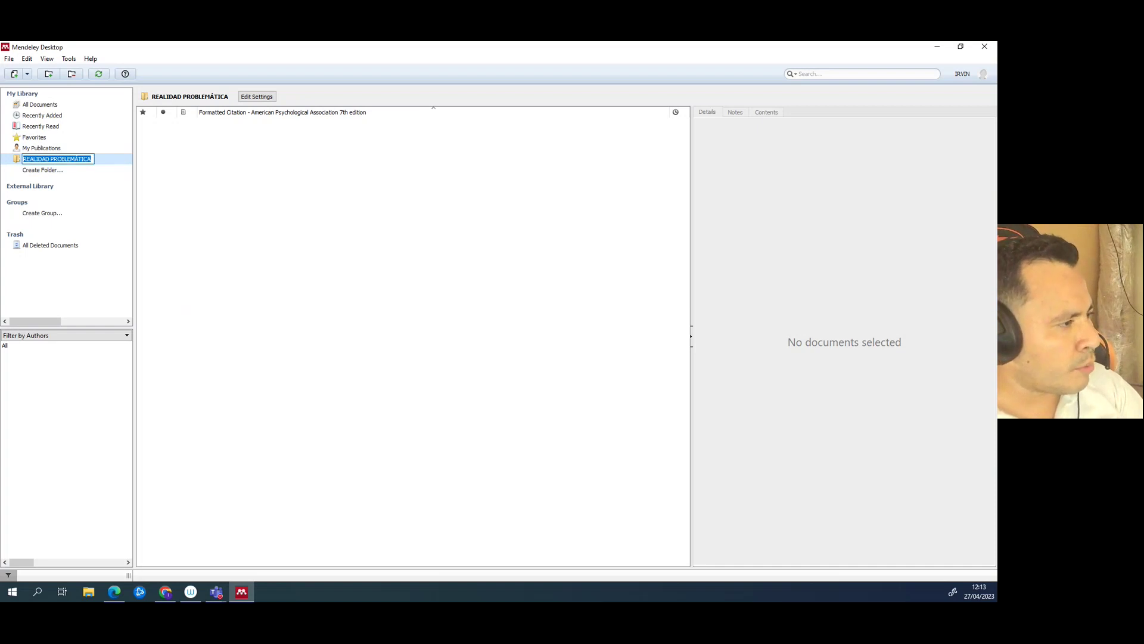
pyautogui.click(166, 592)
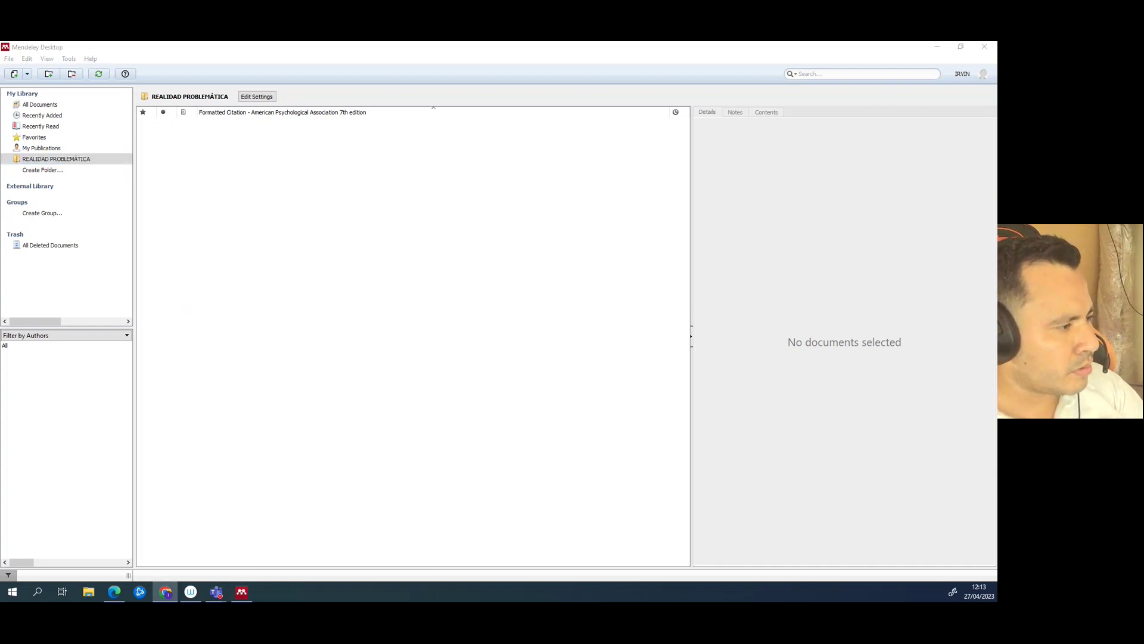
pyautogui.moveTo(0, 95); pyautogui.dragTo(468, 74)
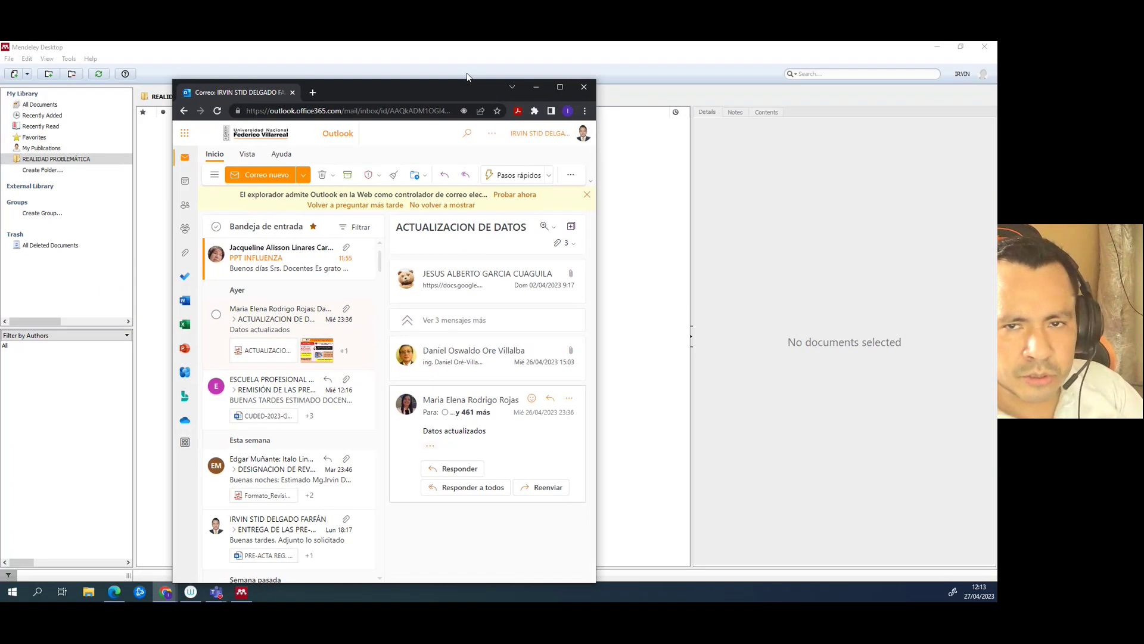
# - Search 'google academico' from the address bar and open the Google Académico site
pyautogui.click(558, 89)
pyautogui.click(171, 67)
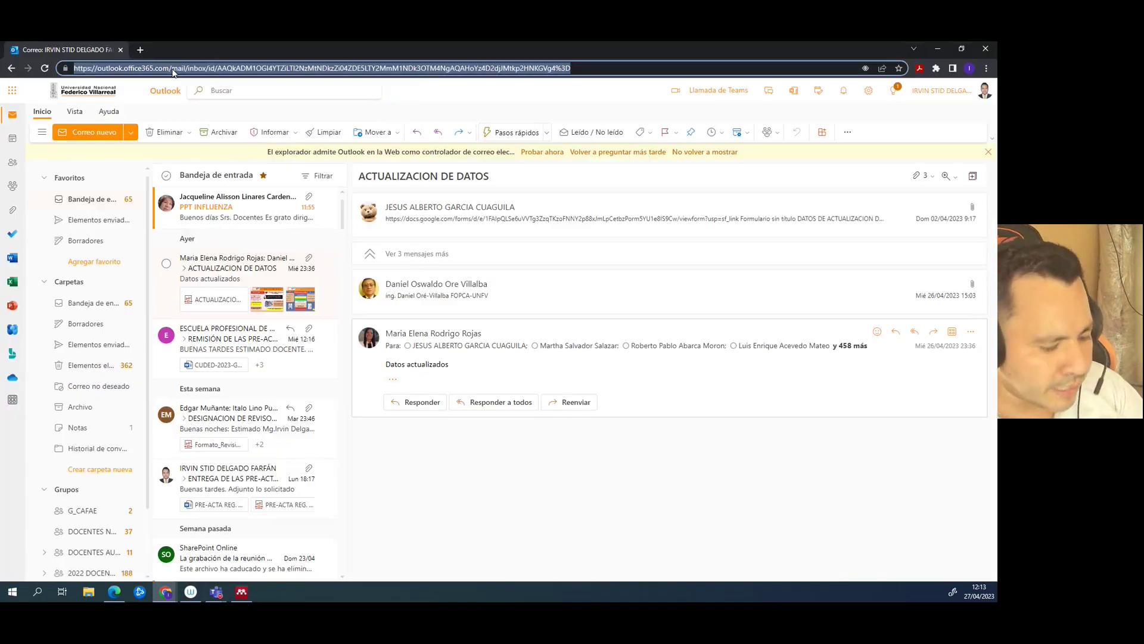
pyautogui.write('GOOG')
pyautogui.press('Down')
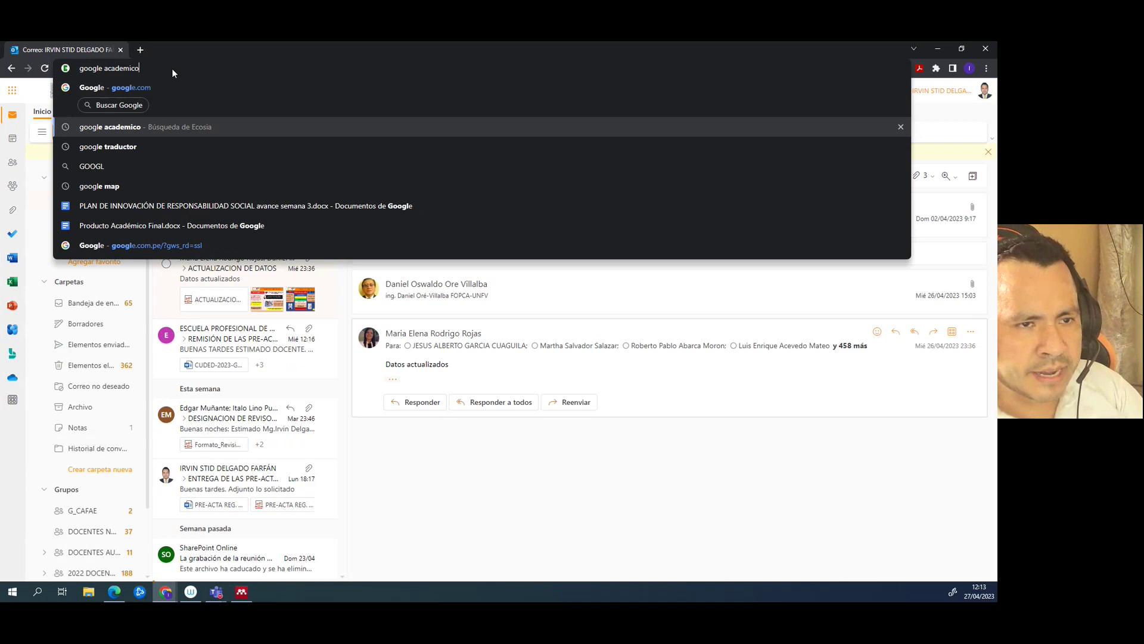
pyautogui.press('Return')
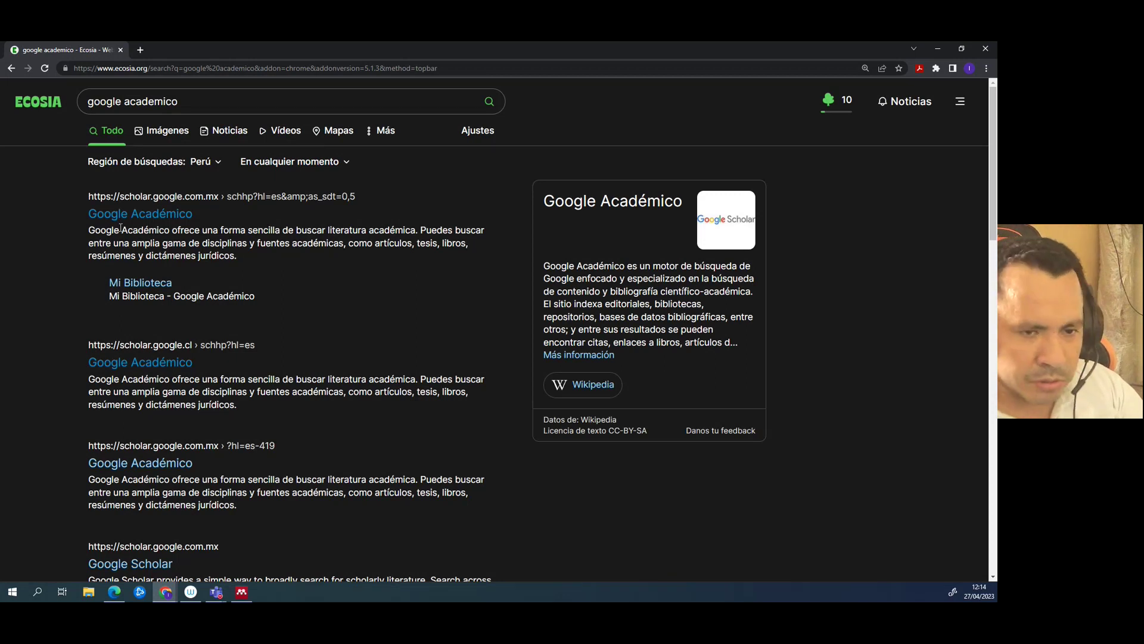
pyautogui.click(166, 217)
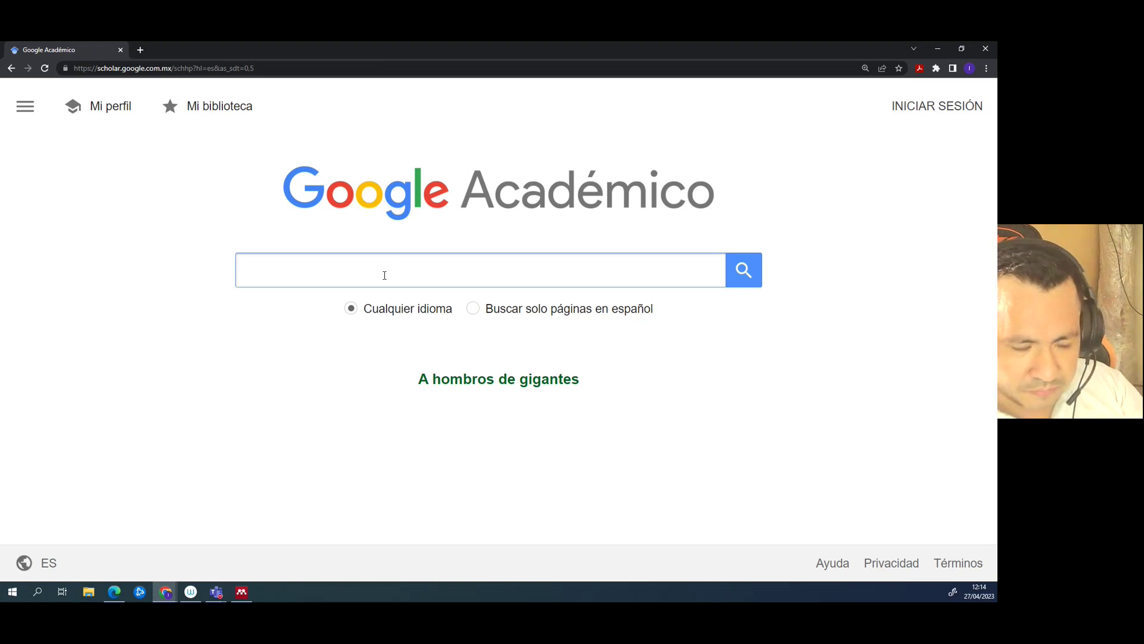
# - Search Google Académico for 'clima organizacional y desempeño laboral' and skim the first results
pyautogui.click(384, 275)
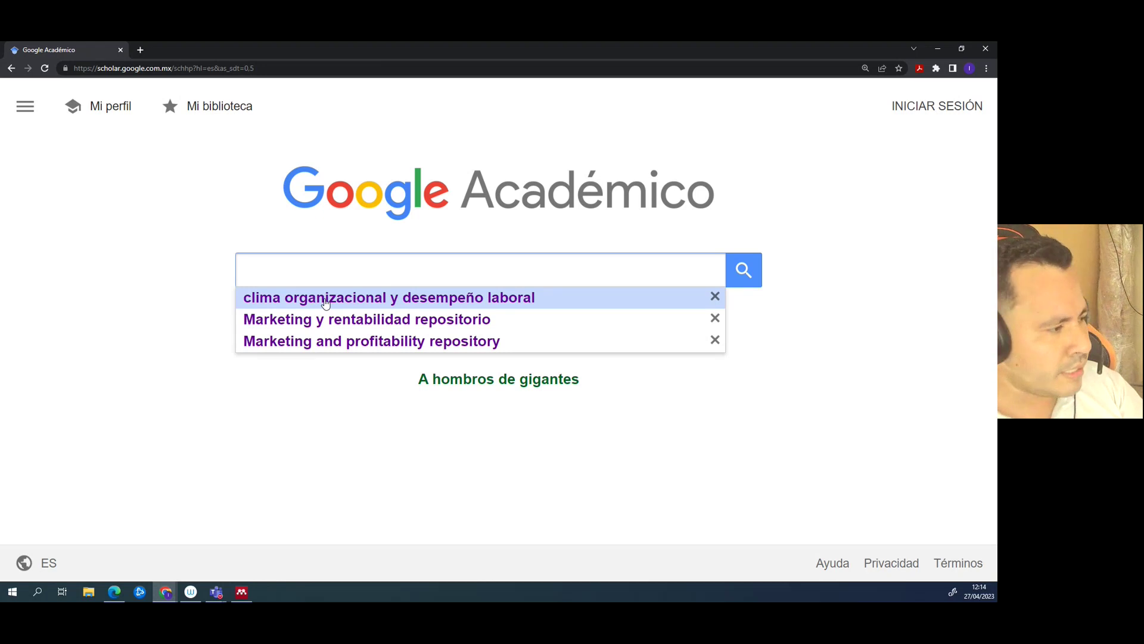
pyautogui.click(326, 301)
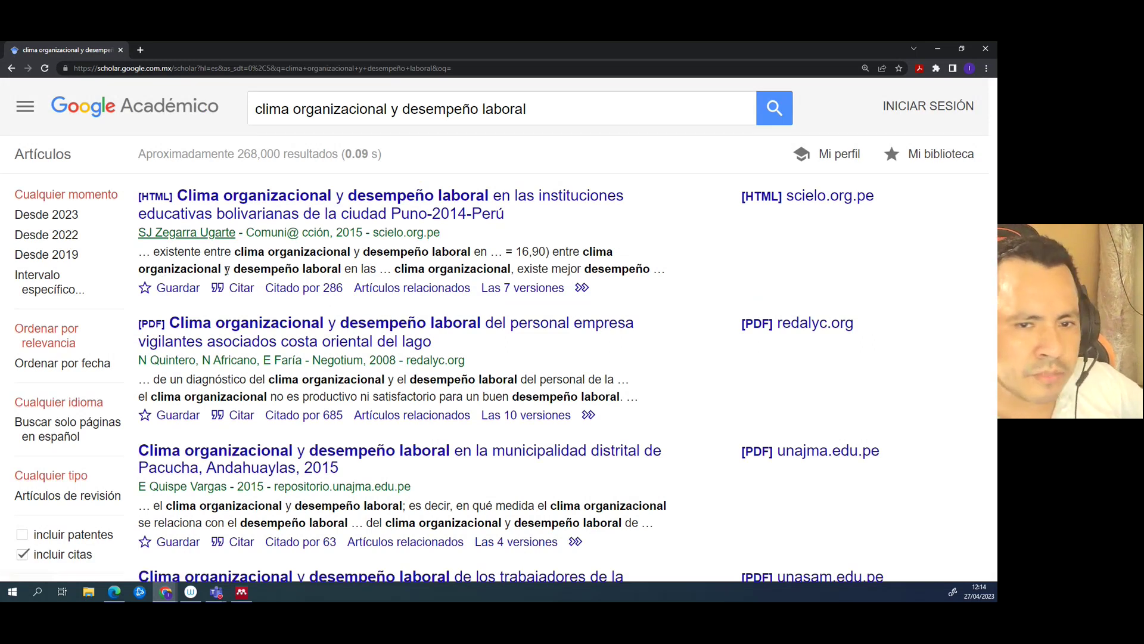
pyautogui.moveTo(398, 196); pyautogui.dragTo(846, 462)
pyautogui.scroll(-10, 849, 468)
pyautogui.scroll(10, 850, 466)
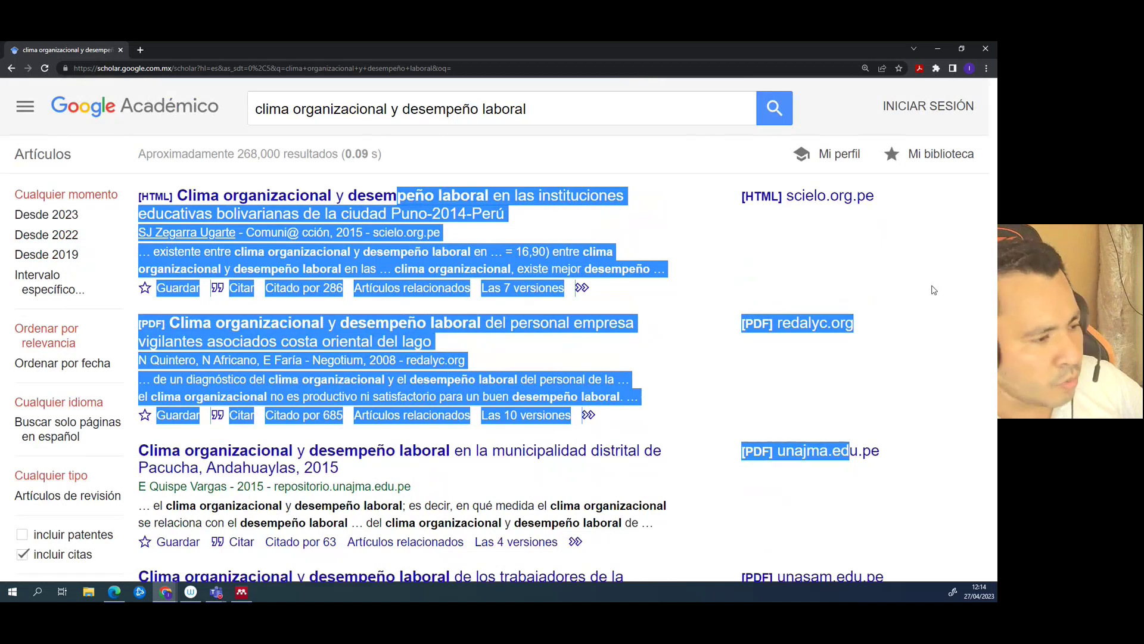
pyautogui.click(911, 282)
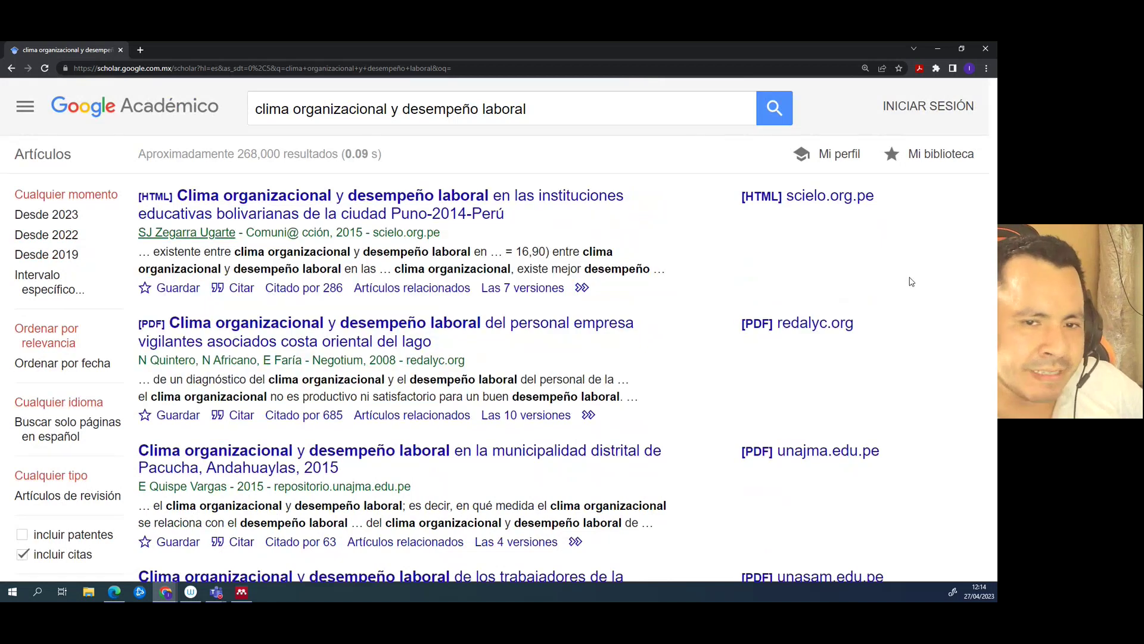
# - Highlight the publication years of the top results, such as 2008 and 2019
pyautogui.moveTo(364, 234); pyautogui.dragTo(343, 233)
pyautogui.moveTo(399, 359); pyautogui.dragTo(369, 359)
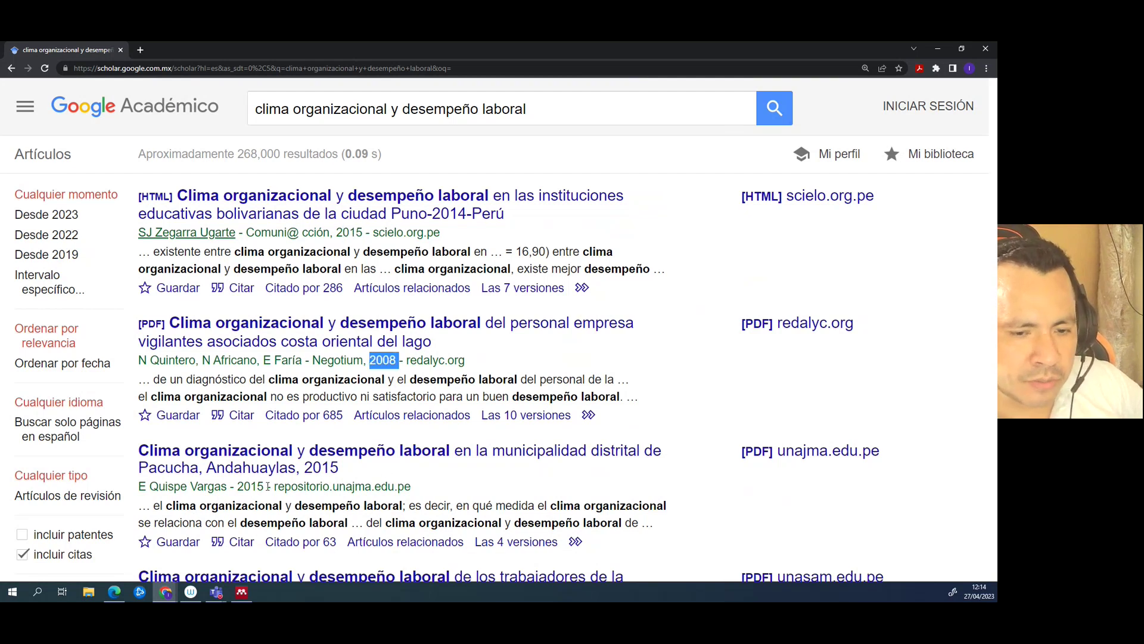
pyautogui.moveTo(266, 486); pyautogui.dragTo(243, 487)
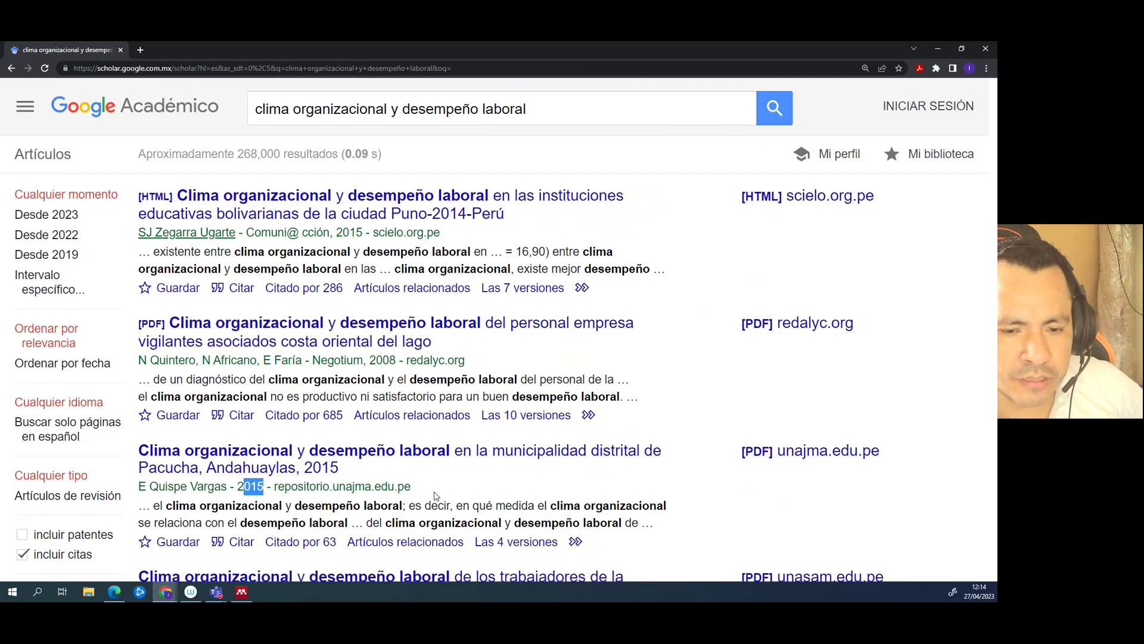
pyautogui.scroll(-5, 435, 496)
pyautogui.moveTo(351, 301); pyautogui.dragTo(330, 300)
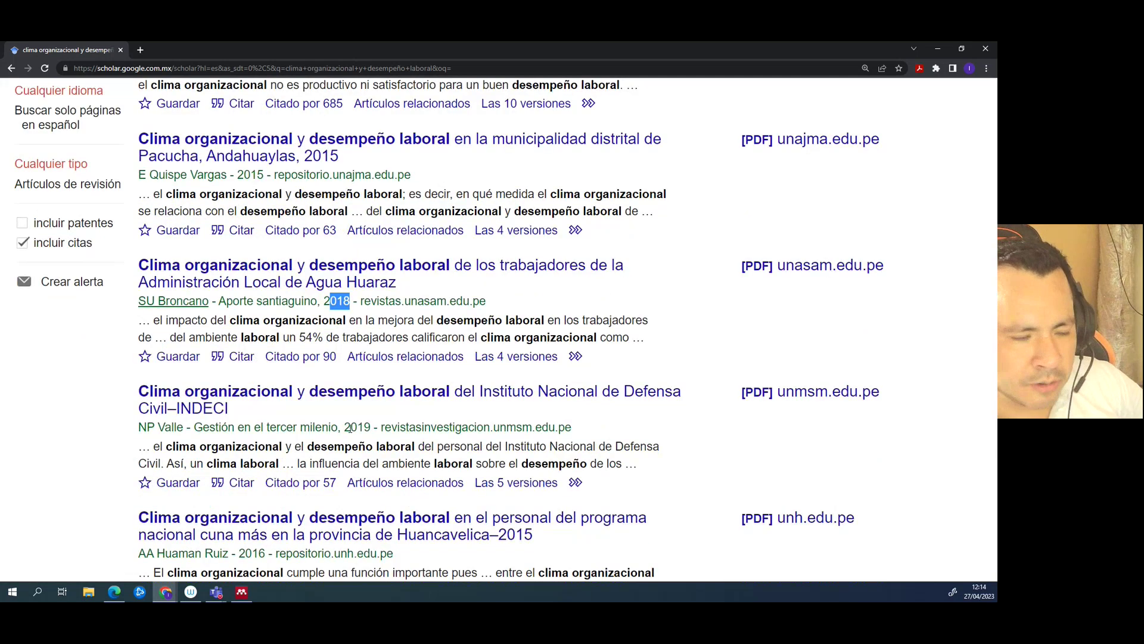
pyautogui.moveTo(350, 427); pyautogui.dragTo(377, 427)
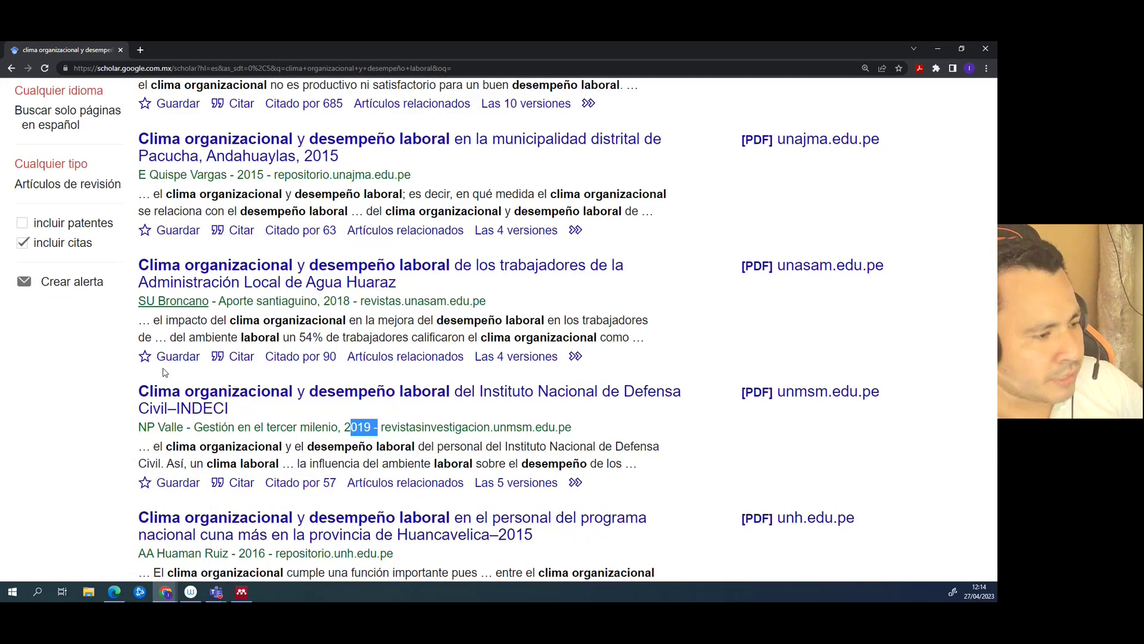
pyautogui.scroll(5, 165, 372)
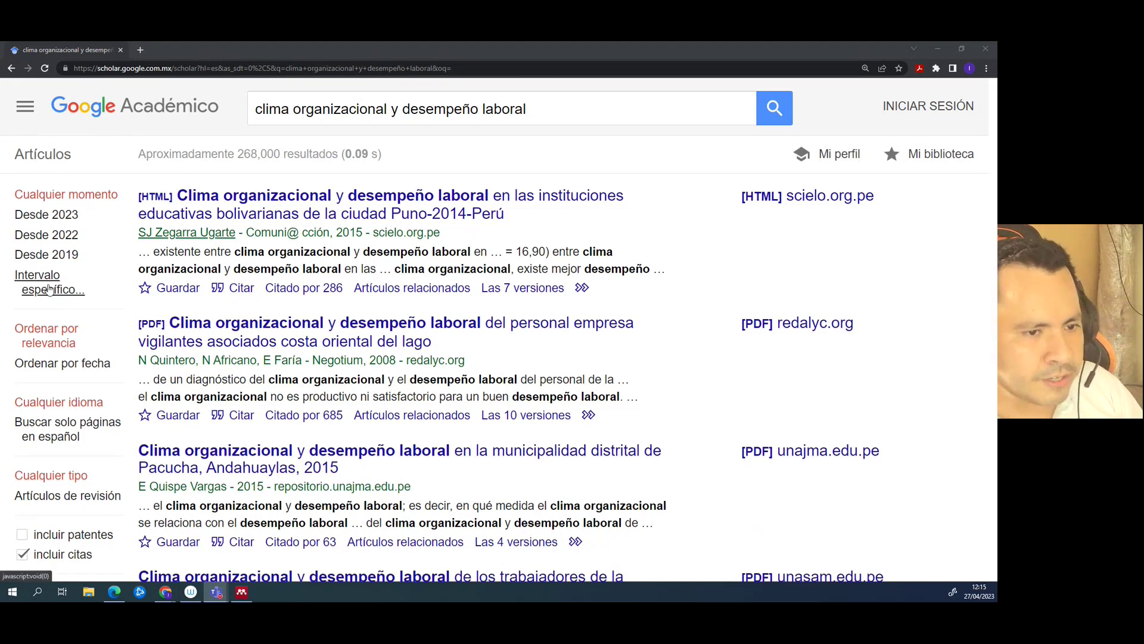
# - Choose a custom year range and enter 2020 to 2023
pyautogui.click(52, 291)
pyautogui.click(35, 316)
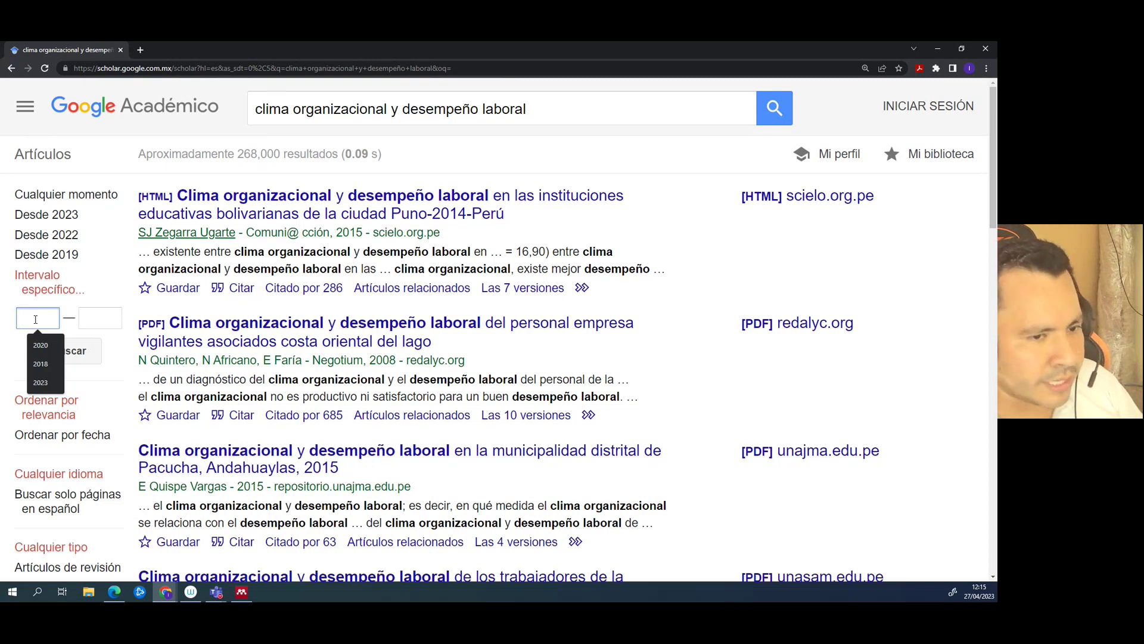
pyautogui.write('2020')
pyautogui.press('Tab')
pyautogui.write('2023')
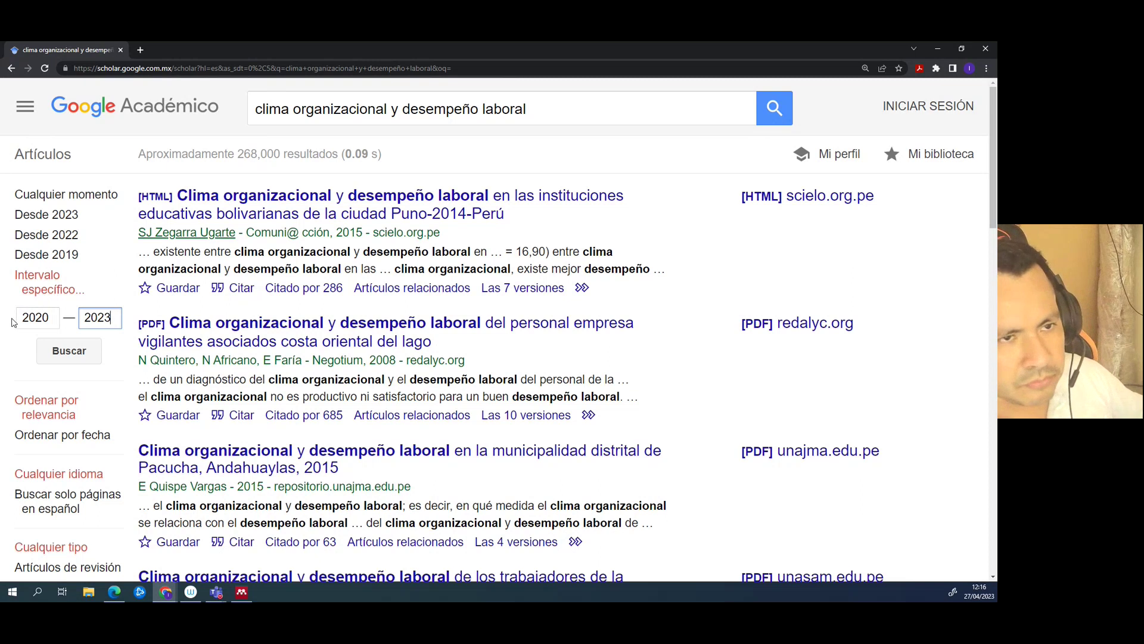
# - Correct the start year back to 2020 and apply the 2020–2023 range
pyautogui.moveTo(50, 322); pyautogui.dragTo(37, 321)
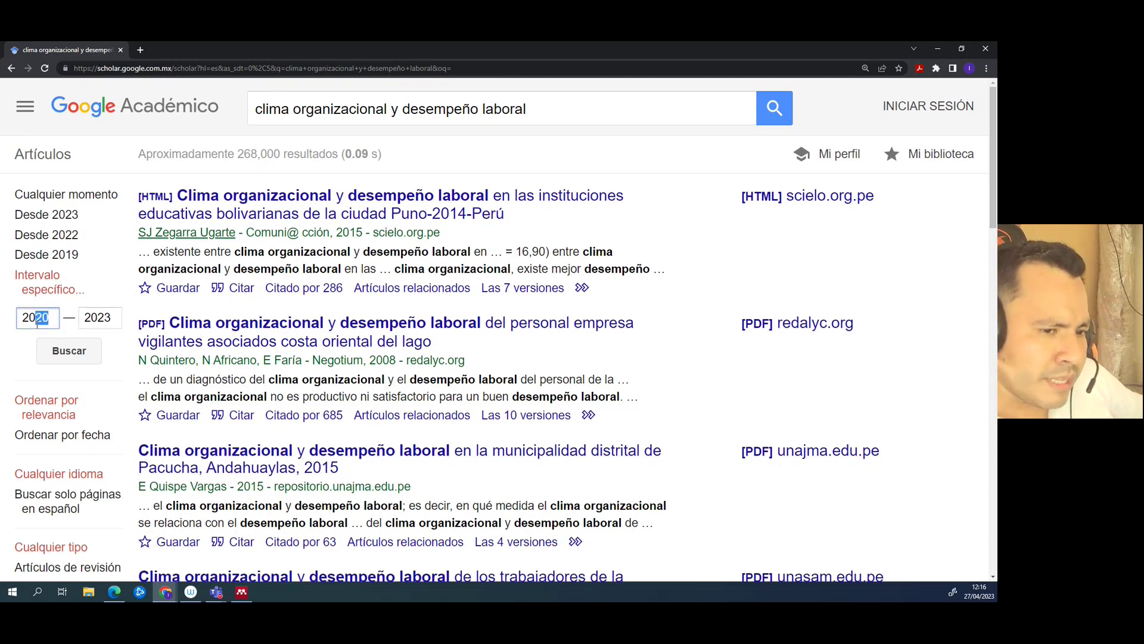
pyautogui.write('19')
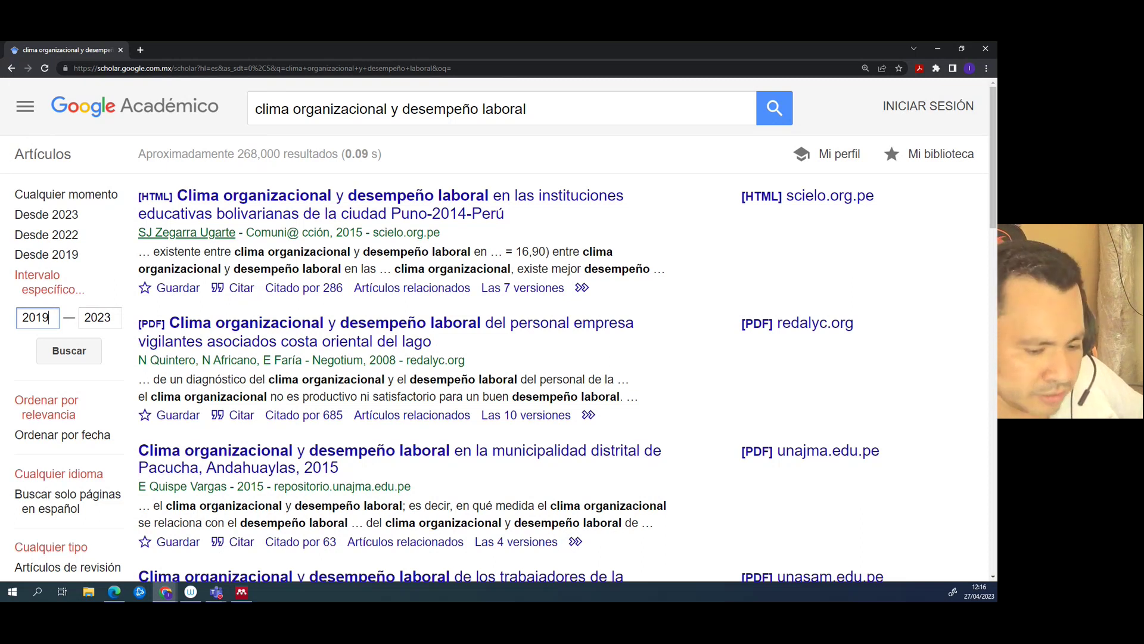
pyautogui.press('BackSpace')
pyautogui.press('BackSpace')
pyautogui.write('20')
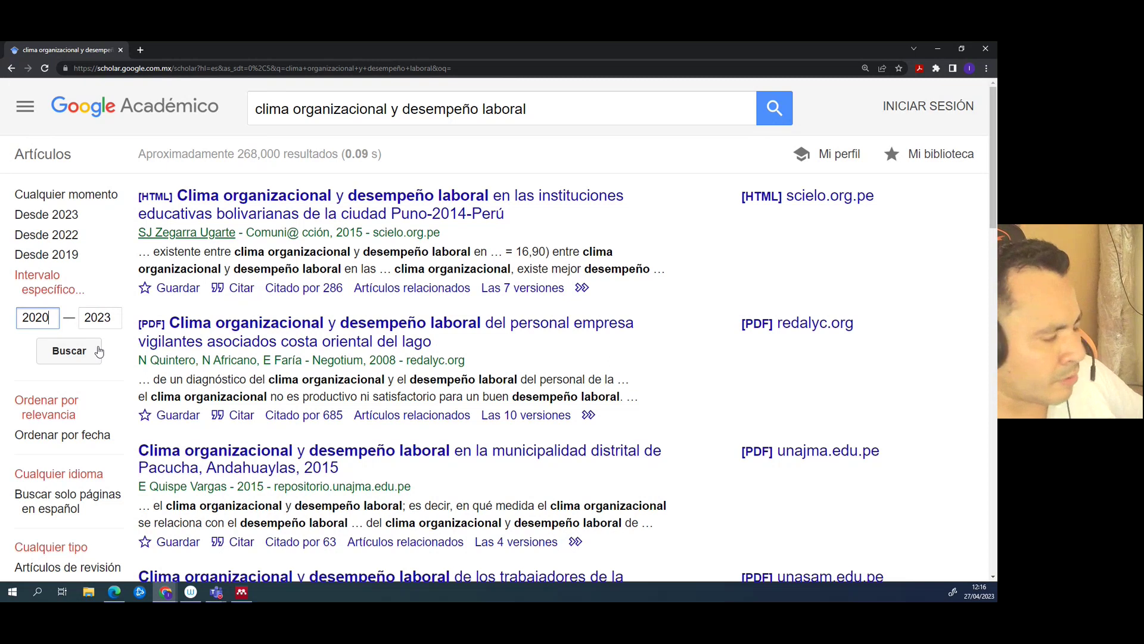
pyautogui.doubleClick(52, 318)
pyautogui.press('Tab')
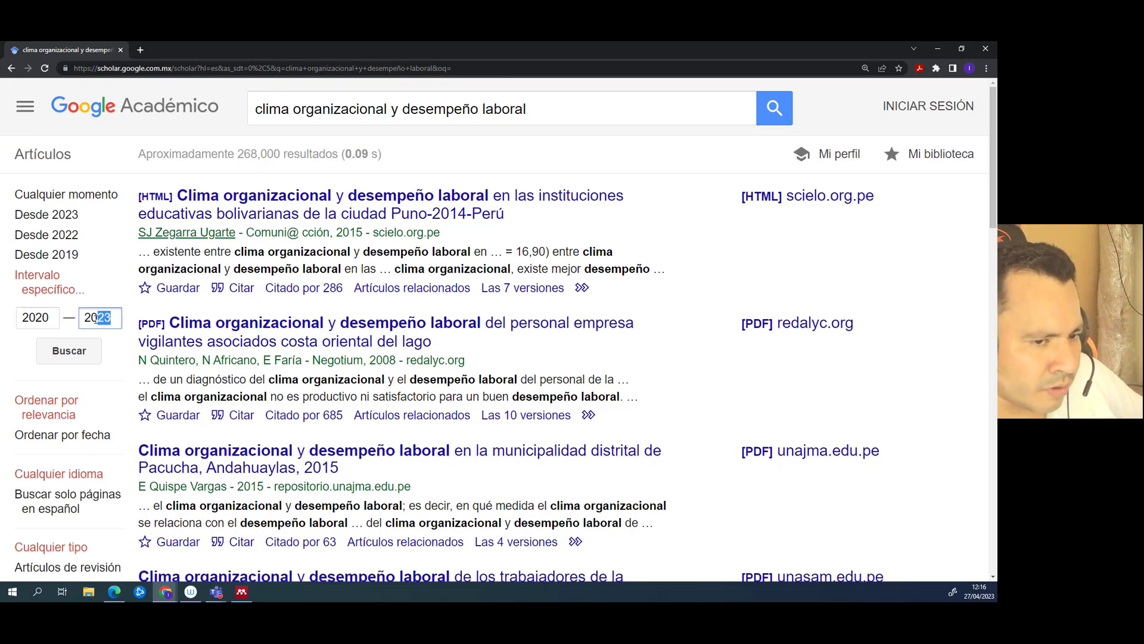
pyautogui.moveTo(51, 321); pyautogui.dragTo(22, 326)
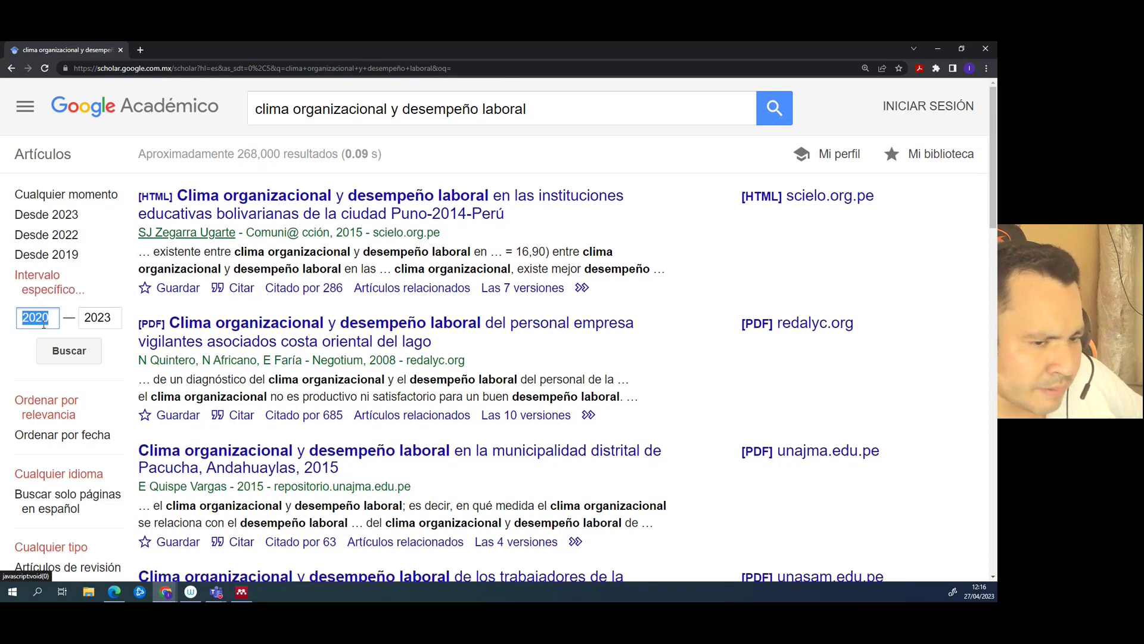
pyautogui.click(76, 358)
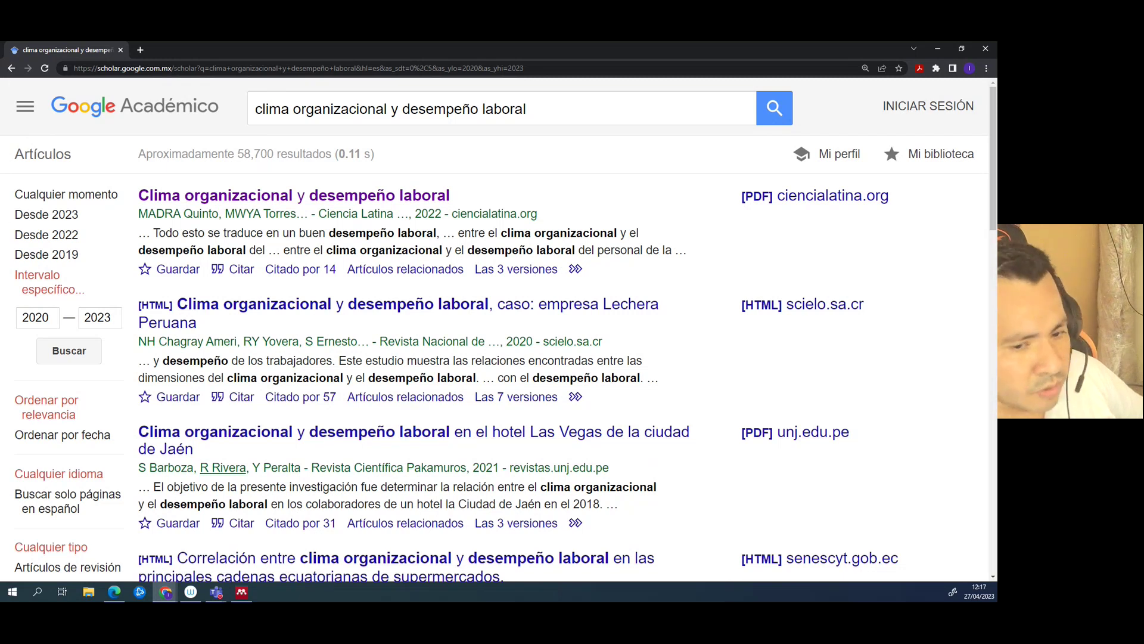
pyautogui.moveTo(136, 221); pyautogui.dragTo(554, 219)
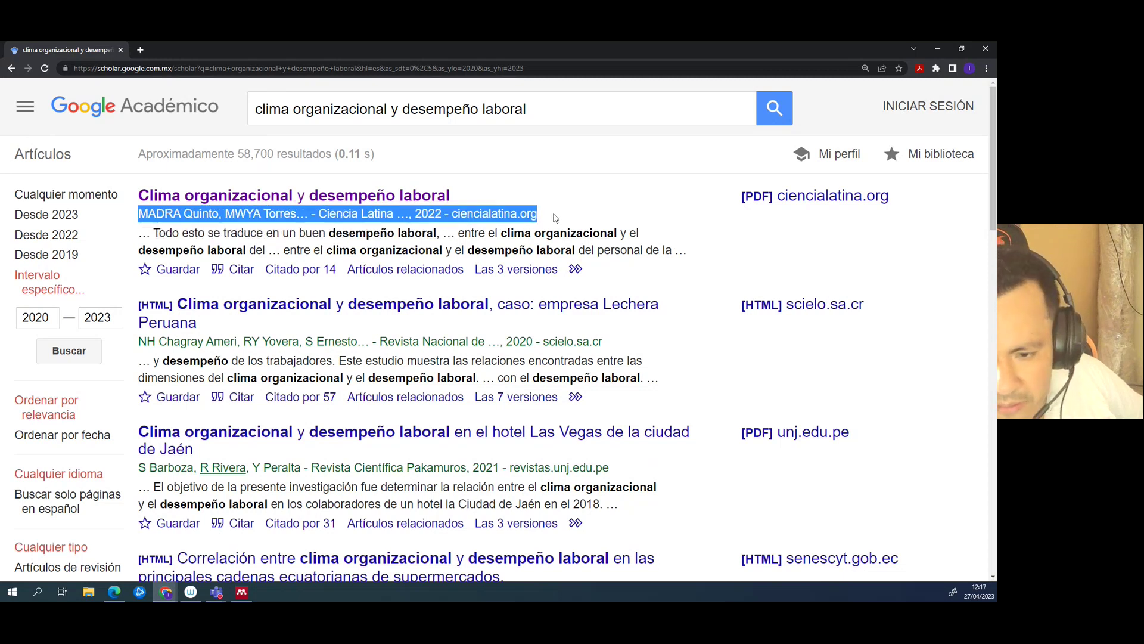
# - Review several results' author and source lines, then bring up the first result's link options
pyautogui.moveTo(138, 342); pyautogui.dragTo(605, 341)
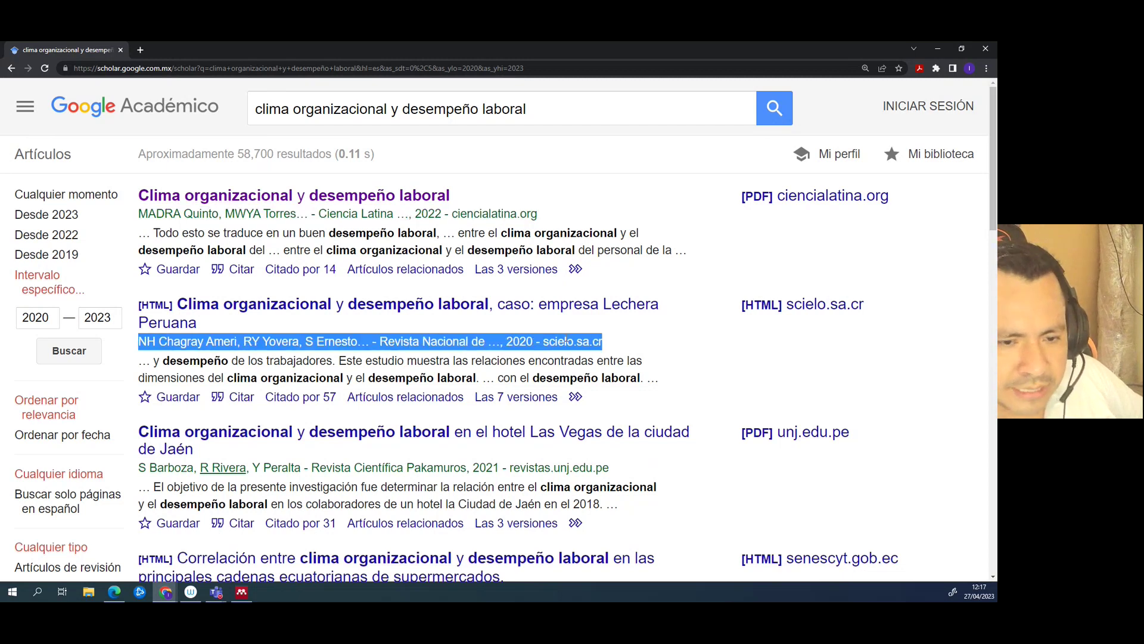
pyautogui.scroll(-2, 566, 341)
pyautogui.moveTo(138, 363); pyautogui.dragTo(647, 365)
pyautogui.click(719, 391)
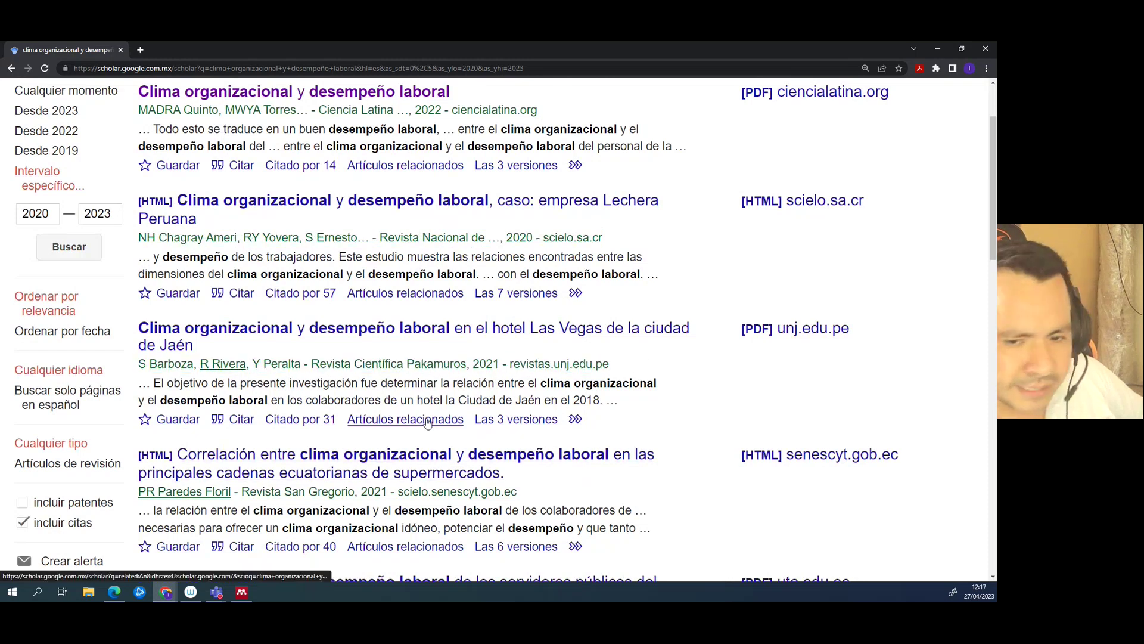
pyautogui.scroll(-1, 433, 423)
pyautogui.scroll(-4, 433, 424)
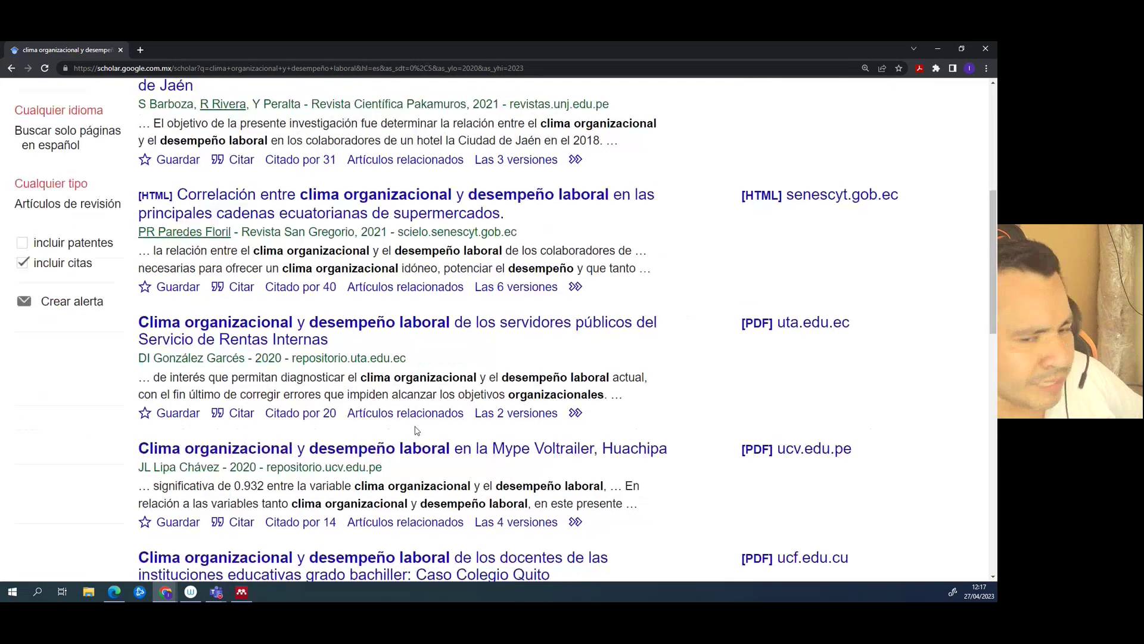
pyautogui.moveTo(293, 359); pyautogui.dragTo(347, 359)
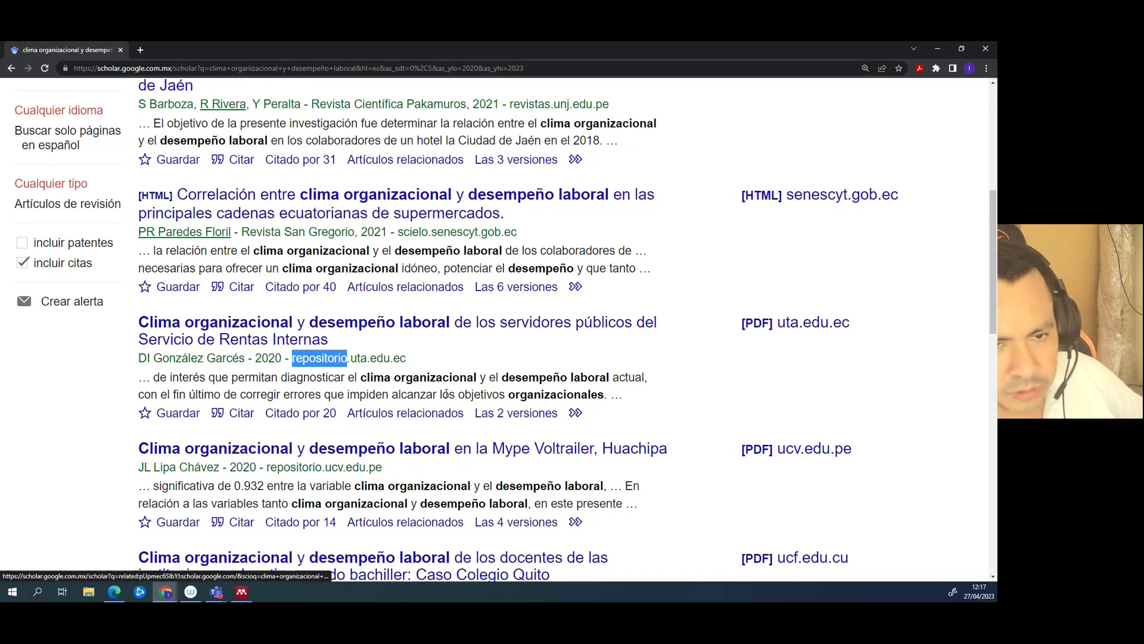
pyautogui.scroll(6, 446, 394)
pyautogui.rightClick(266, 201)
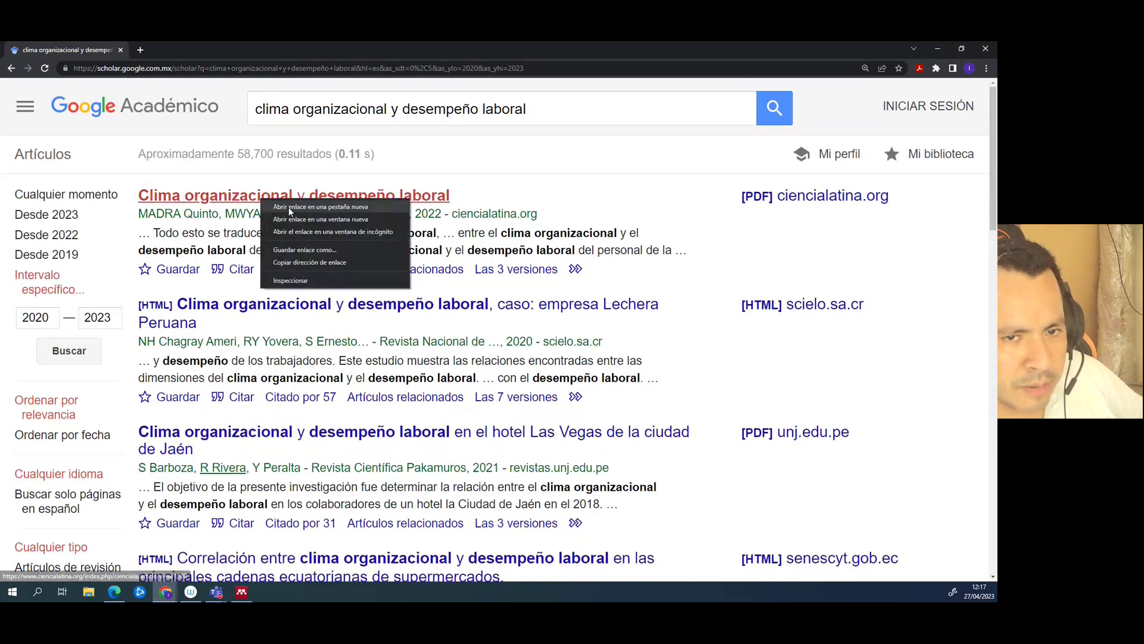
# - Open the first two results in new tabs and view the Ciencia Latina article's PDF
pyautogui.click(289, 206)
pyautogui.rightClick(280, 308)
pyautogui.click(296, 315)
pyautogui.click(205, 47)
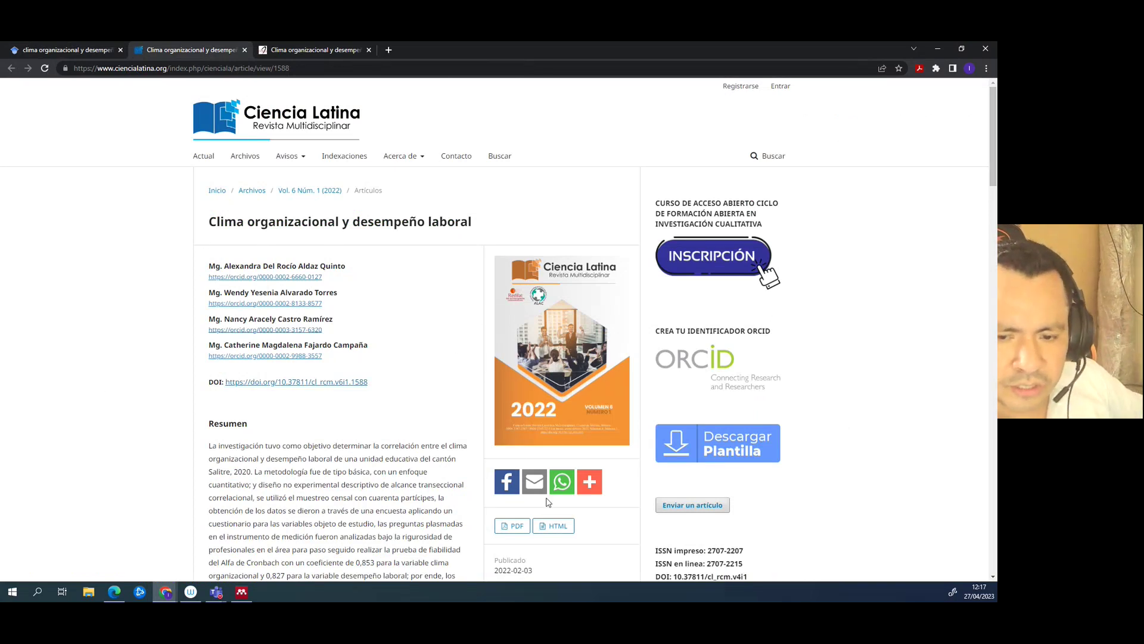
pyautogui.click(517, 530)
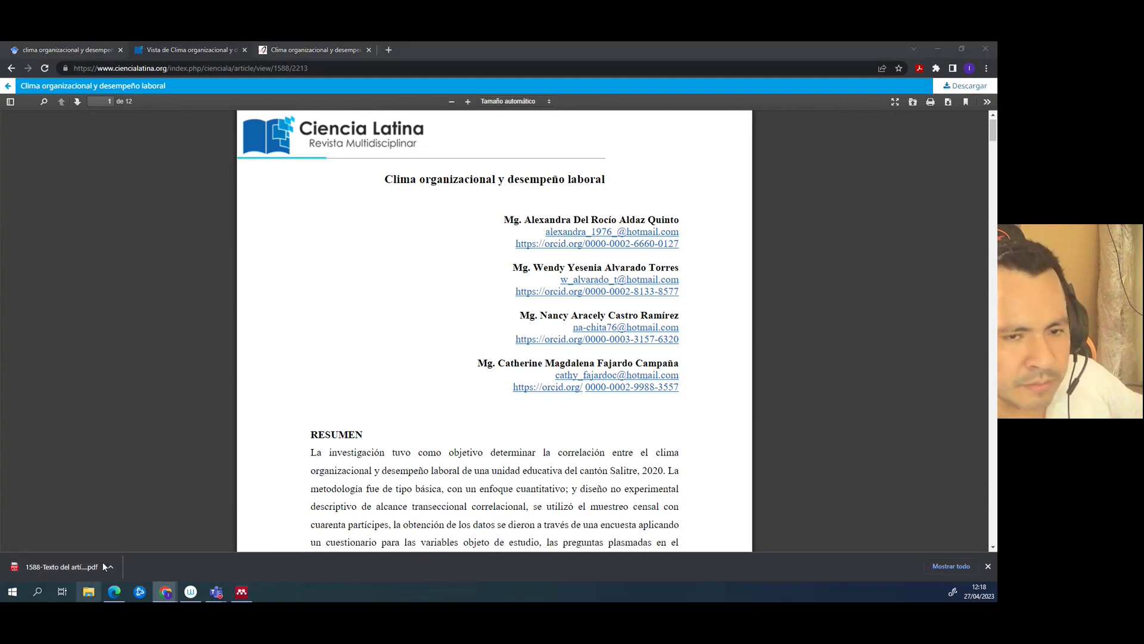
# - Drag the downloaded 1588-Texto del artículo PDF from Descargas into Mendeley's folder list
pyautogui.click(89, 591)
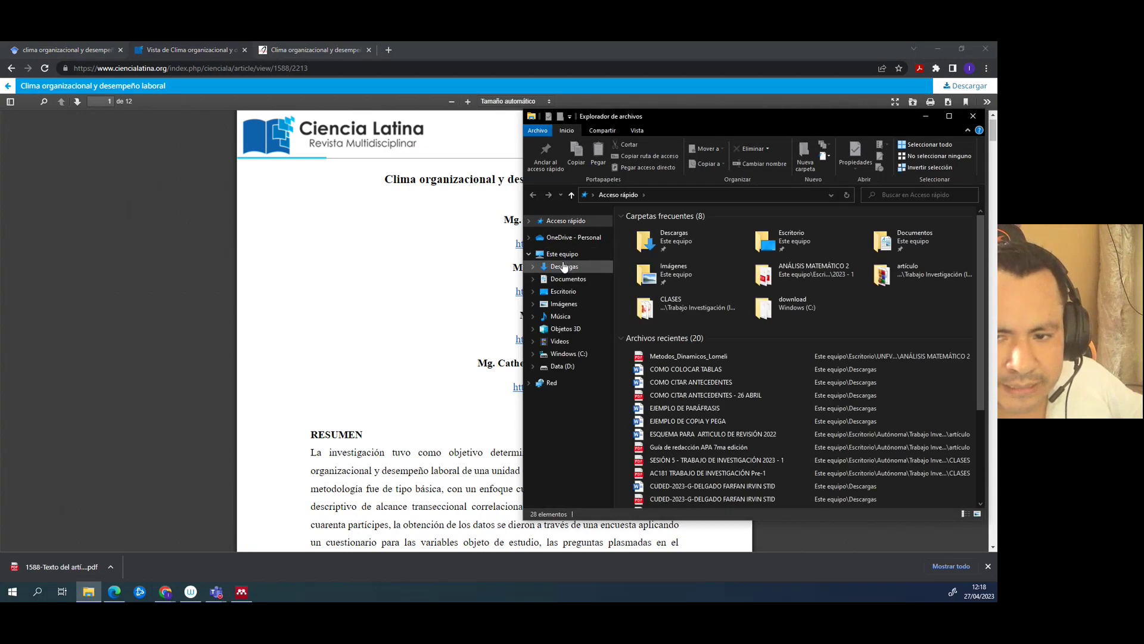
pyautogui.click(563, 266)
pyautogui.moveTo(738, 118); pyautogui.dragTo(267, 123)
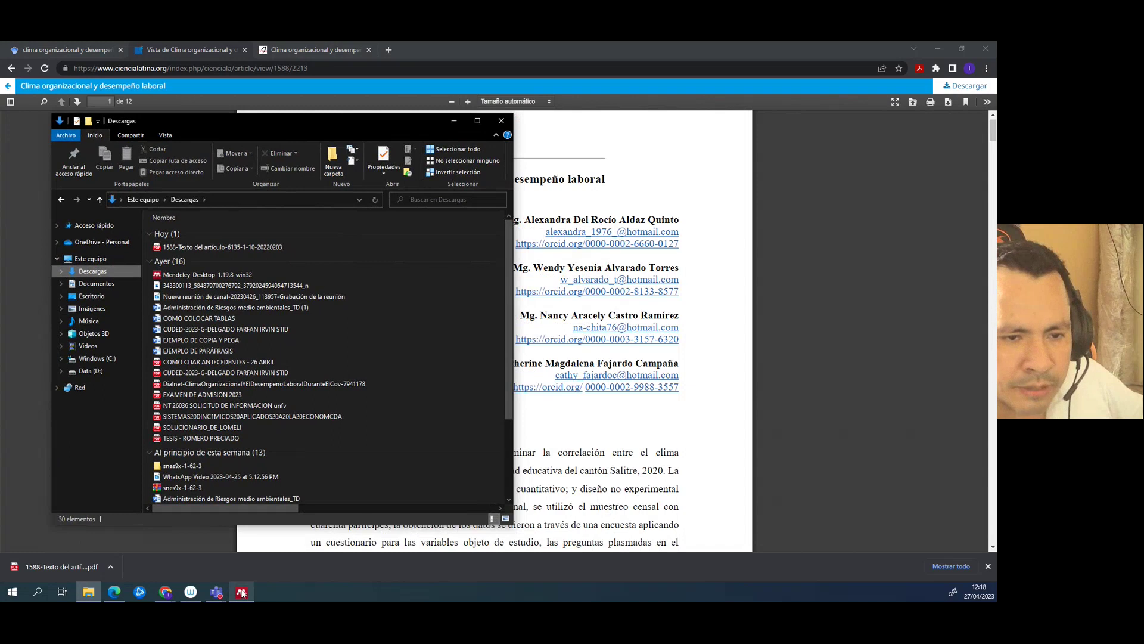
pyautogui.click(242, 592)
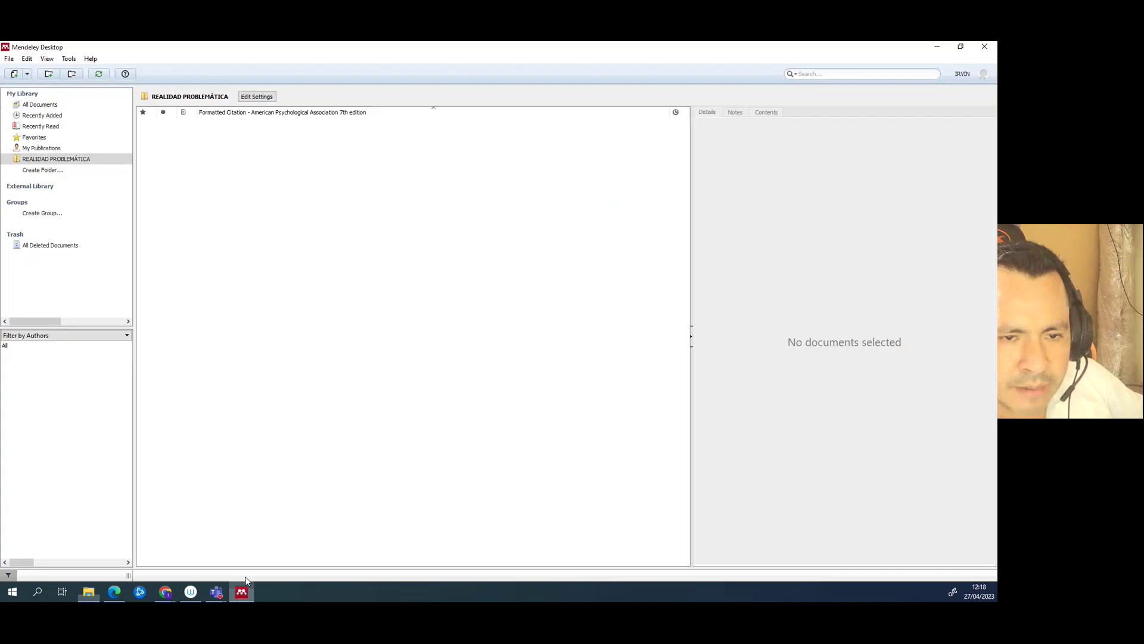
pyautogui.click(89, 592)
pyautogui.moveTo(309, 122); pyautogui.dragTo(736, 119)
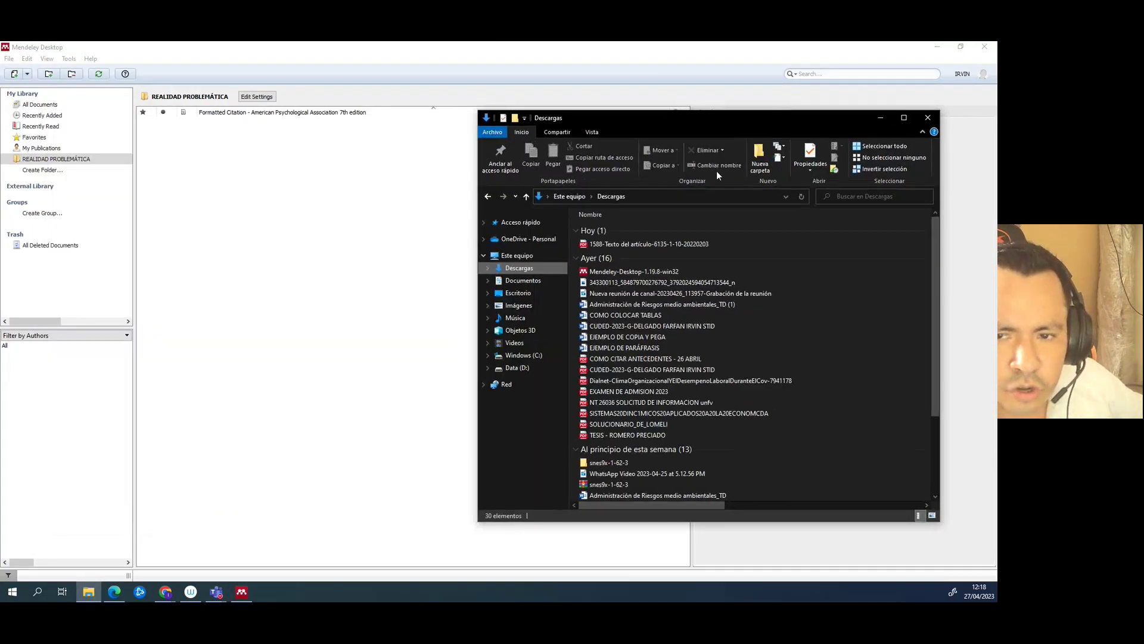
pyautogui.click(642, 244)
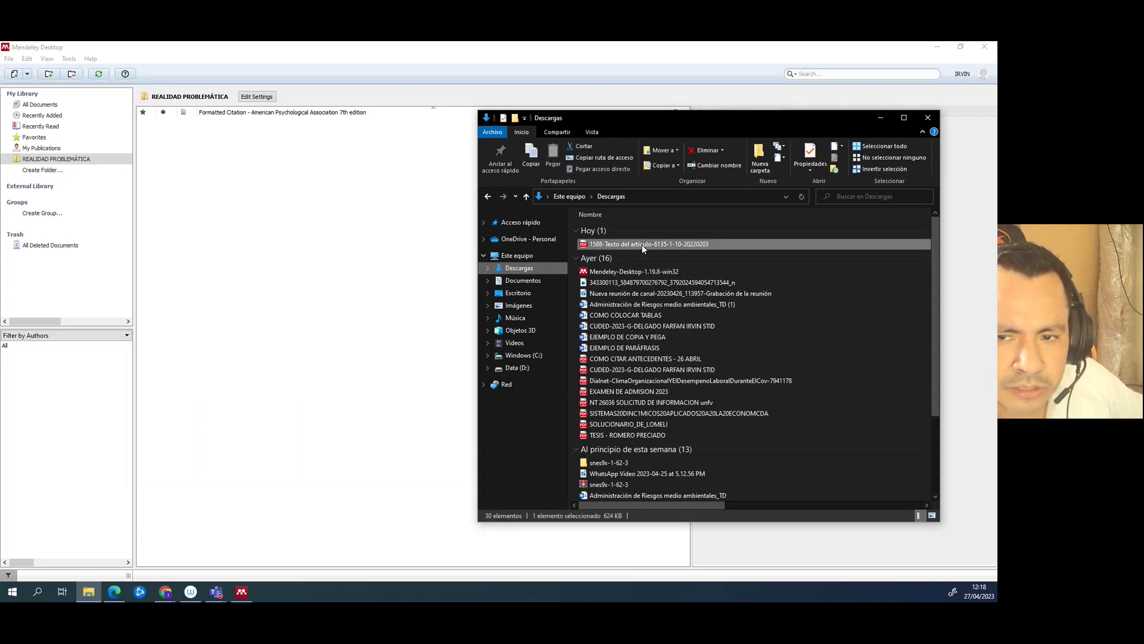
pyautogui.moveTo(642, 245); pyautogui.dragTo(280, 245)
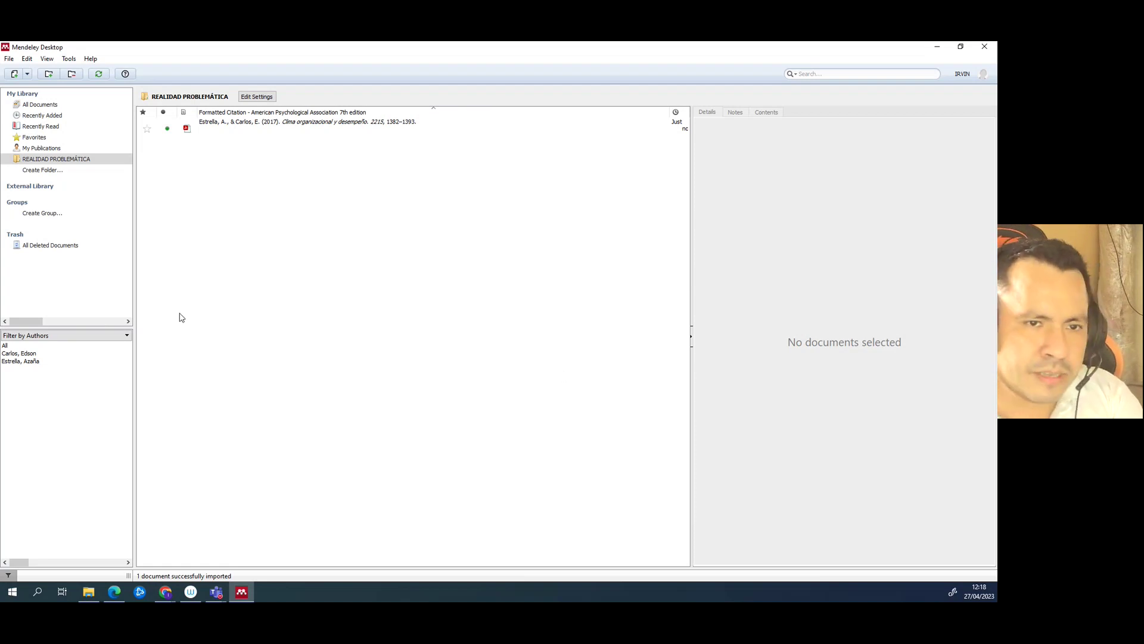
# - Open the imported article and review the document type list, leaving the type unchanged
pyautogui.doubleClick(271, 122)
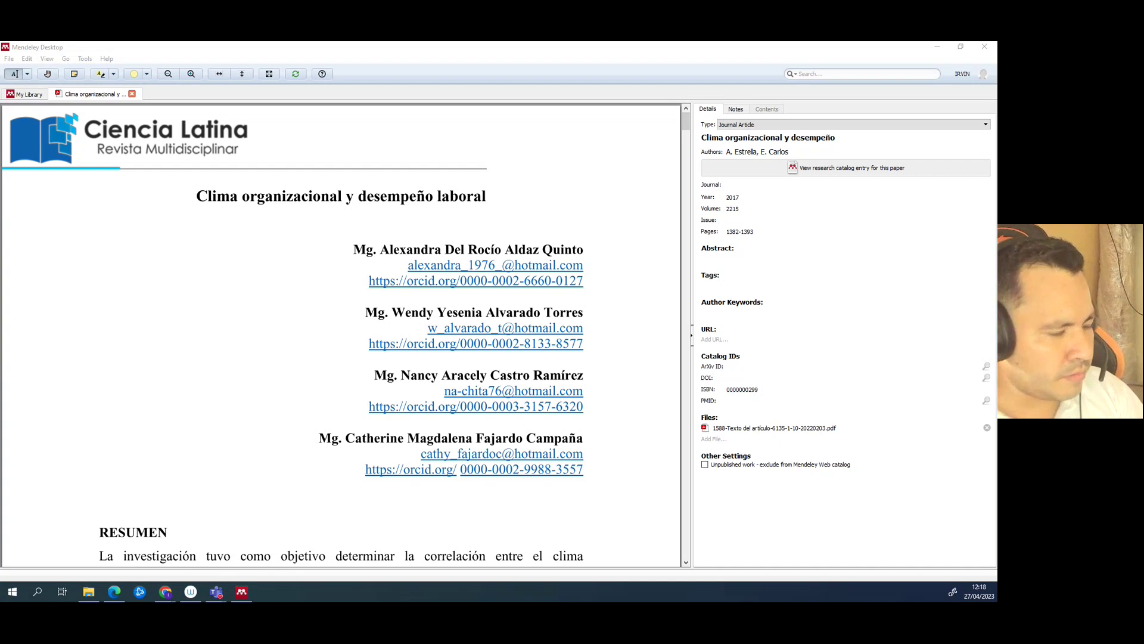
pyautogui.press('super+plus')
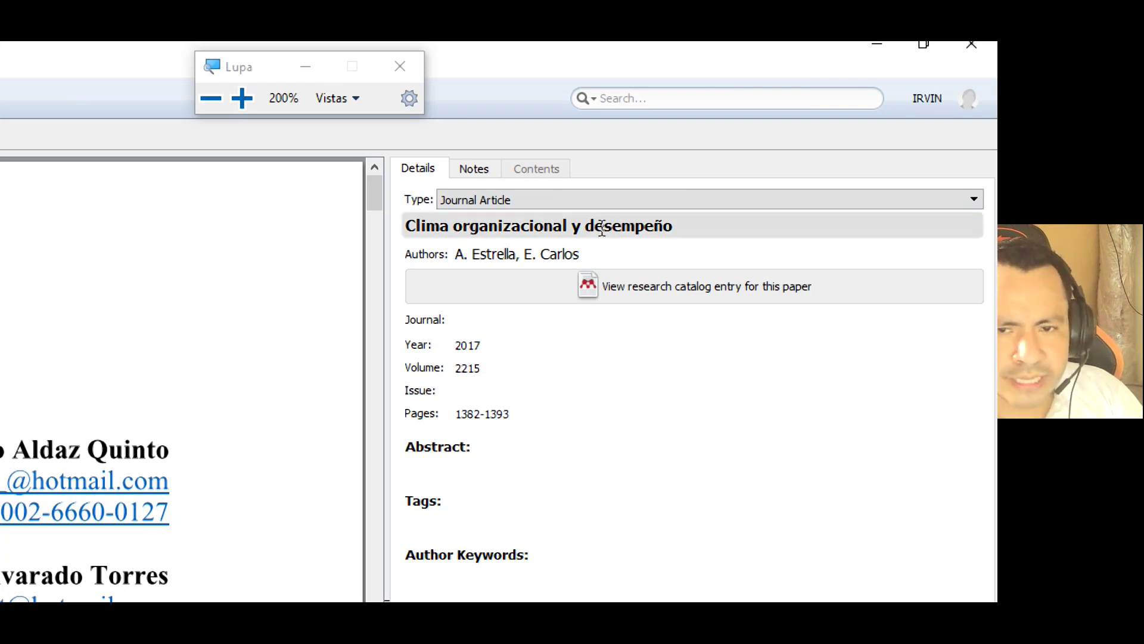
pyautogui.click(529, 203)
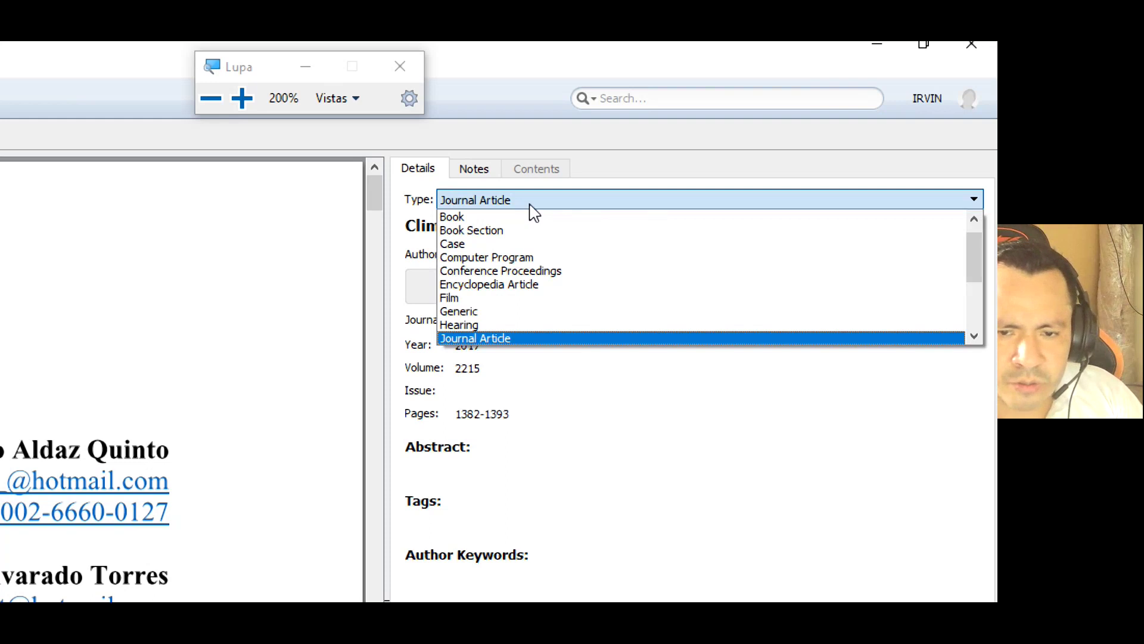
pyautogui.scroll(1, 458, 233)
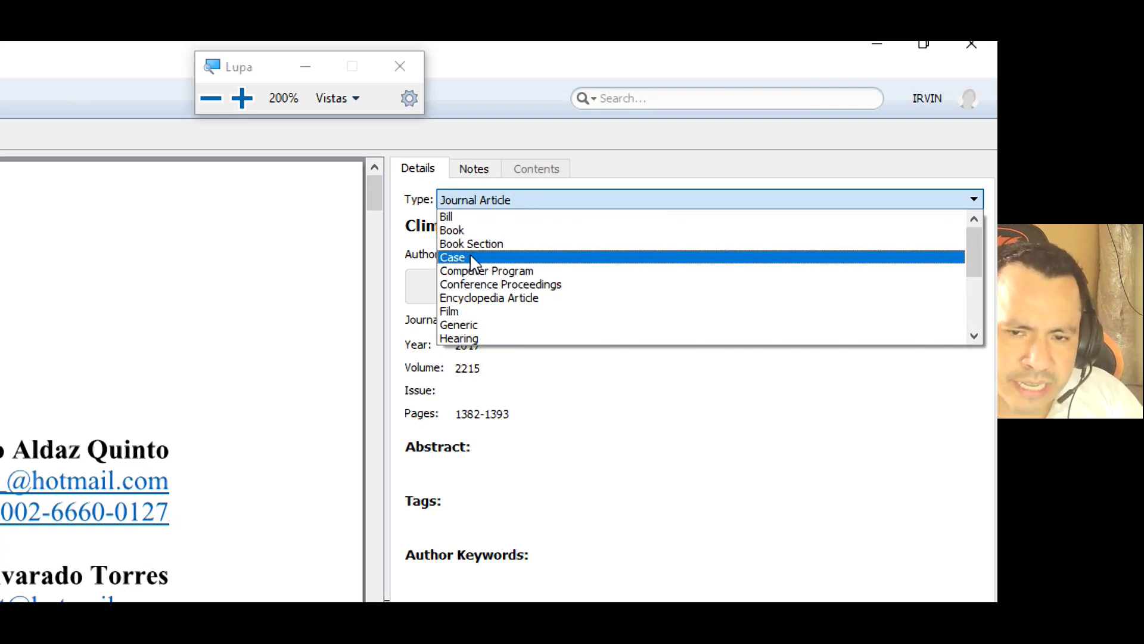
pyautogui.scroll(-3, 475, 247)
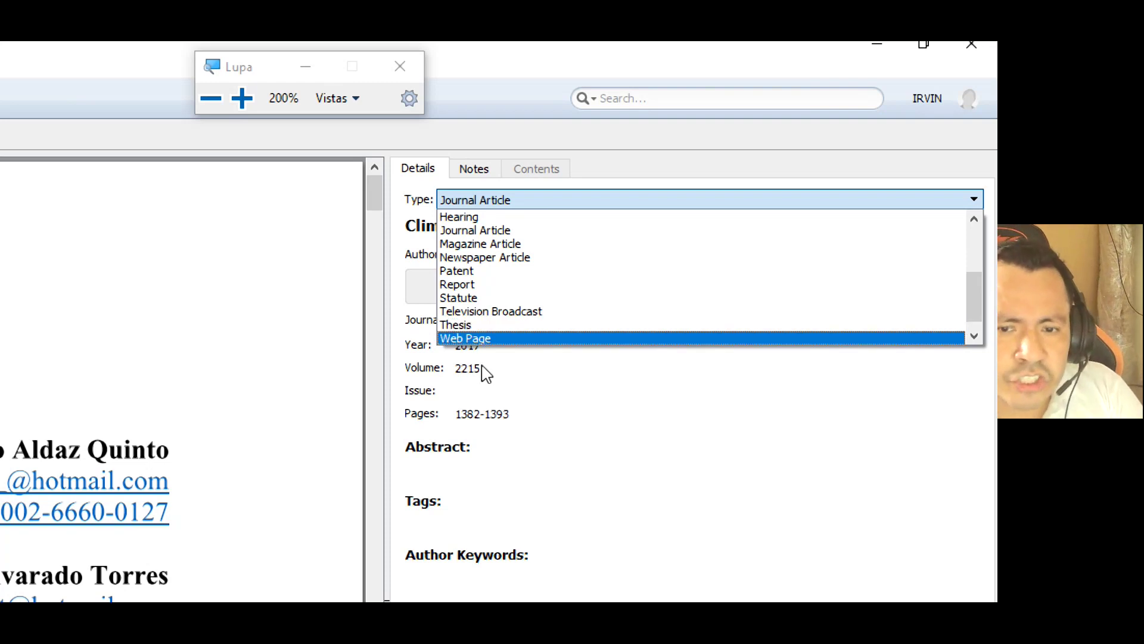
pyautogui.scroll(2, 534, 330)
pyautogui.click(111, 391)
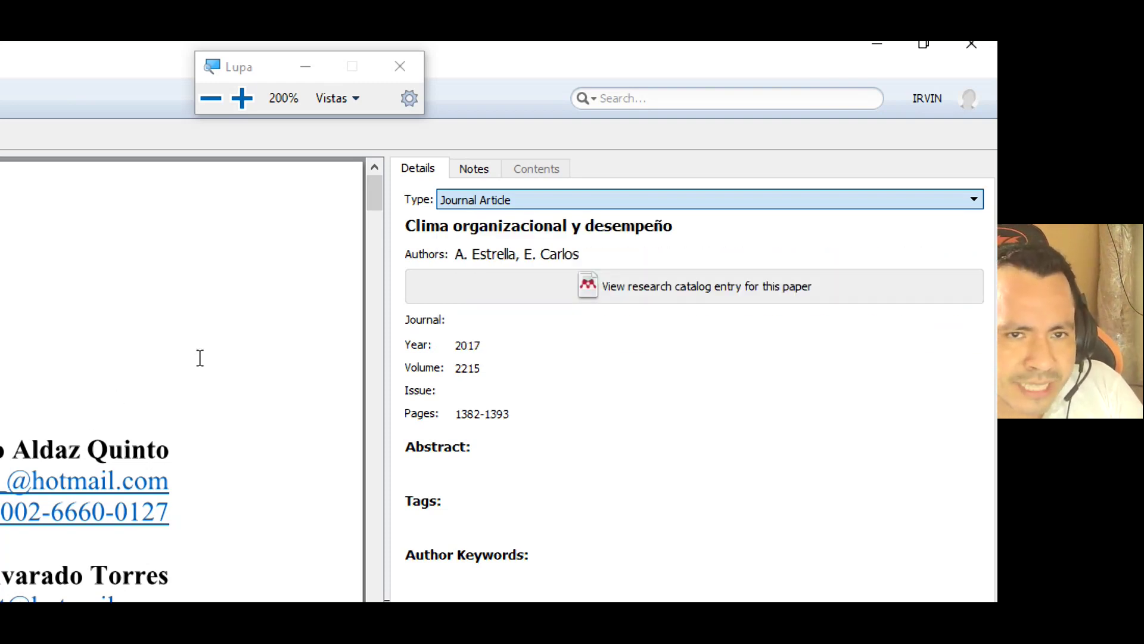
pyautogui.click(210, 98)
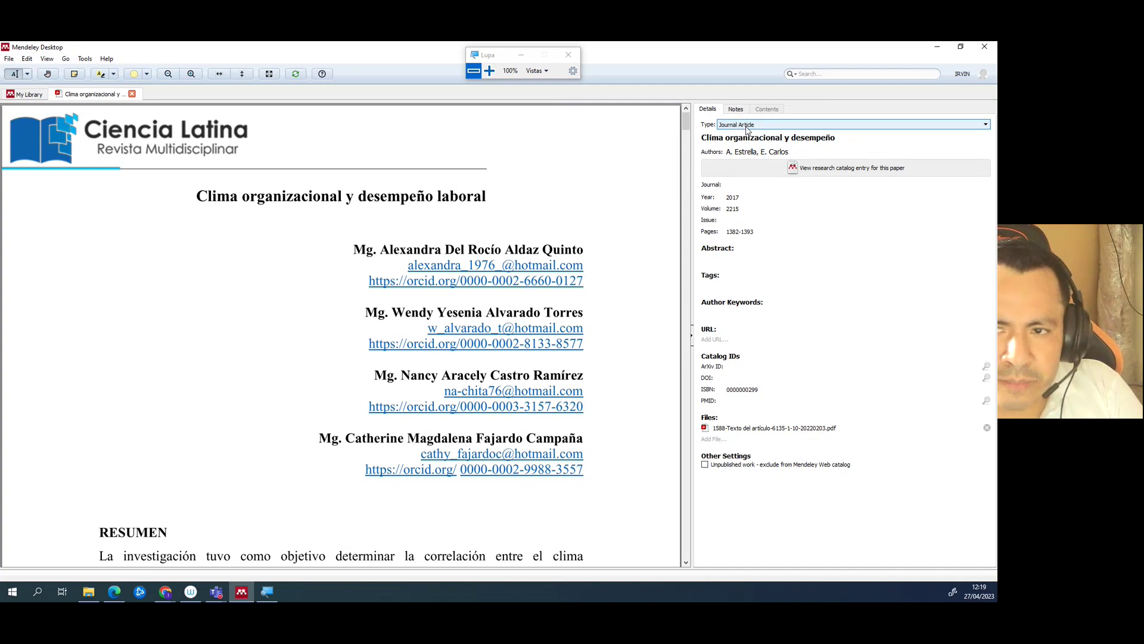
# - At 200% zoom, confirm Journal Article as the type and begin editing the authors
pyautogui.click(490, 70)
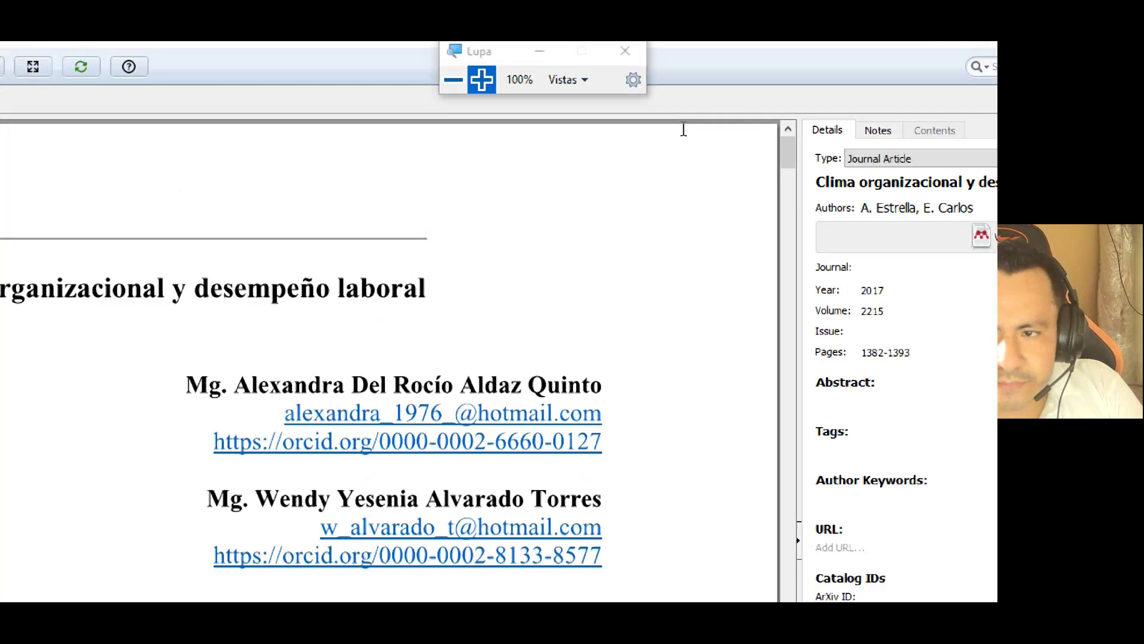
pyautogui.click(975, 188)
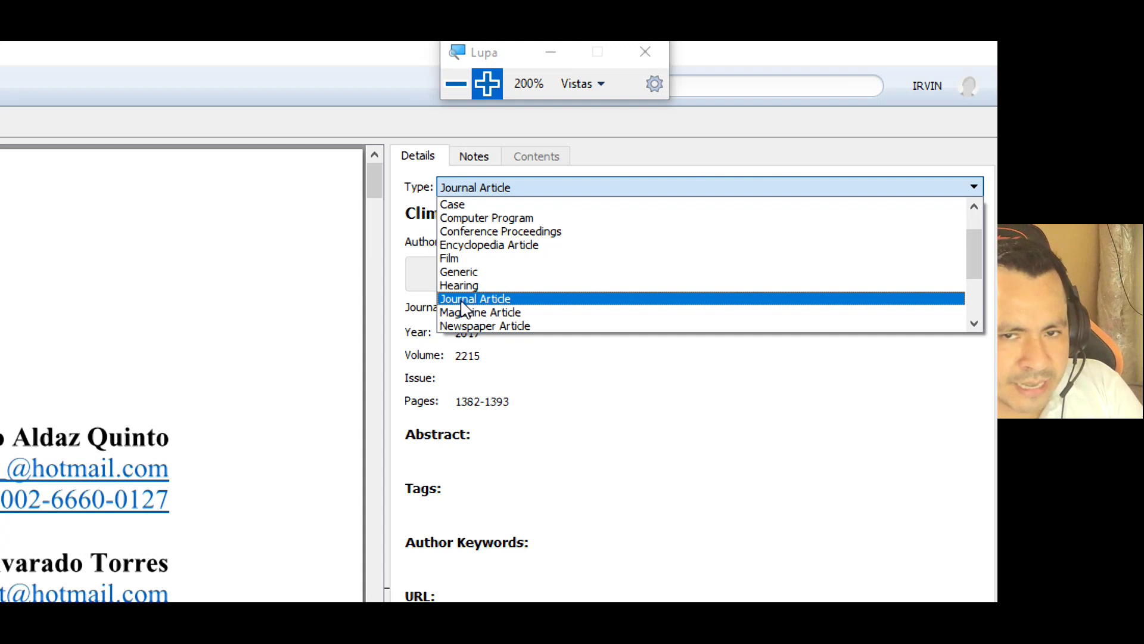
pyautogui.click(462, 303)
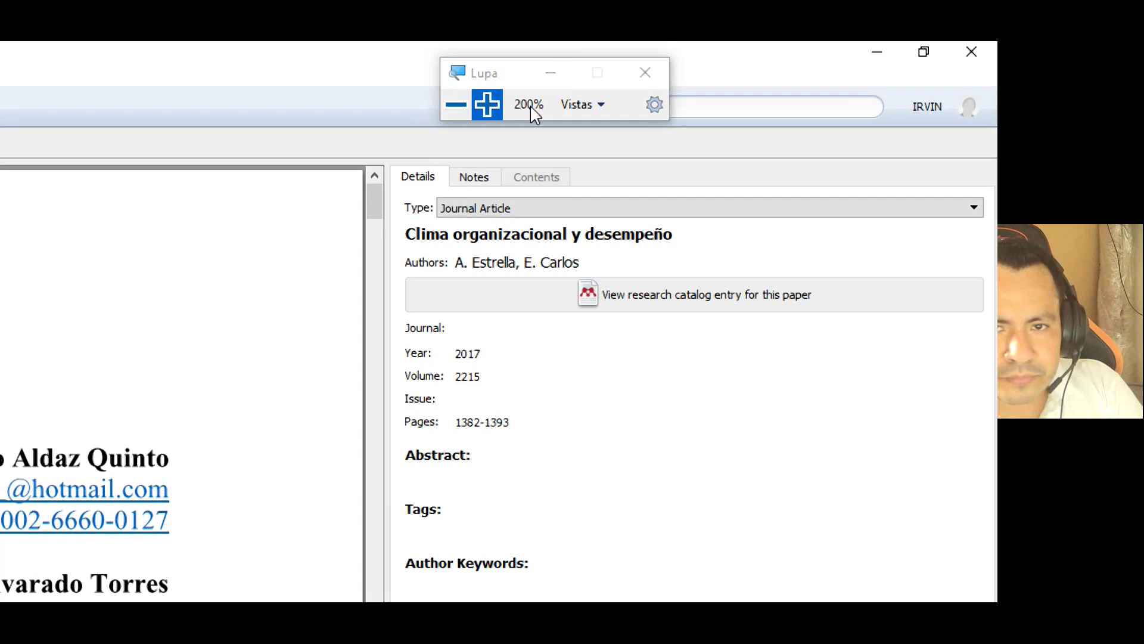
pyautogui.click(455, 84)
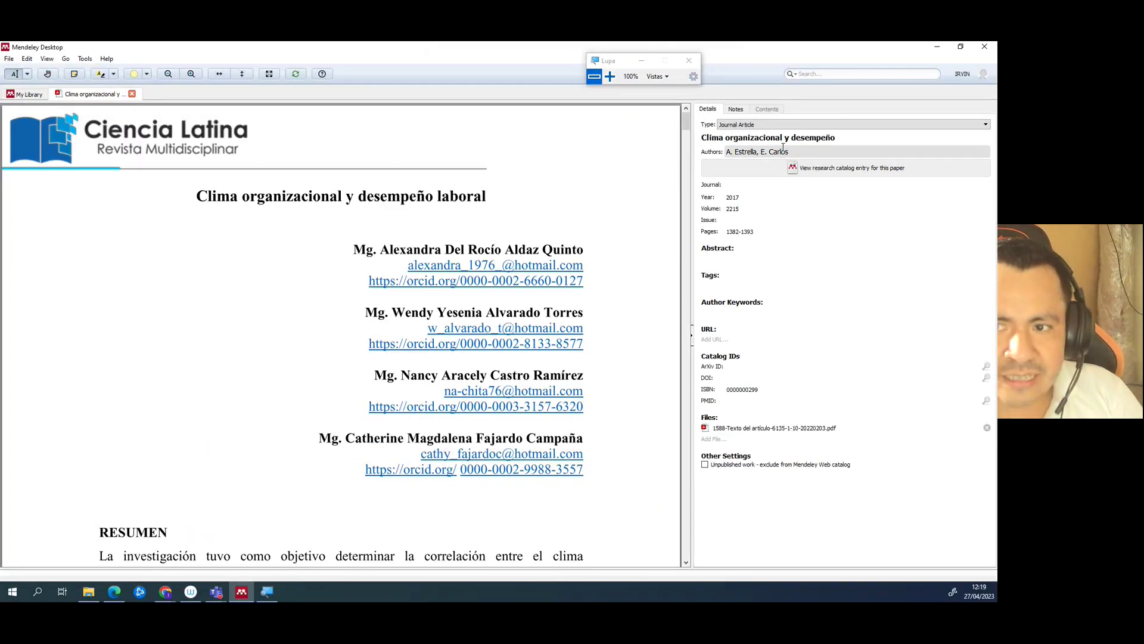
pyautogui.click(791, 151)
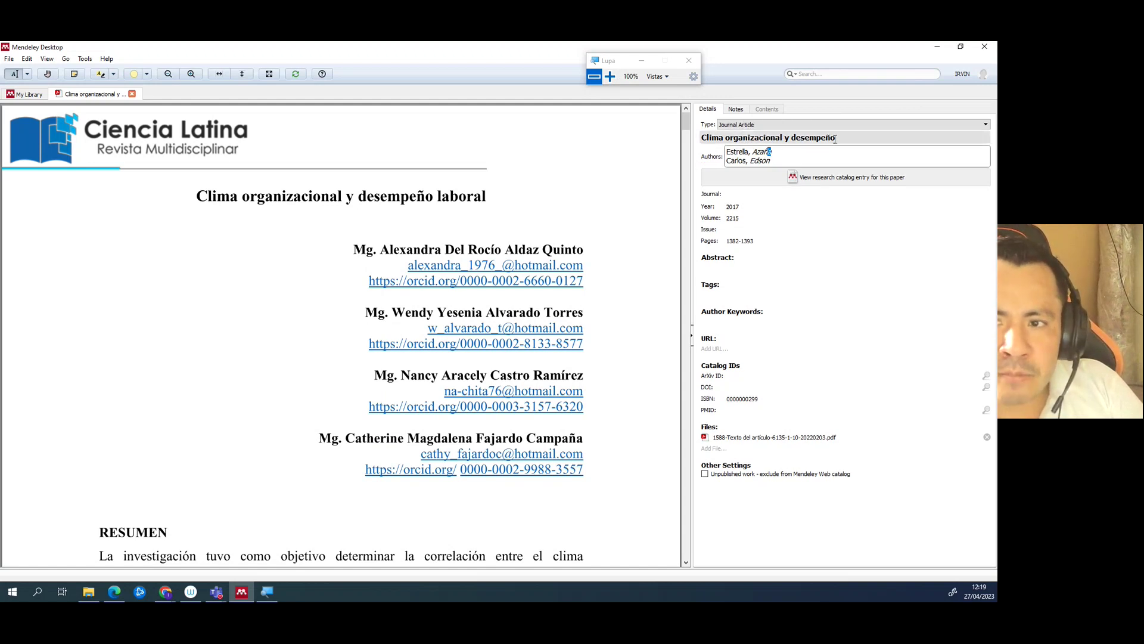
# - Append 'laboral' to the recorded title so it matches the PDF title
pyautogui.moveTo(844, 139); pyautogui.dragTo(700, 139)
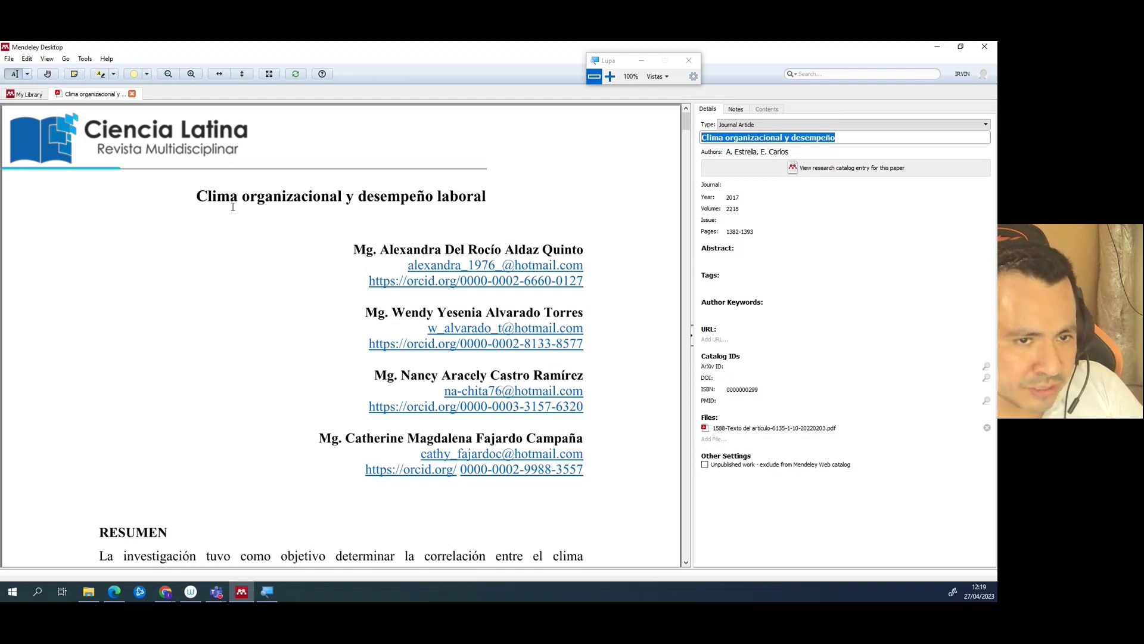
pyautogui.moveTo(198, 197); pyautogui.dragTo(412, 198)
pyautogui.click(825, 139)
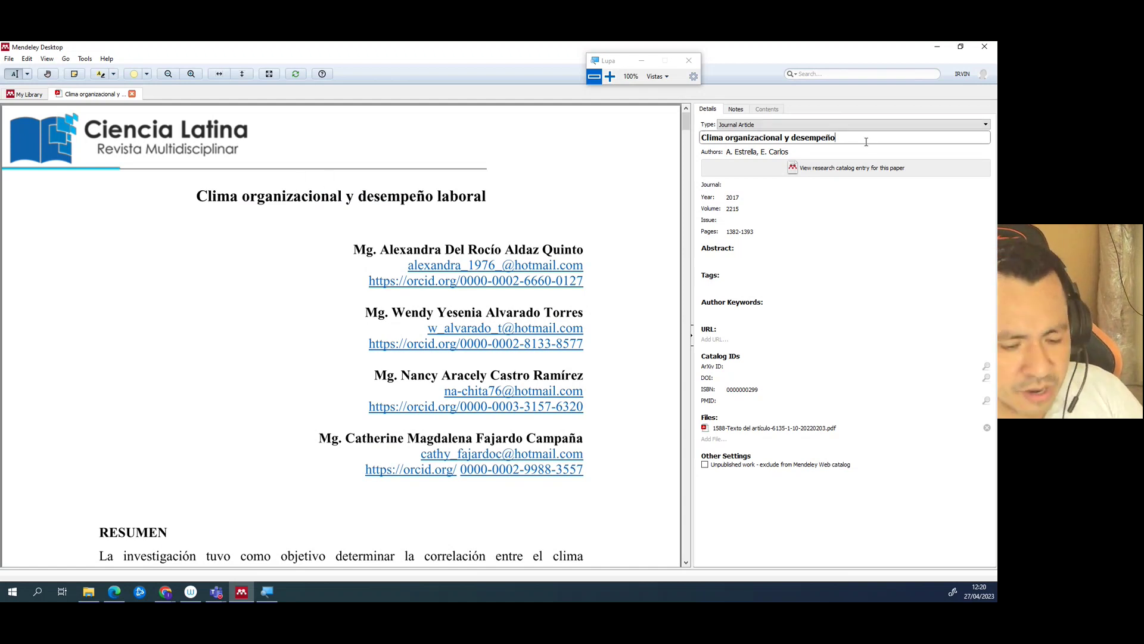
pyautogui.write('LA')
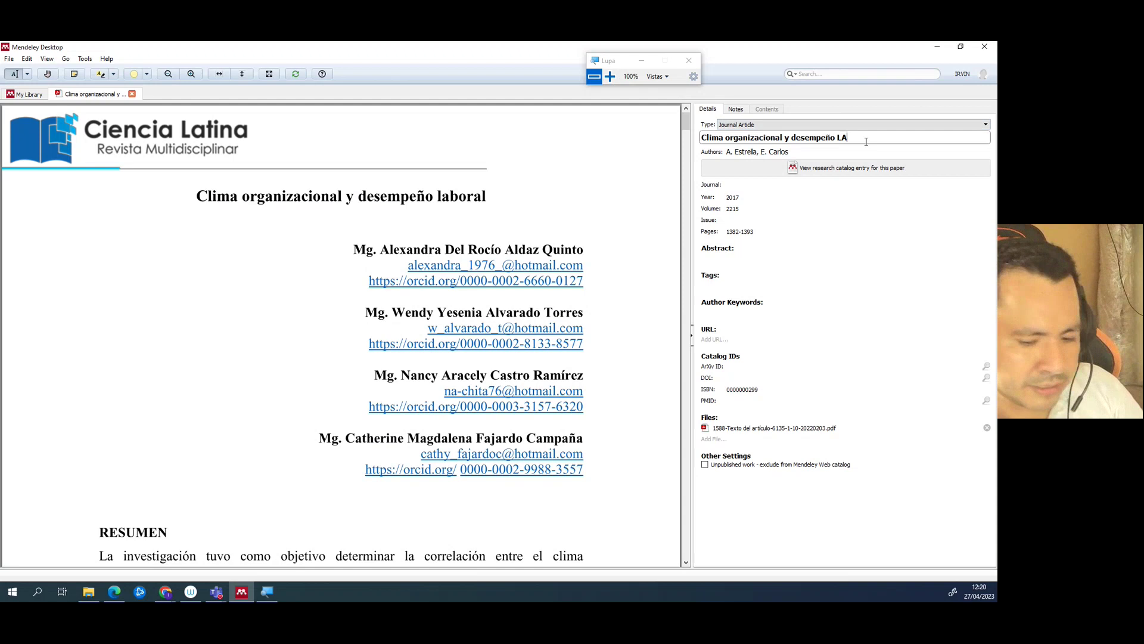
pyautogui.press('BackSpace')
pyautogui.write('laboral')
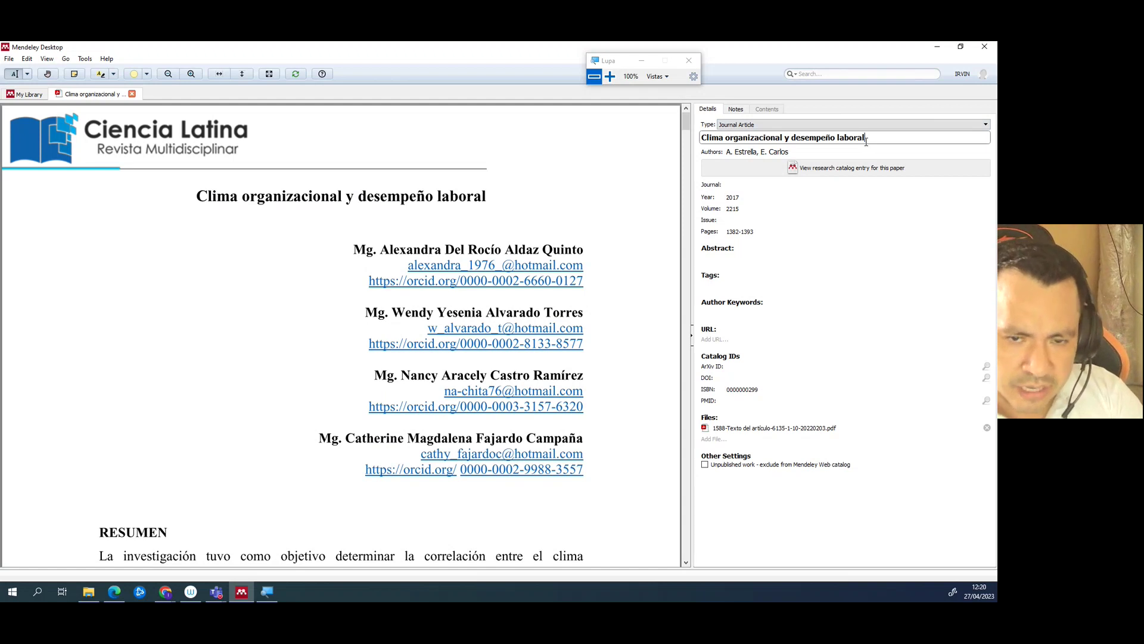
pyautogui.click(757, 152)
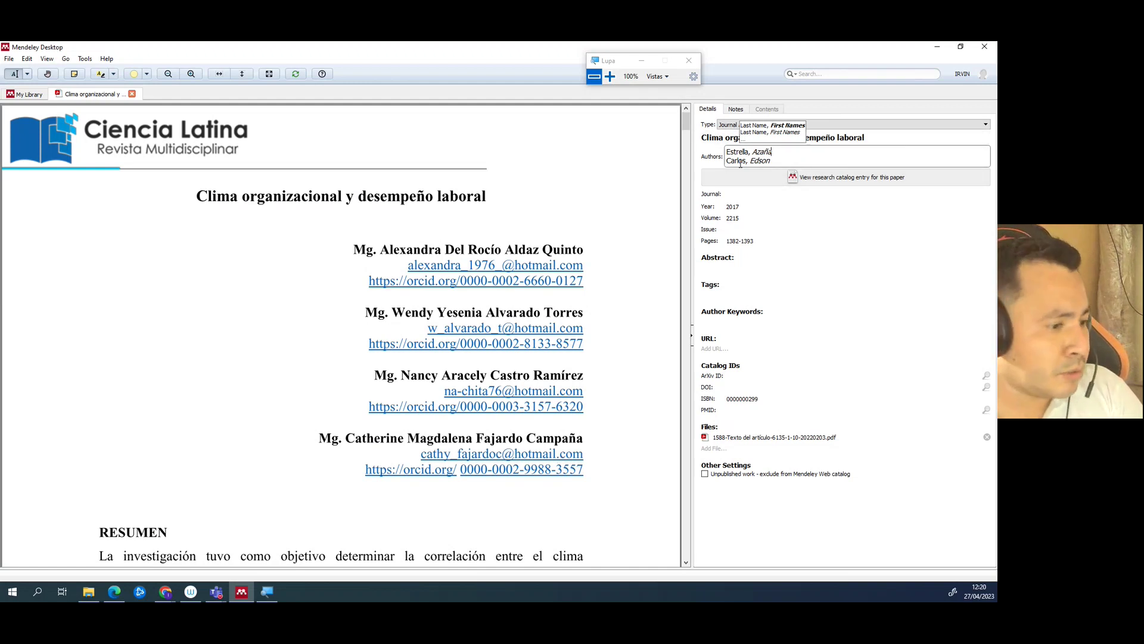
# - Replace the two imported author names with the first author, entered as surname, first name
pyautogui.moveTo(782, 150); pyautogui.dragTo(720, 141)
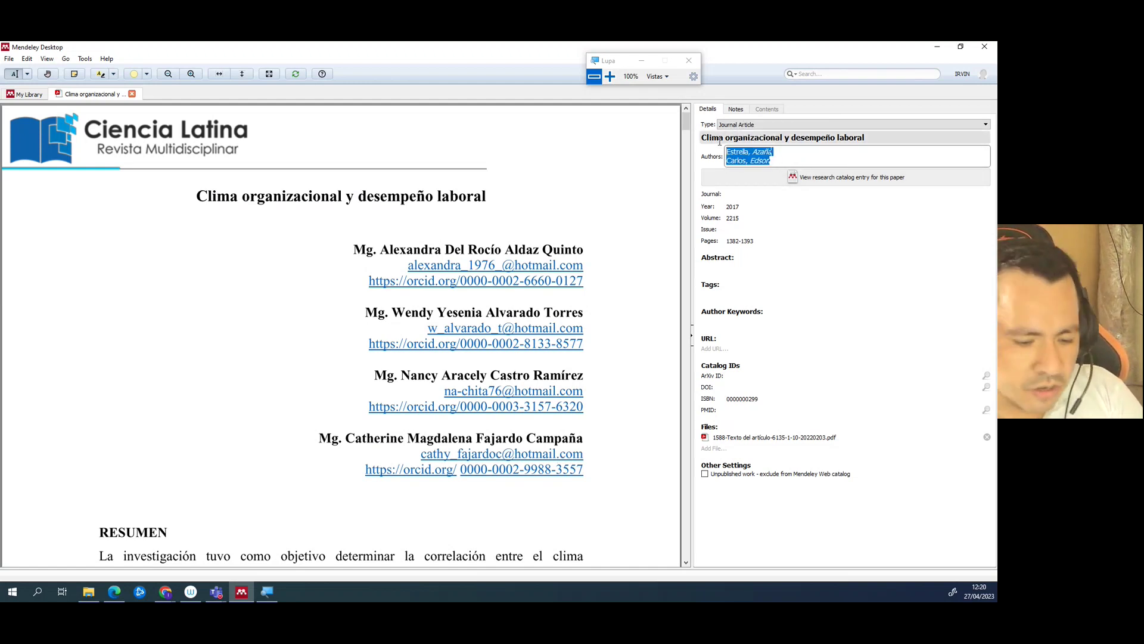
pyautogui.press('BackSpace')
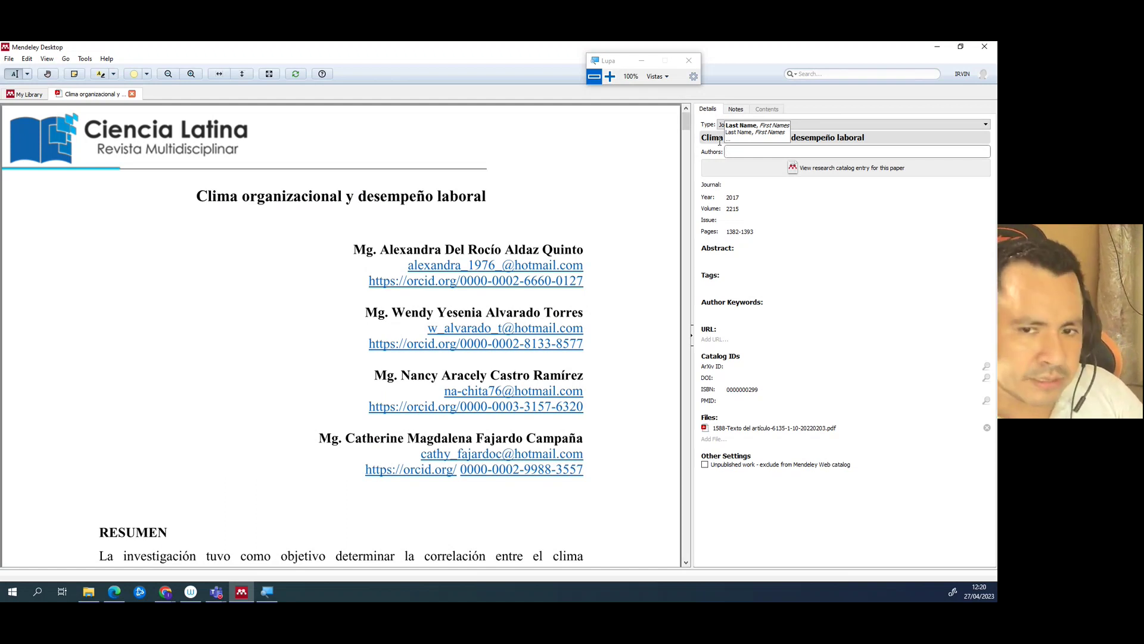
pyautogui.write('Aldaz')
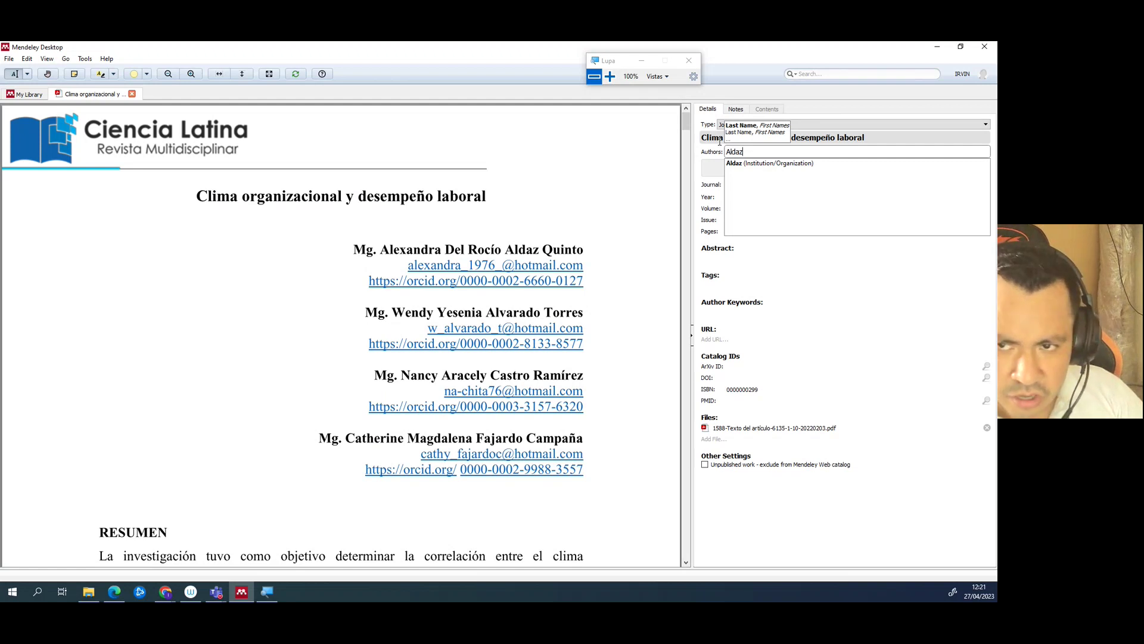
pyautogui.click(610, 76)
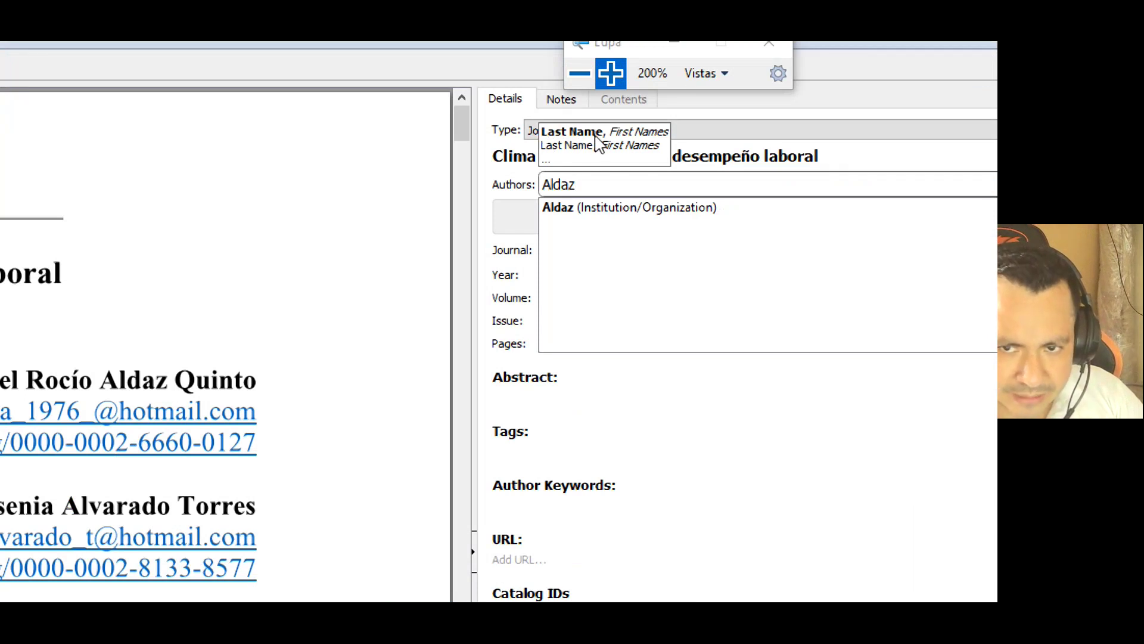
pyautogui.write('Alexandra')
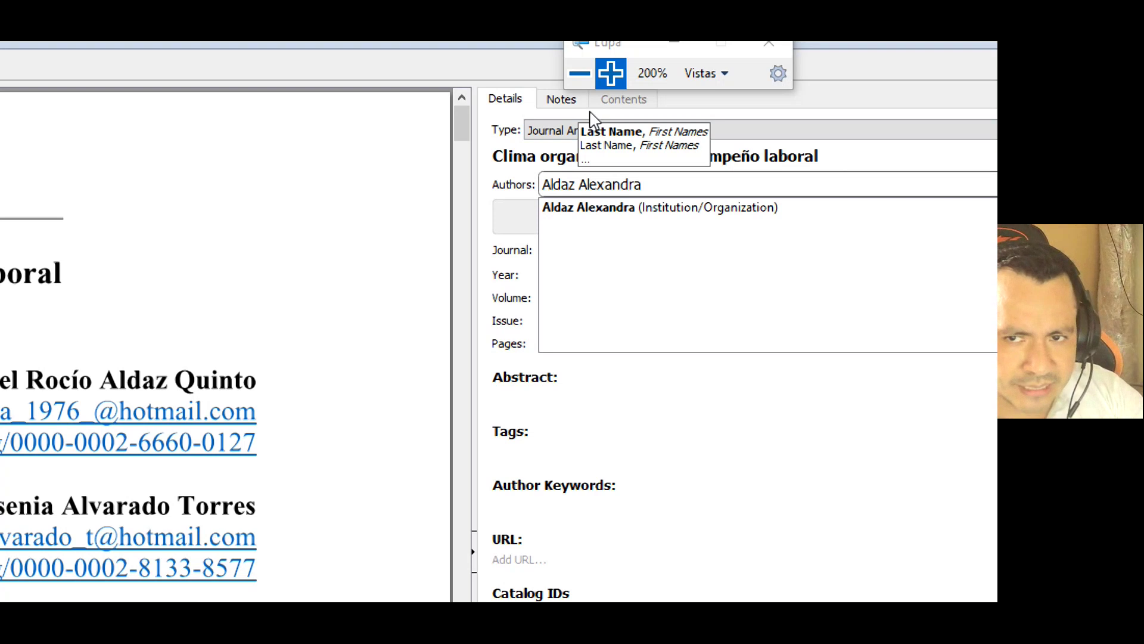
pyautogui.press('BackSpace')
pyautogui.press('BackSpace')
pyautogui.press('BackSpace')
pyautogui.press('BackSpace')
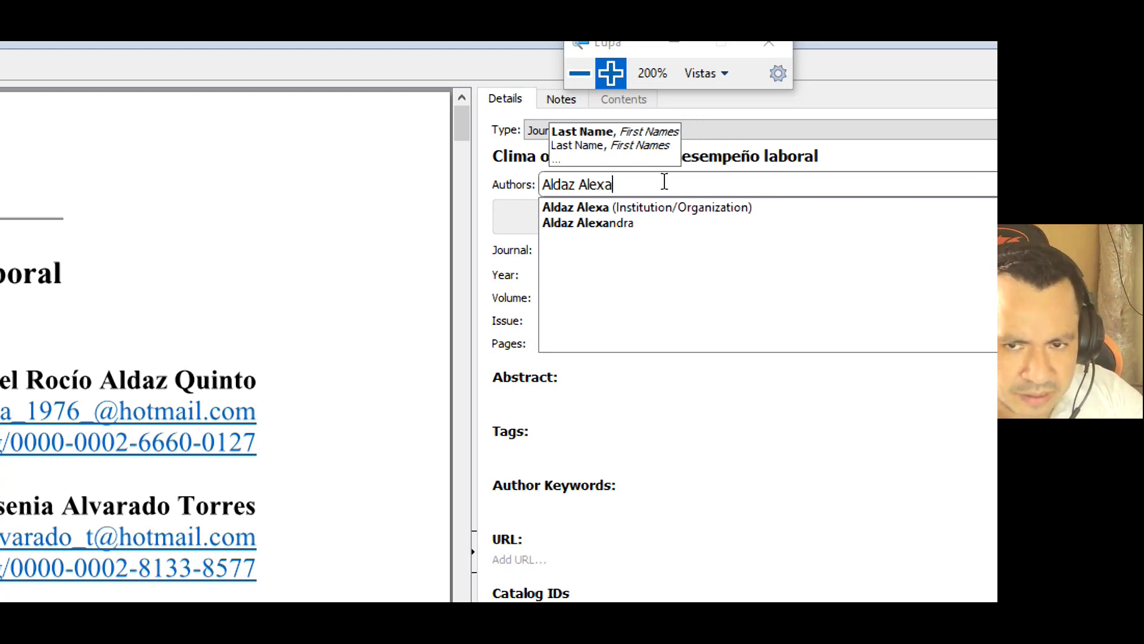
pyautogui.press('BackSpace')
pyautogui.press('BackSpace')
pyautogui.press('BackSpace')
pyautogui.press('BackSpace')
pyautogui.press('BackSpace')
pyautogui.press('BackSpace')
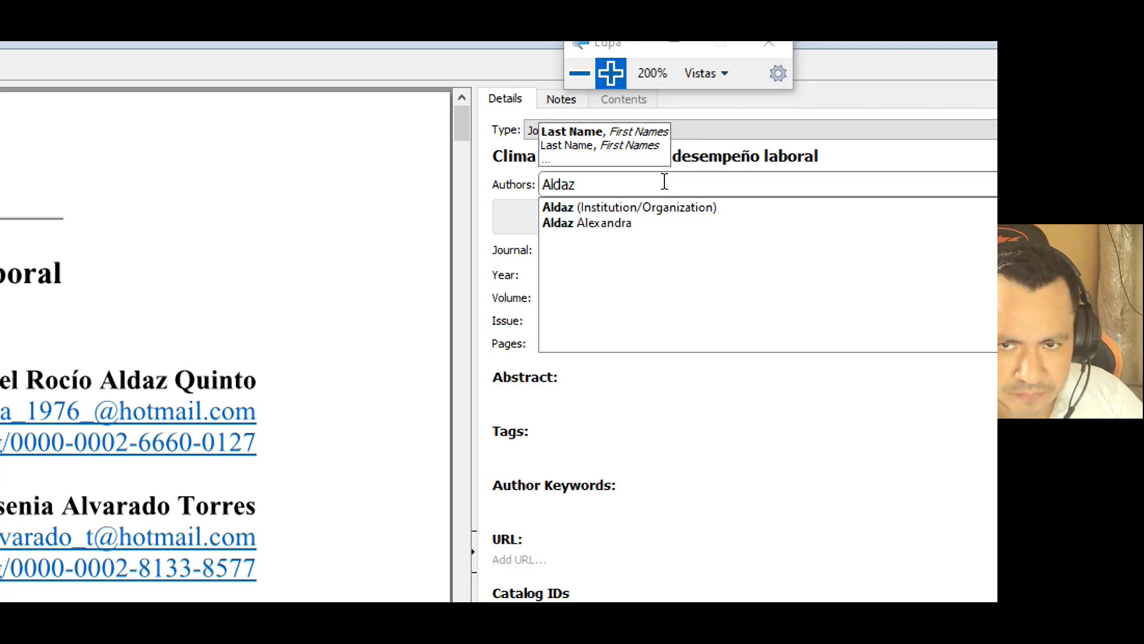
pyautogui.write(',')
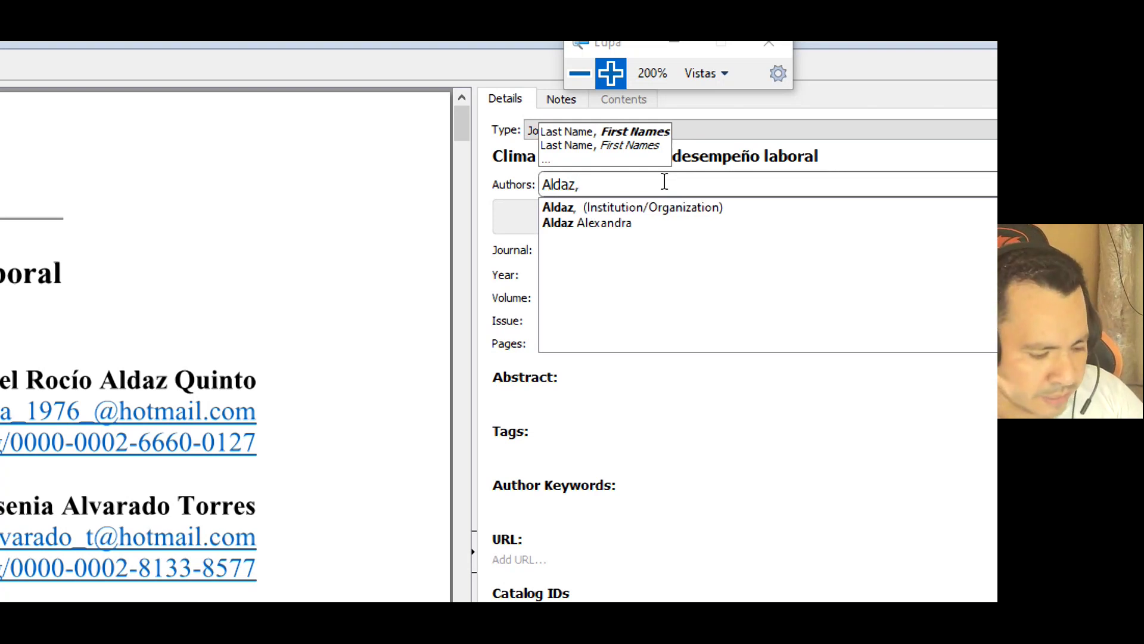
pyautogui.write('Alexandra')
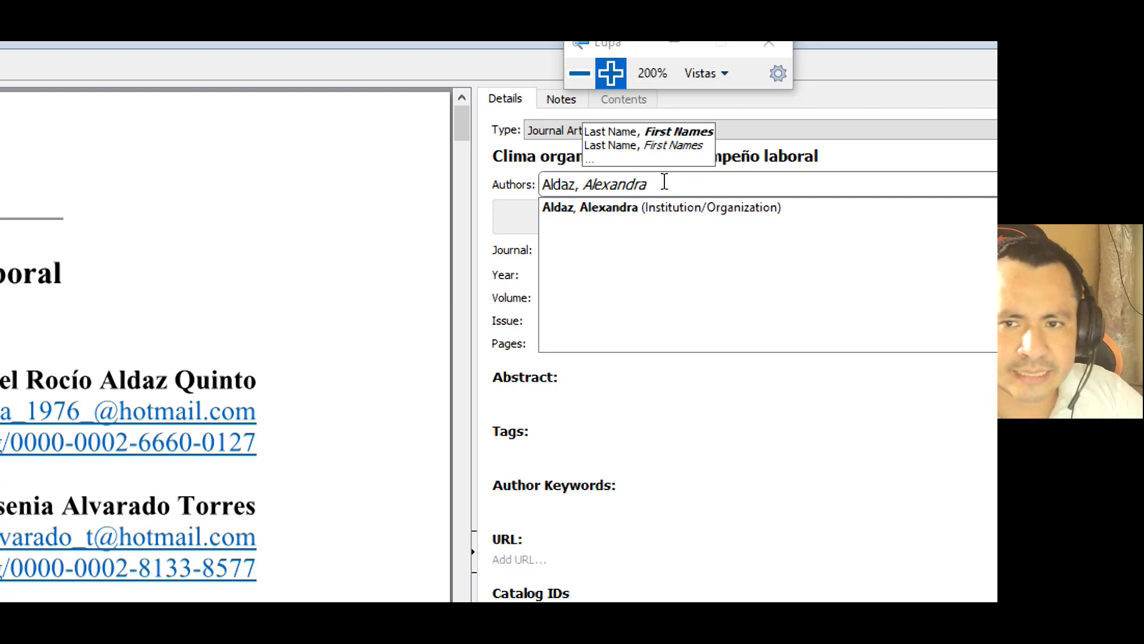
pyautogui.click(579, 72)
pyautogui.click(582, 76)
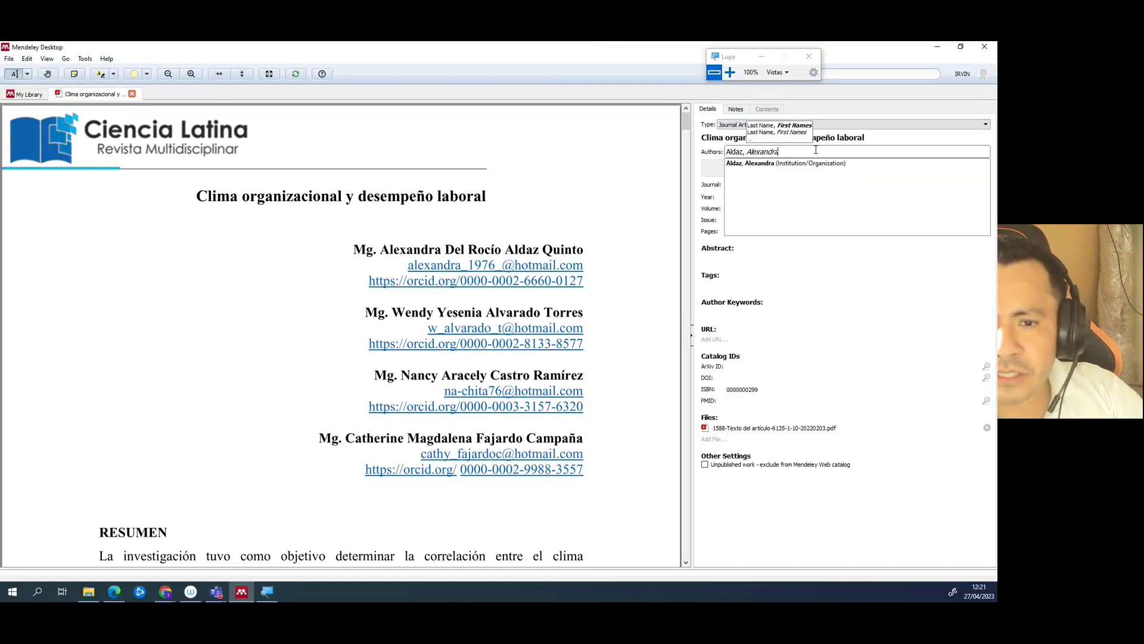
pyautogui.press('Return')
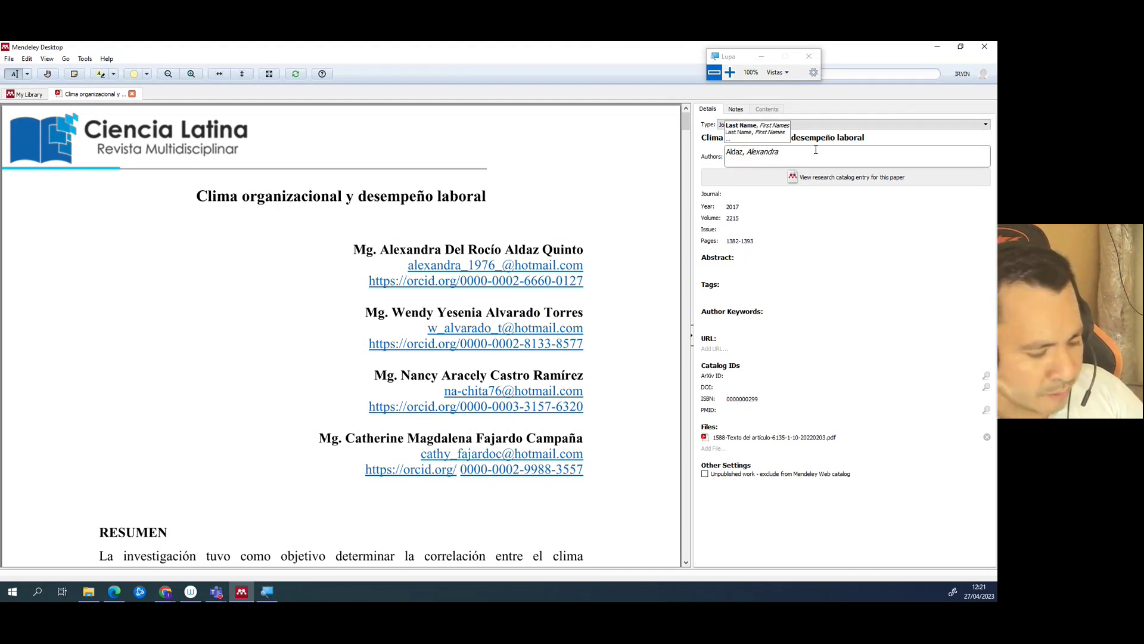
# - Add the second, third and fourth authors as surname, first name, one per line, and commit
pyautogui.write('Alvara')
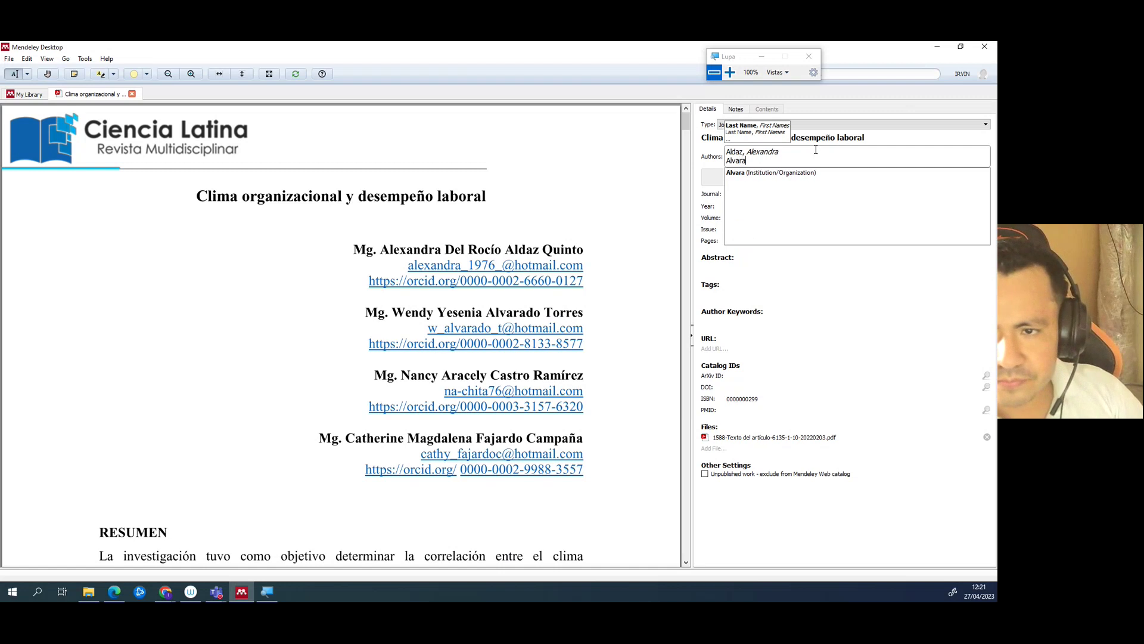
pyautogui.write('do, Wendy')
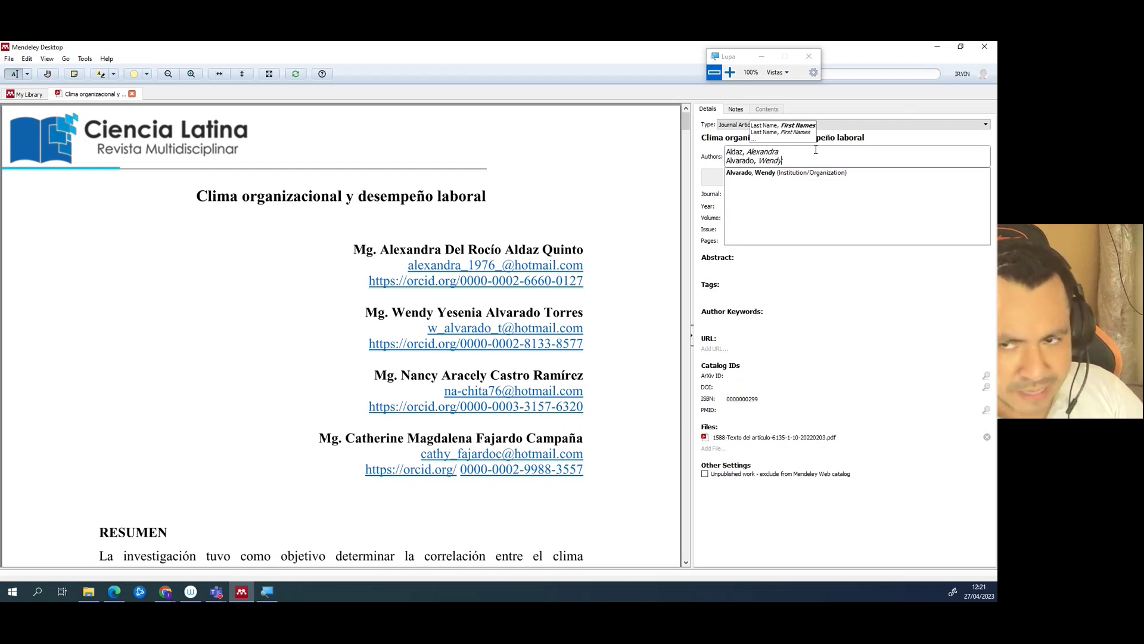
pyautogui.press('Return')
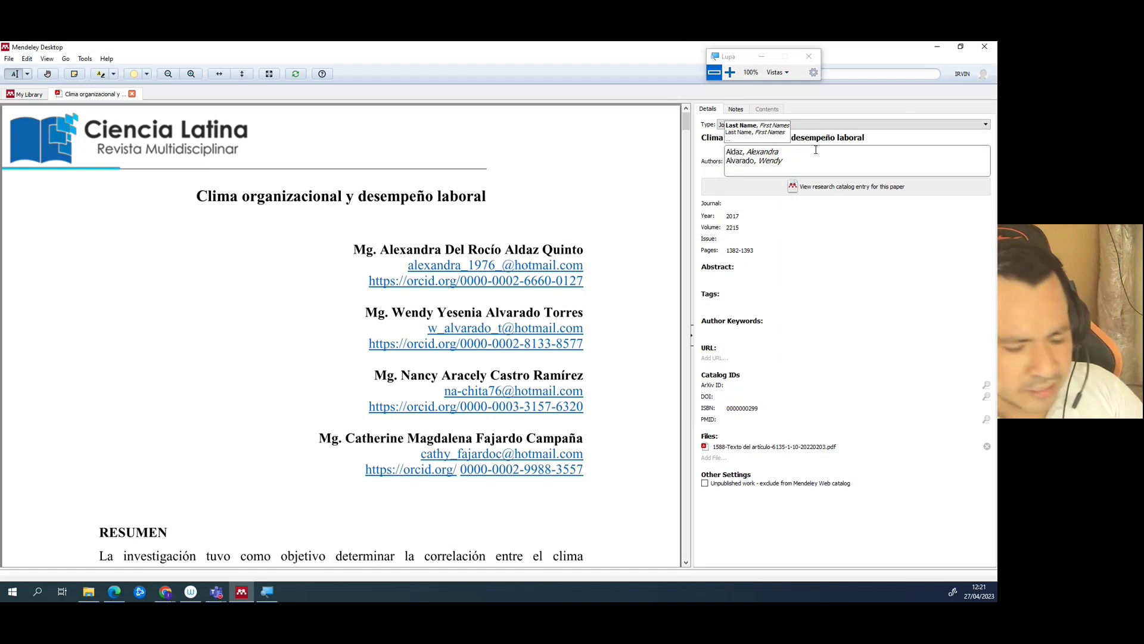
pyautogui.write('Castro,')
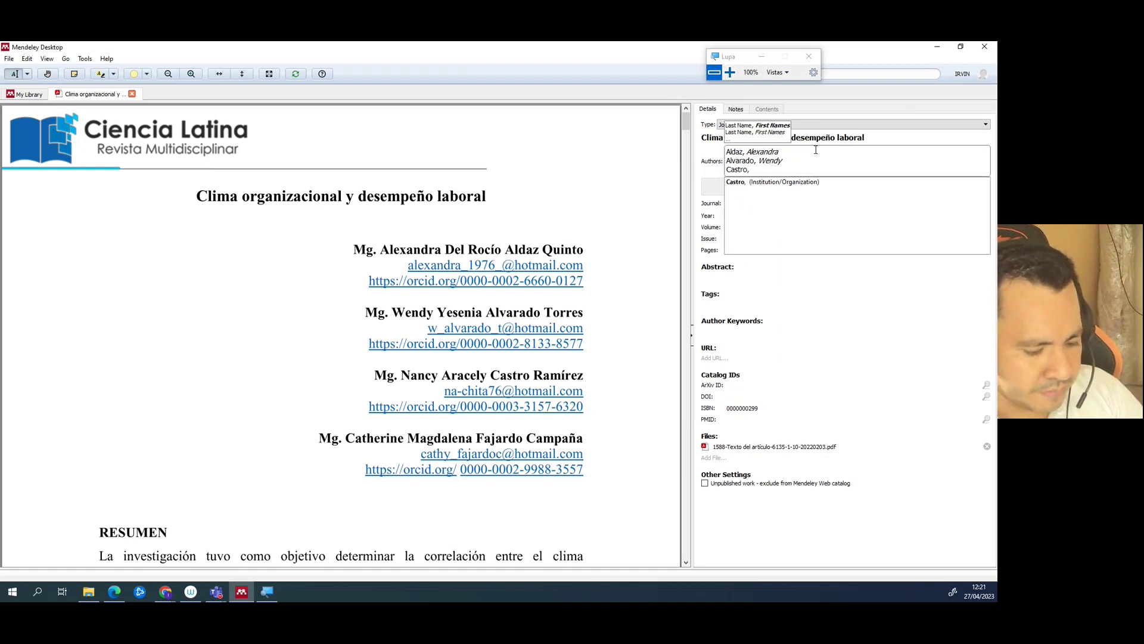
pyautogui.write(' Nancy')
pyautogui.press('Return')
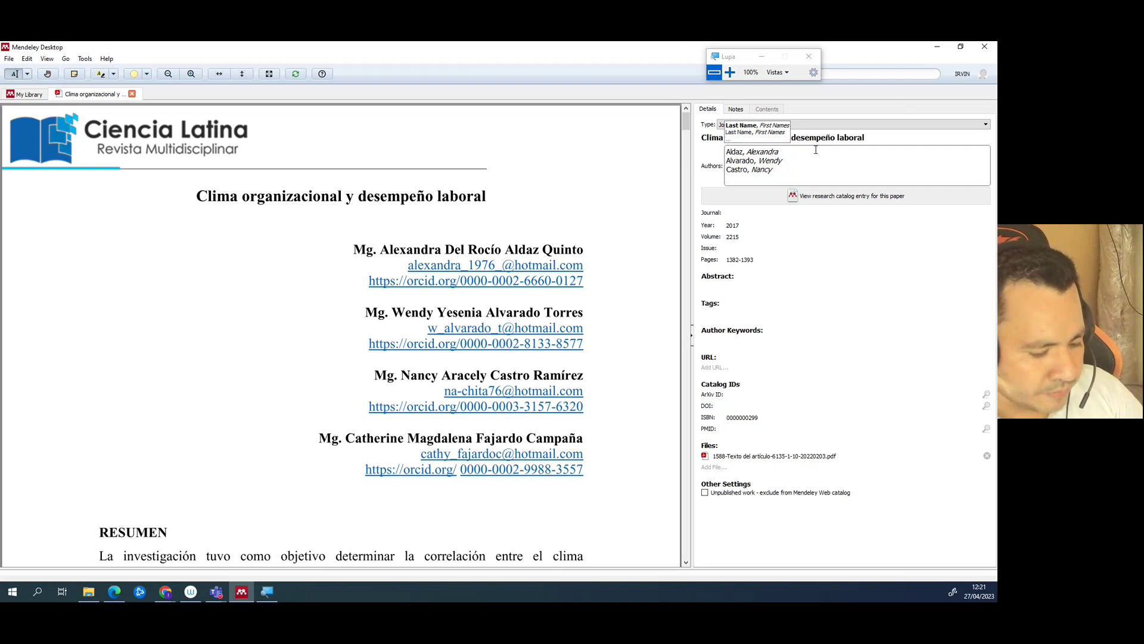
pyautogui.write('Fajardo, ')
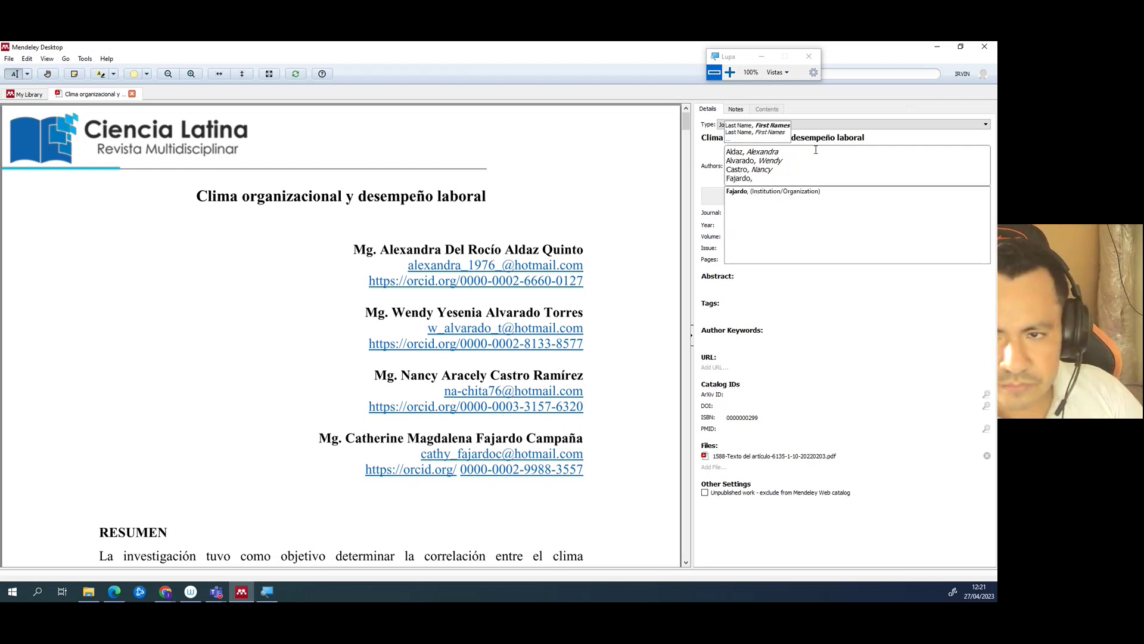
pyautogui.write('Catherine')
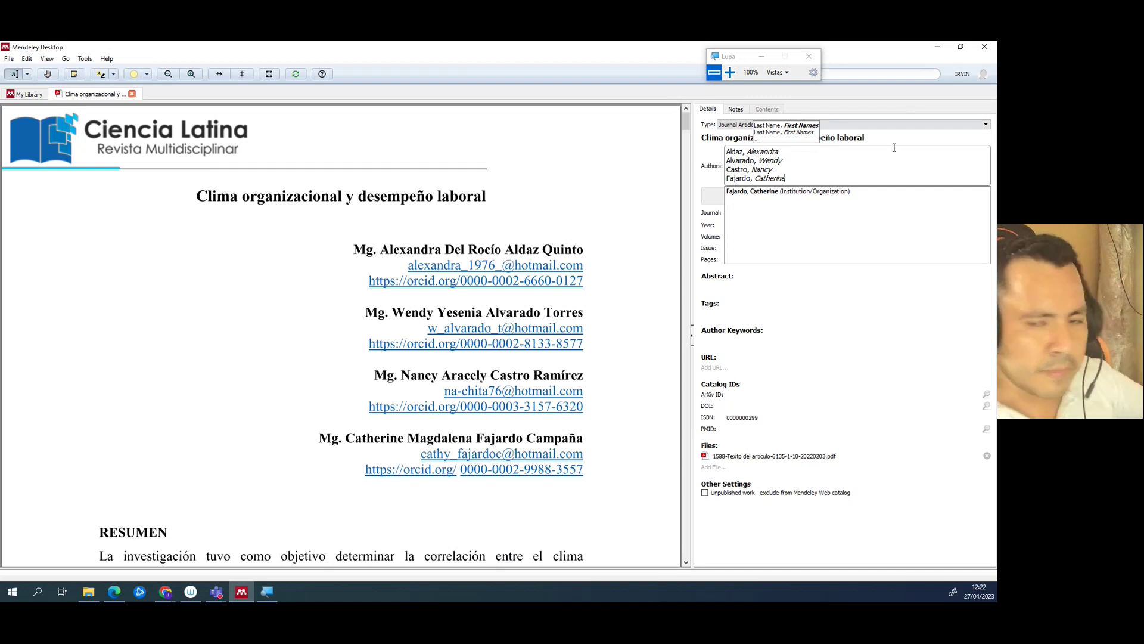
pyautogui.click(537, 203)
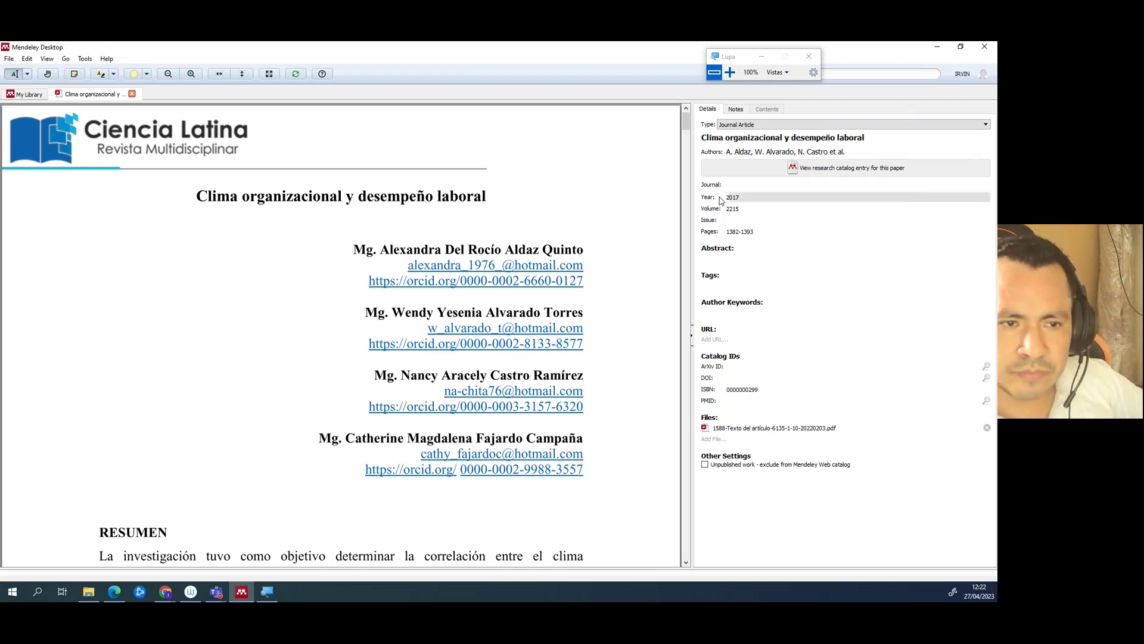
# - Fill the empty Journal field with 'Ciencia Latina', checking the name in the PDF footer
pyautogui.click(741, 186)
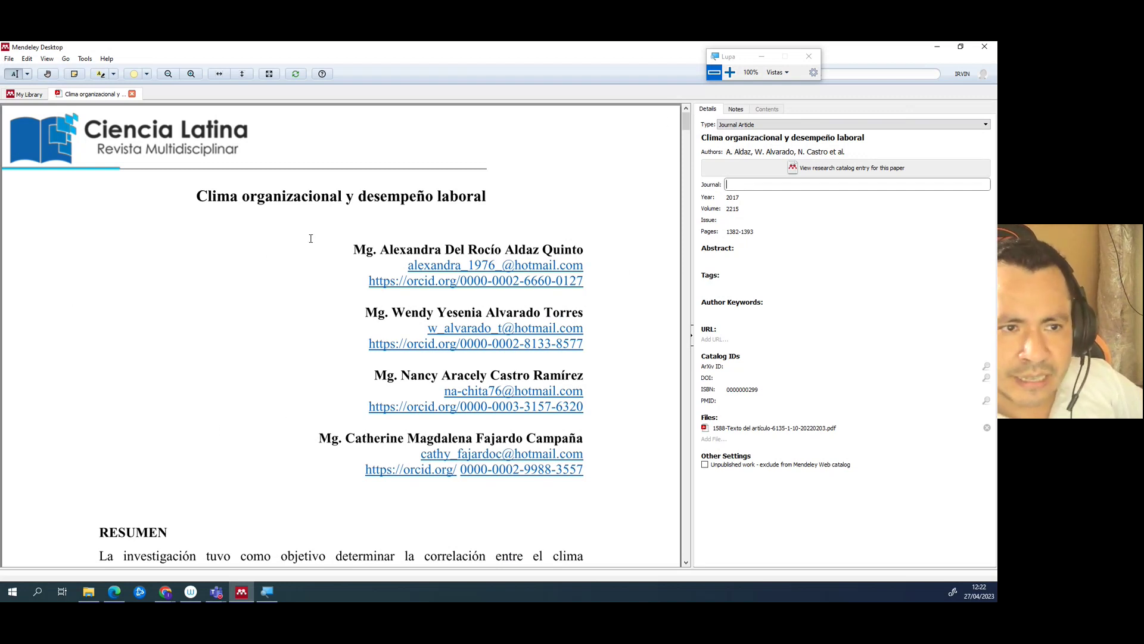
pyautogui.scroll(-12, 301, 302)
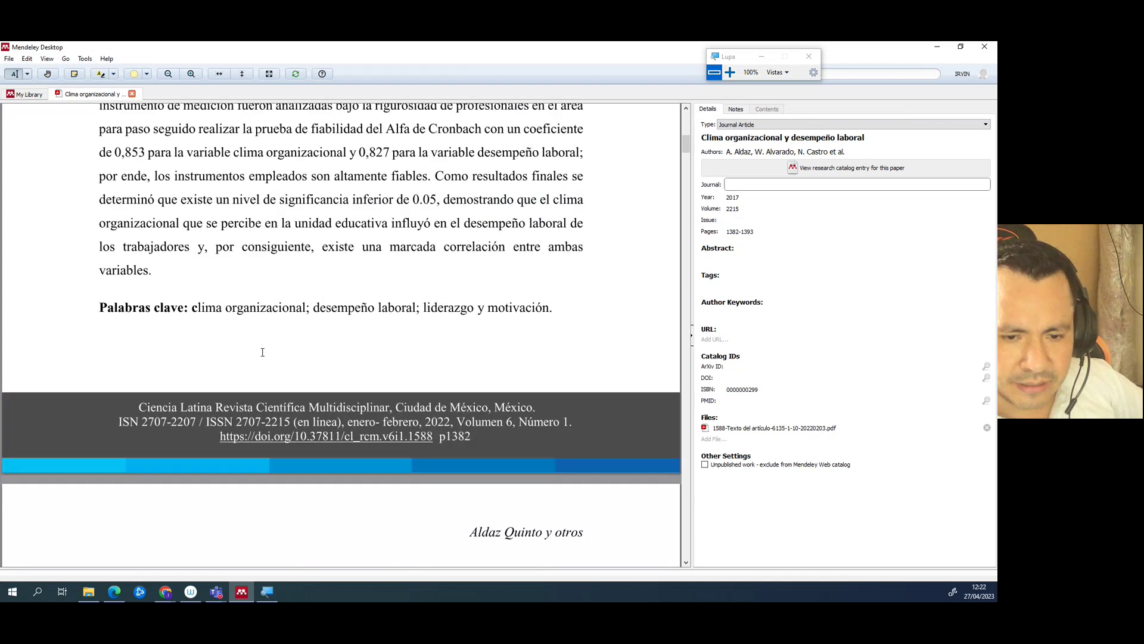
pyautogui.moveTo(141, 408); pyautogui.dragTo(572, 424)
pyautogui.click(552, 439)
pyautogui.scroll(12, 554, 435)
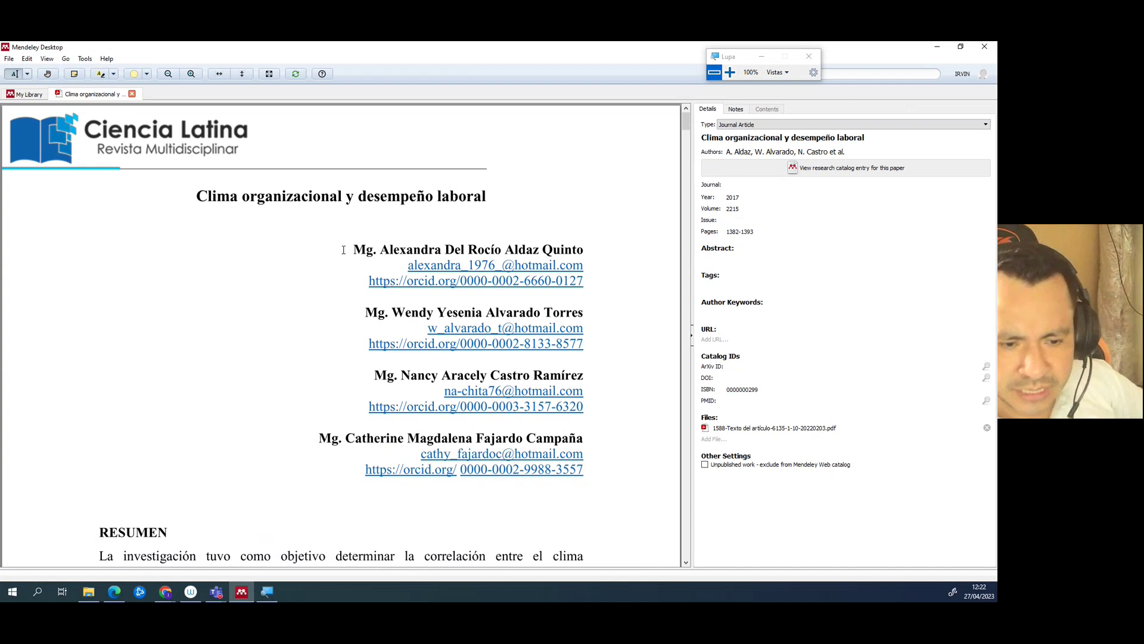
pyautogui.scroll(-12, 343, 250)
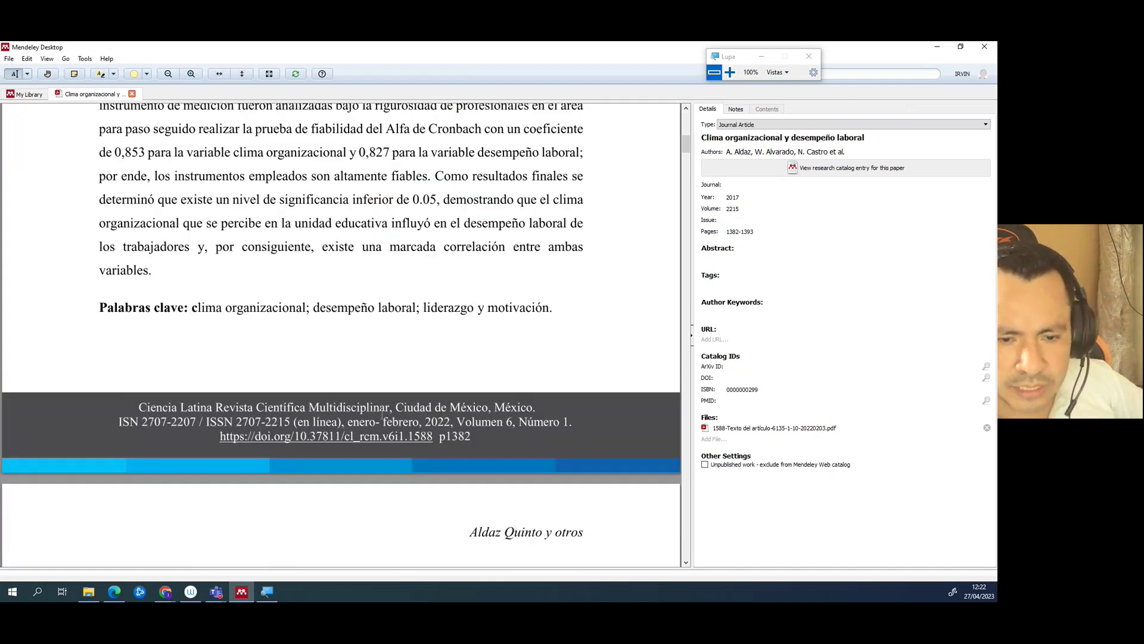
pyautogui.click(772, 185)
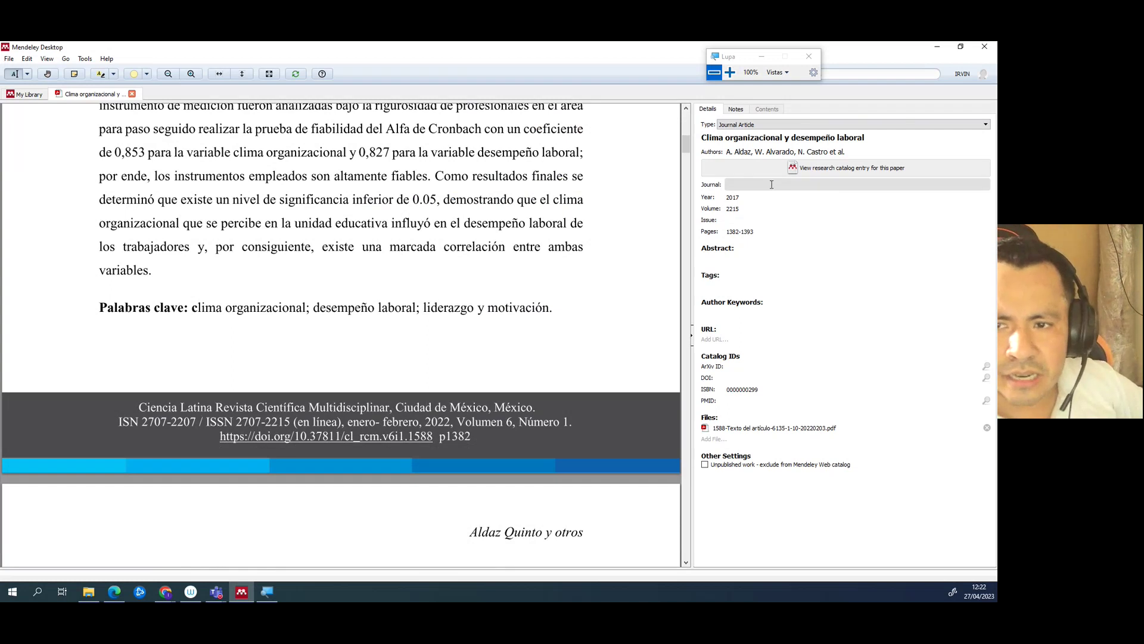
pyautogui.write('Cienc')
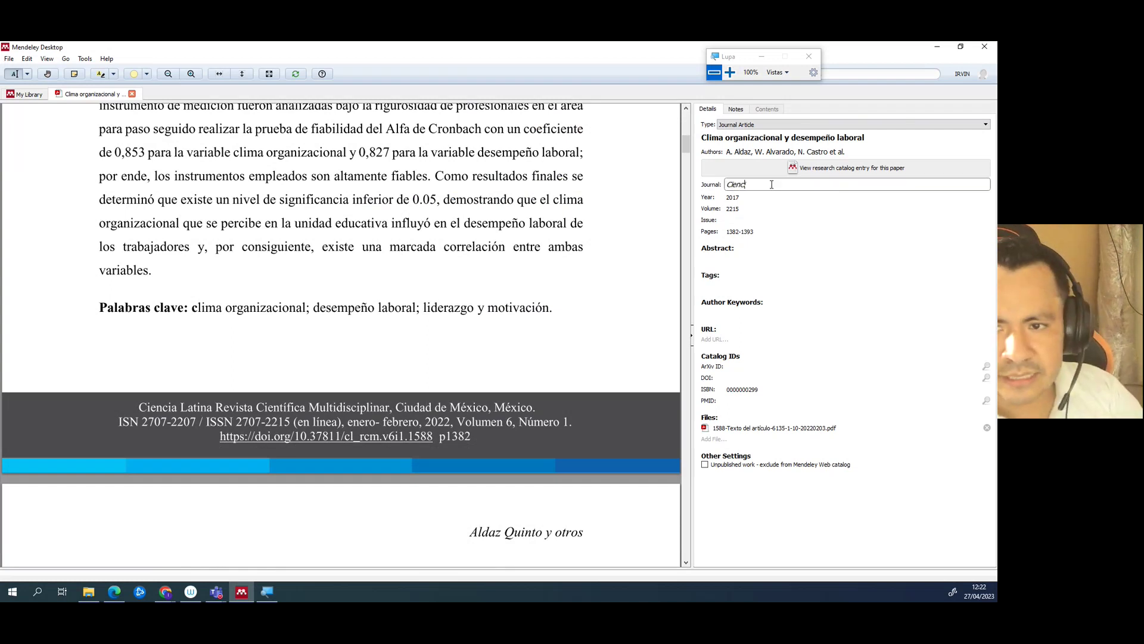
pyautogui.write('ia Latina')
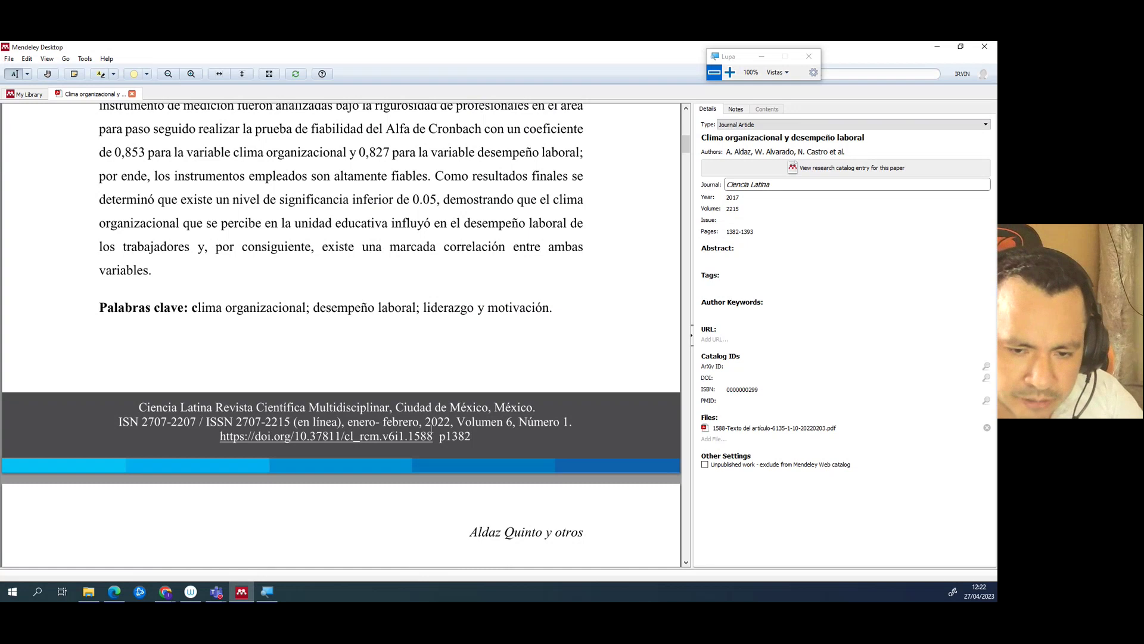
# - Correct the Year from 2017 to 2022 and set Volume 6 and Issue 1 from the PDF footer
pyautogui.moveTo(426, 422); pyautogui.dragTo(454, 422)
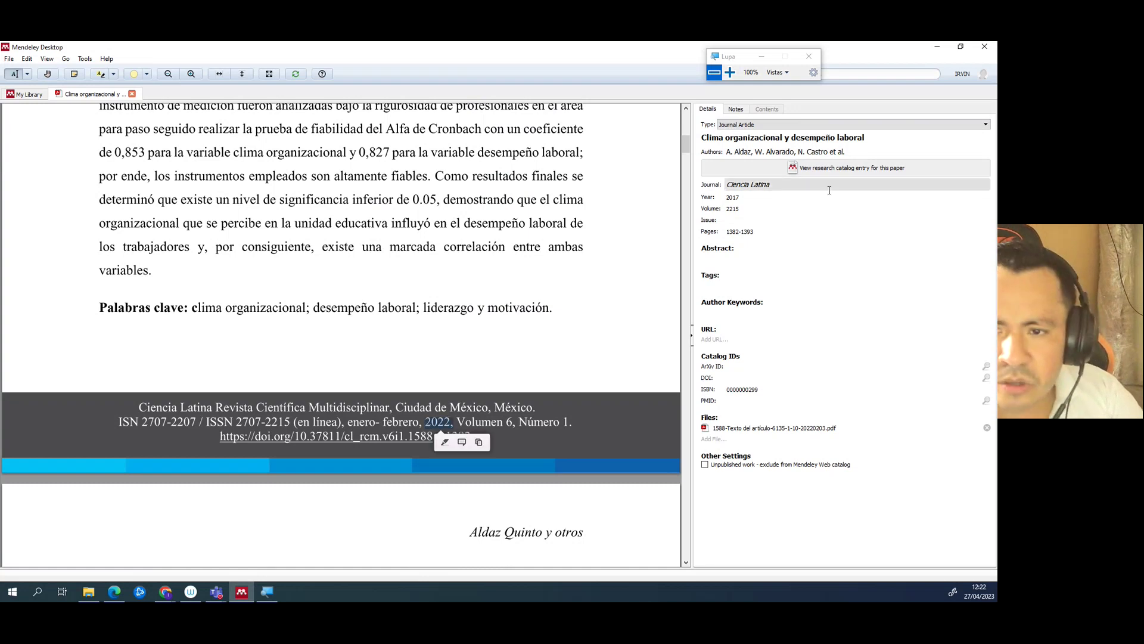
pyautogui.click(763, 199)
pyautogui.write('2022')
pyautogui.press('Tab')
pyautogui.press('BackSpace')
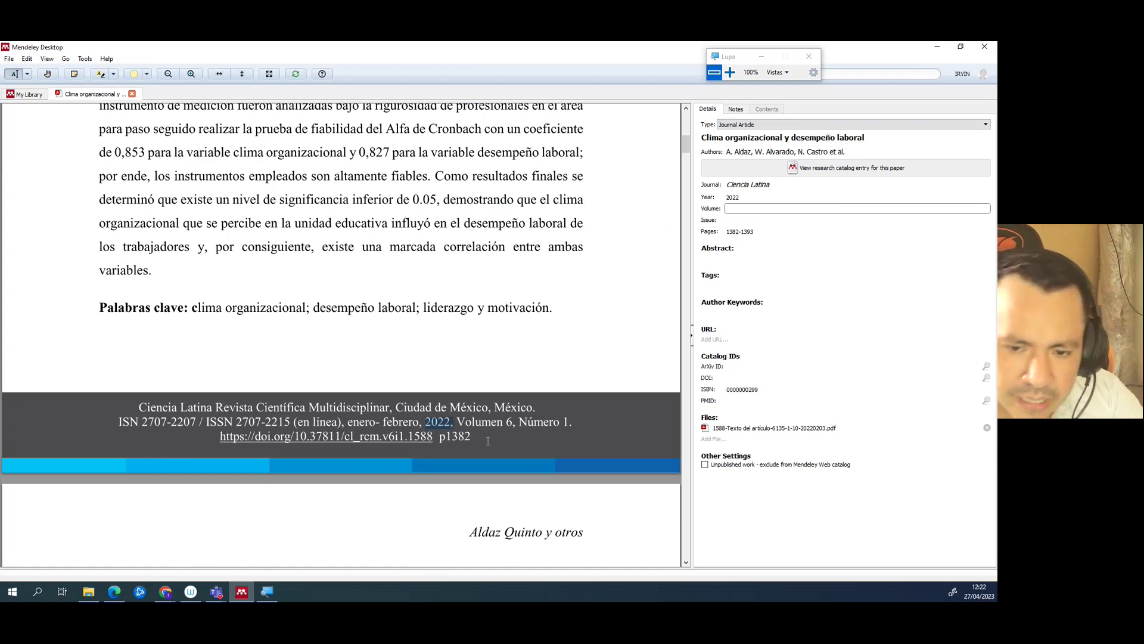
pyautogui.moveTo(456, 423); pyautogui.dragTo(511, 422)
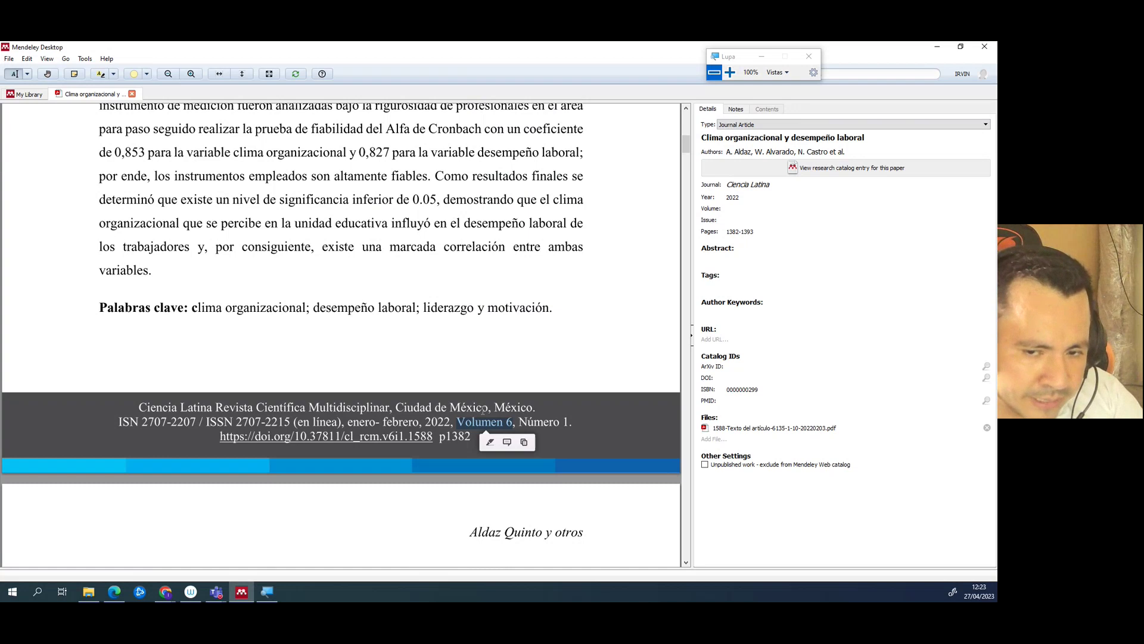
pyautogui.click(741, 208)
pyautogui.write('6')
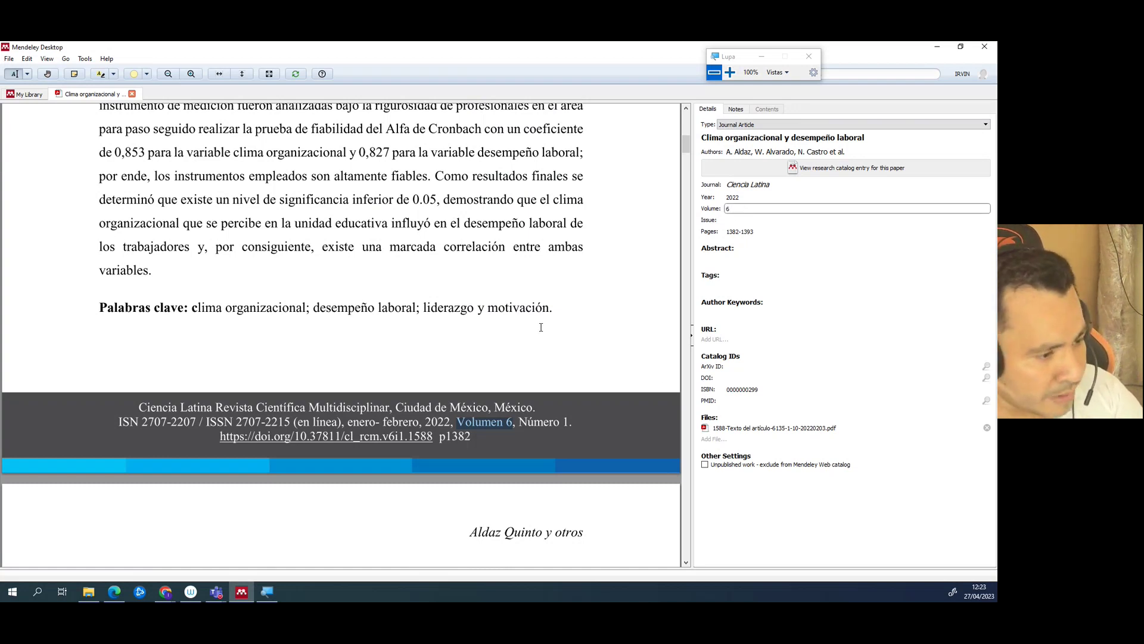
pyautogui.click(736, 222)
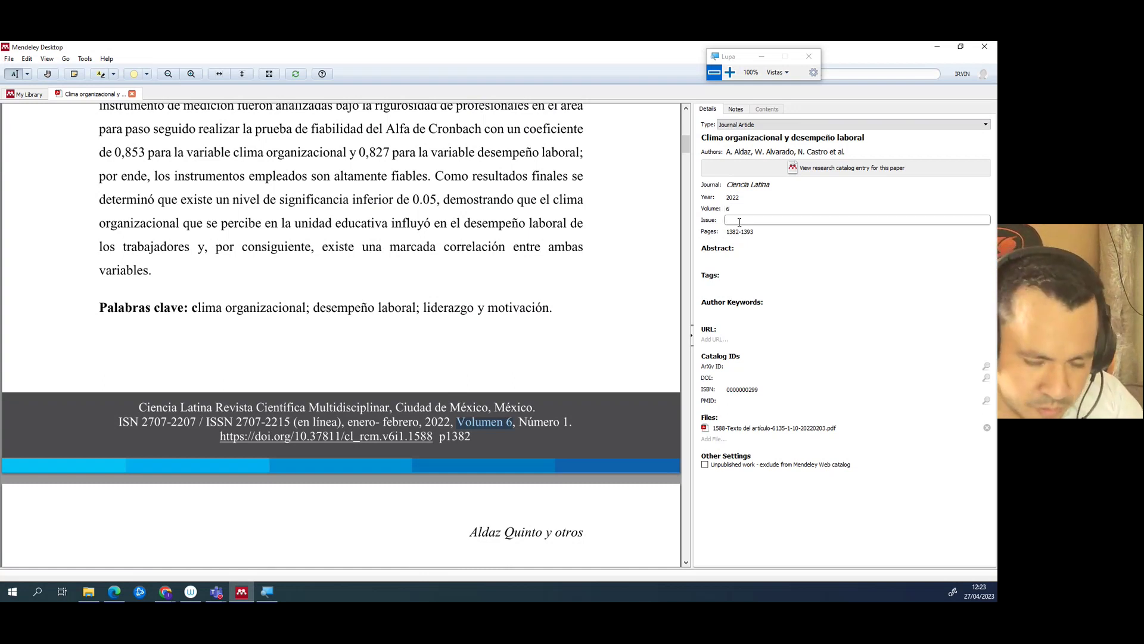
pyautogui.click(402, 385)
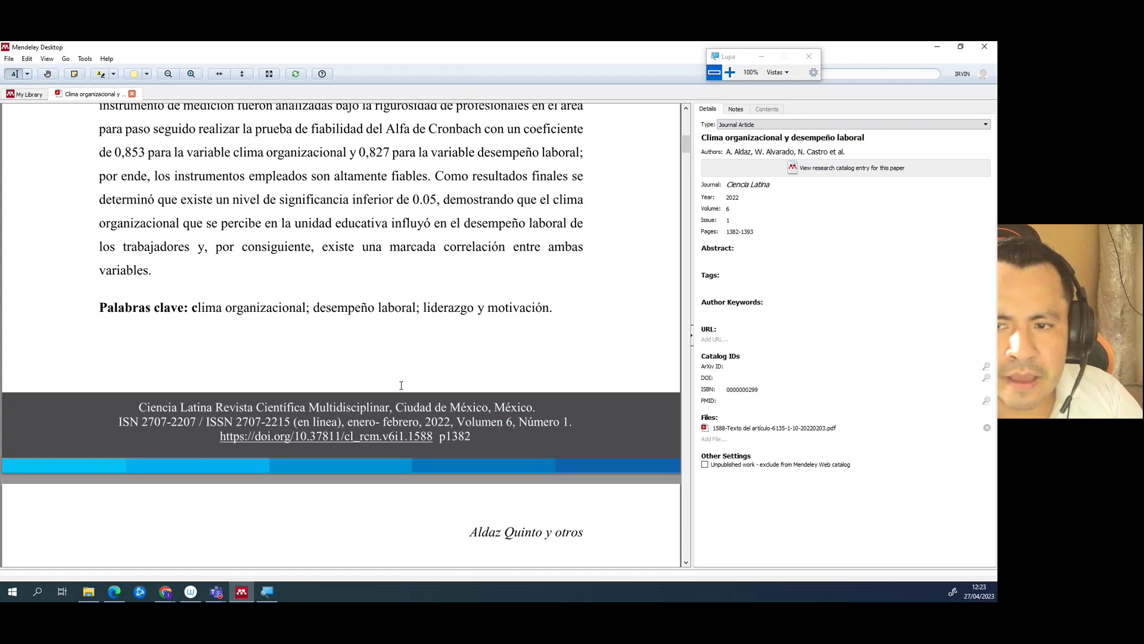
# - Shrink the PDF page view and minimize Mendeley Desktop
pyautogui.scroll(8, 391, 347)
pyautogui.scroll(-11, 389, 342)
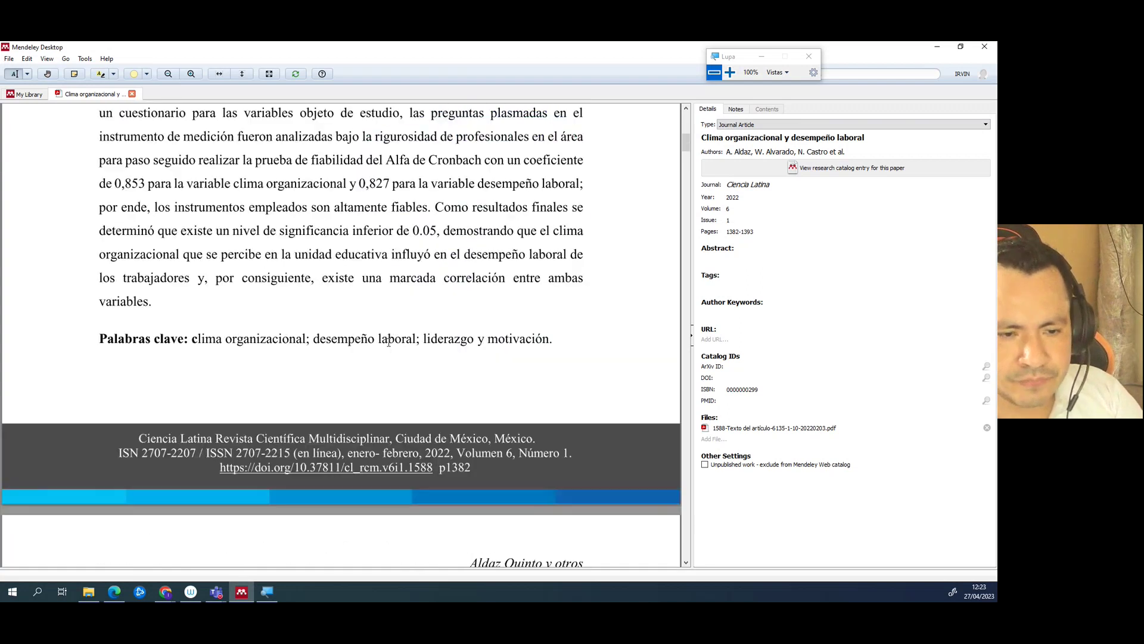
pyautogui.scroll(-1, 388, 342)
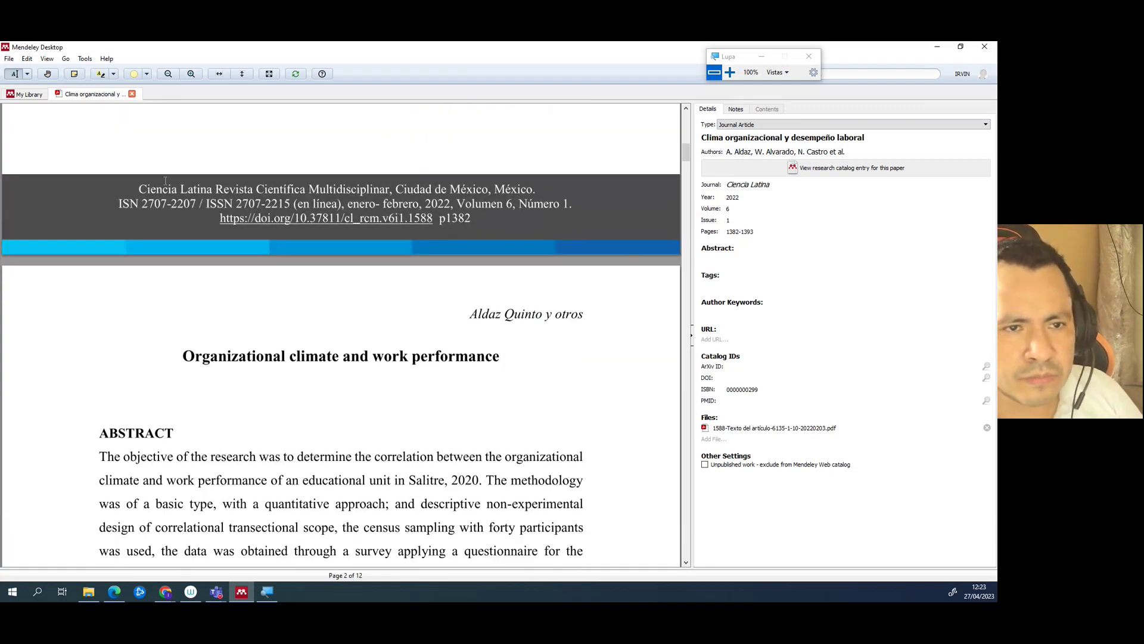
pyautogui.click(168, 74)
pyautogui.scroll(10, 327, 339)
pyautogui.scroll(9, 328, 339)
pyautogui.scroll(-20, 332, 328)
pyautogui.scroll(-20, 333, 331)
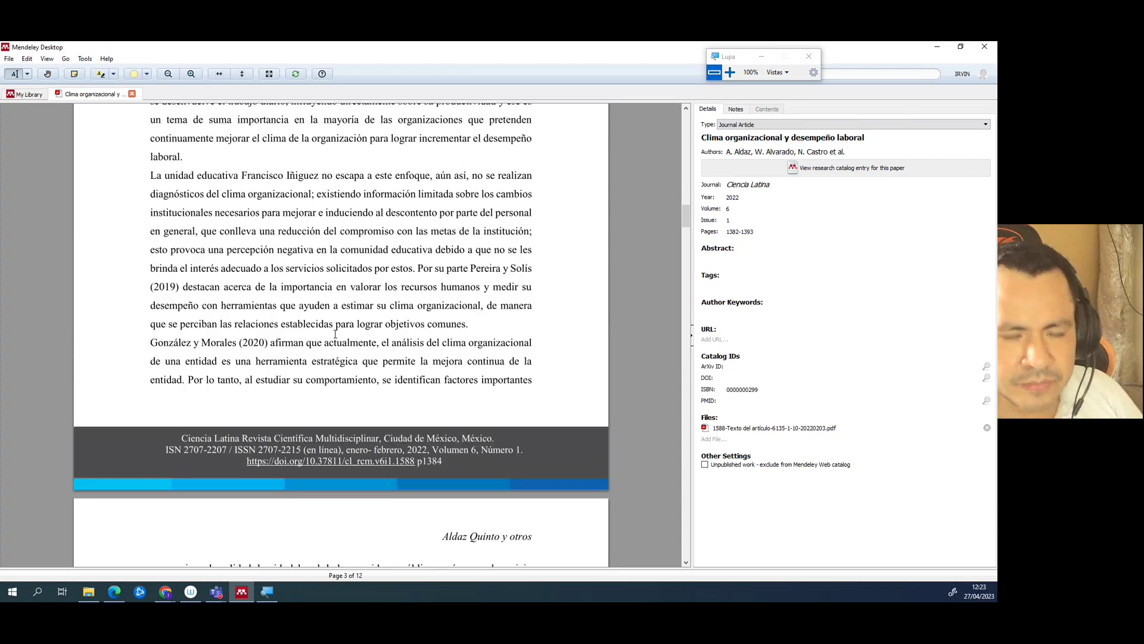
pyautogui.click(242, 591)
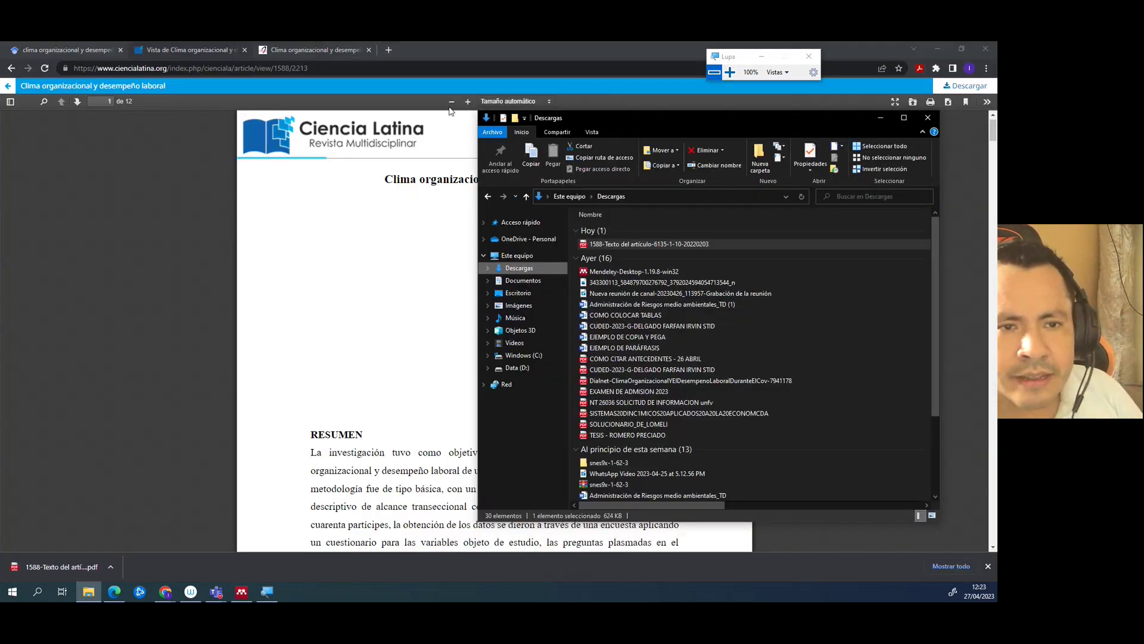
# - Confirm the page range 1382-1393 in the article's suggested citation on its web page
pyautogui.click(11, 68)
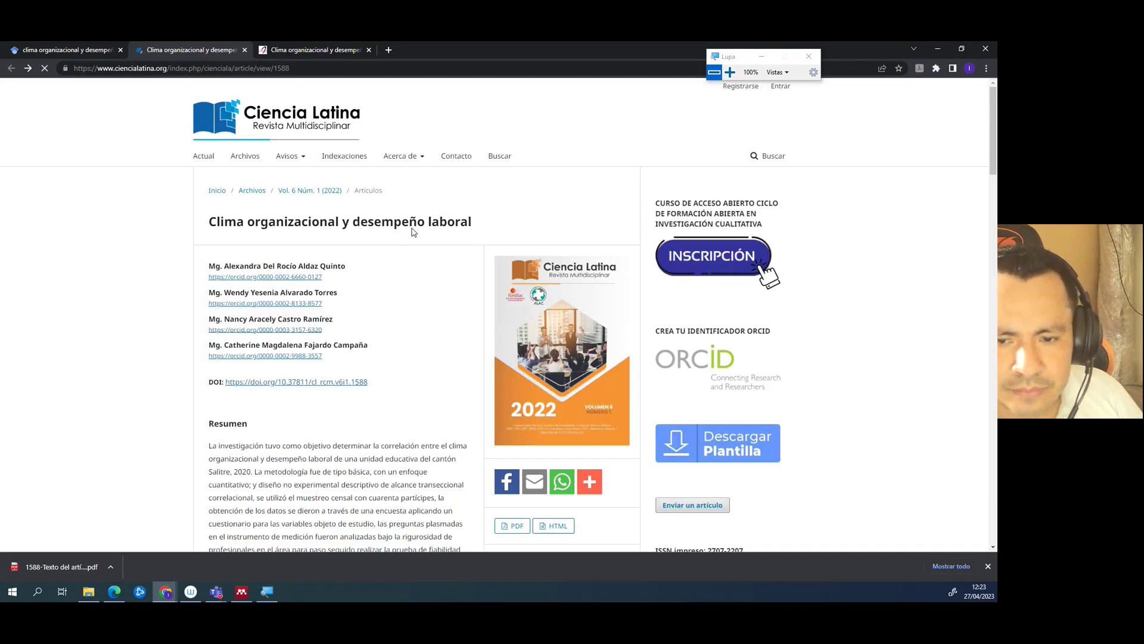
pyautogui.scroll(-4, 485, 396)
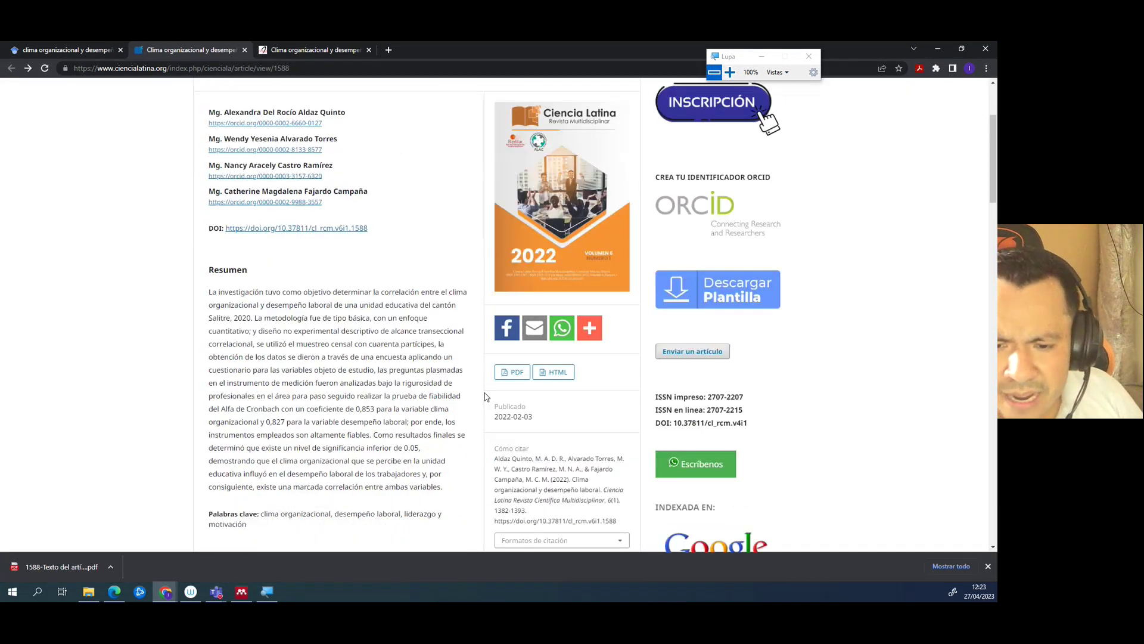
pyautogui.moveTo(528, 406); pyautogui.dragTo(497, 407)
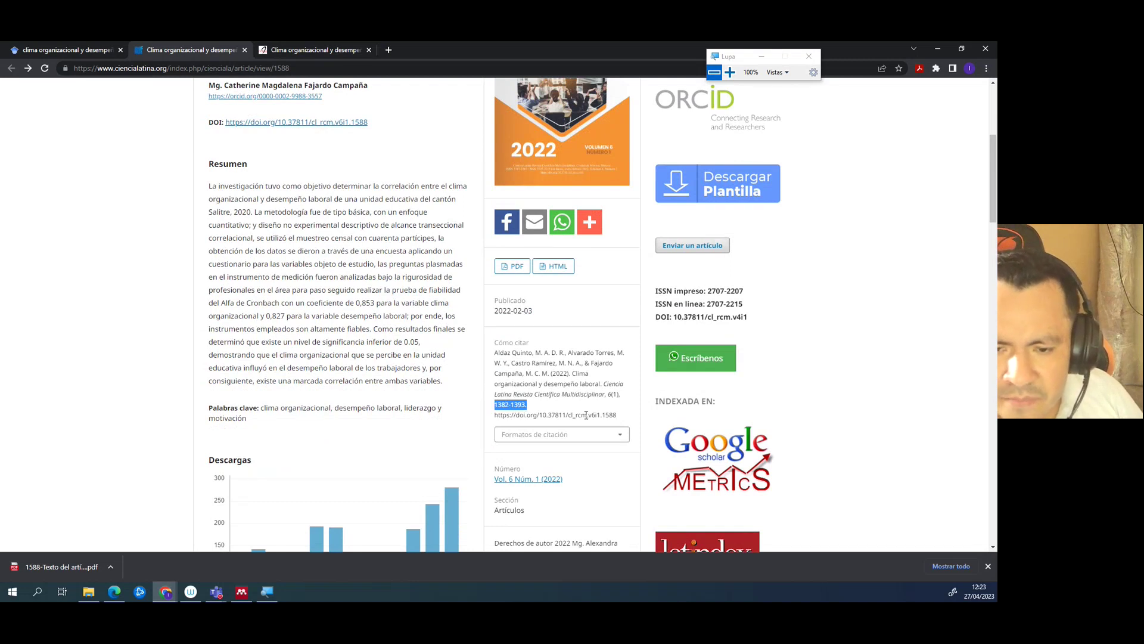
pyautogui.keyDown('ctrl'); pyautogui.scroll(4, 584, 417); pyautogui.keyUp('ctrl')
pyautogui.keyDown('ctrl'); pyautogui.scroll(1, 584, 417); pyautogui.keyUp('ctrl')
pyautogui.scroll(-3, 586, 416)
pyautogui.scroll(-3, 587, 416)
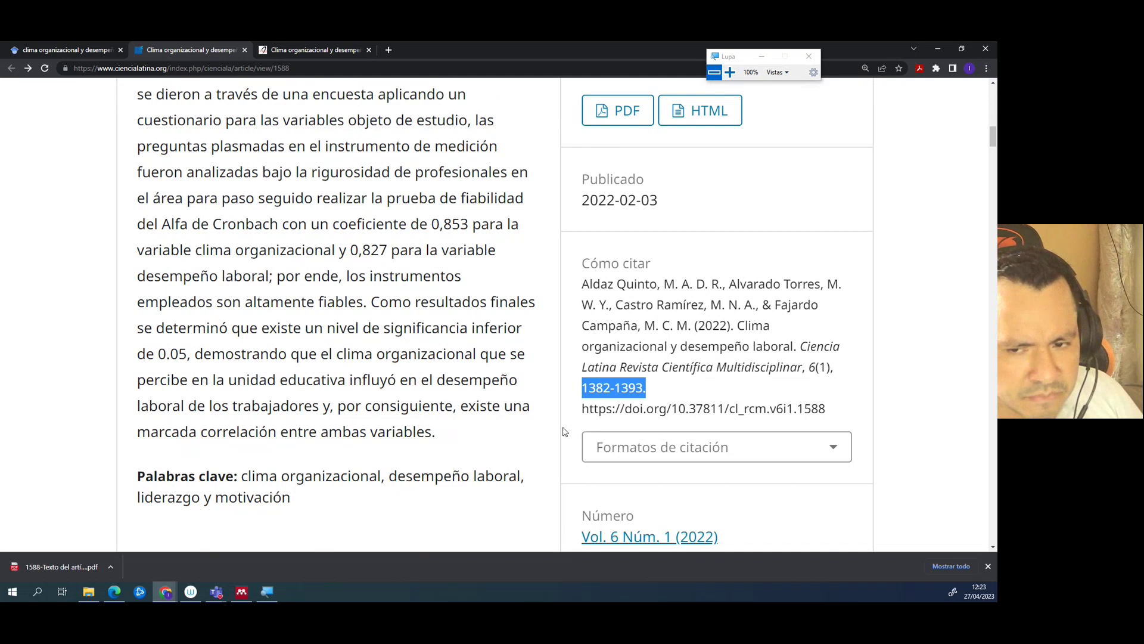
pyautogui.click(240, 593)
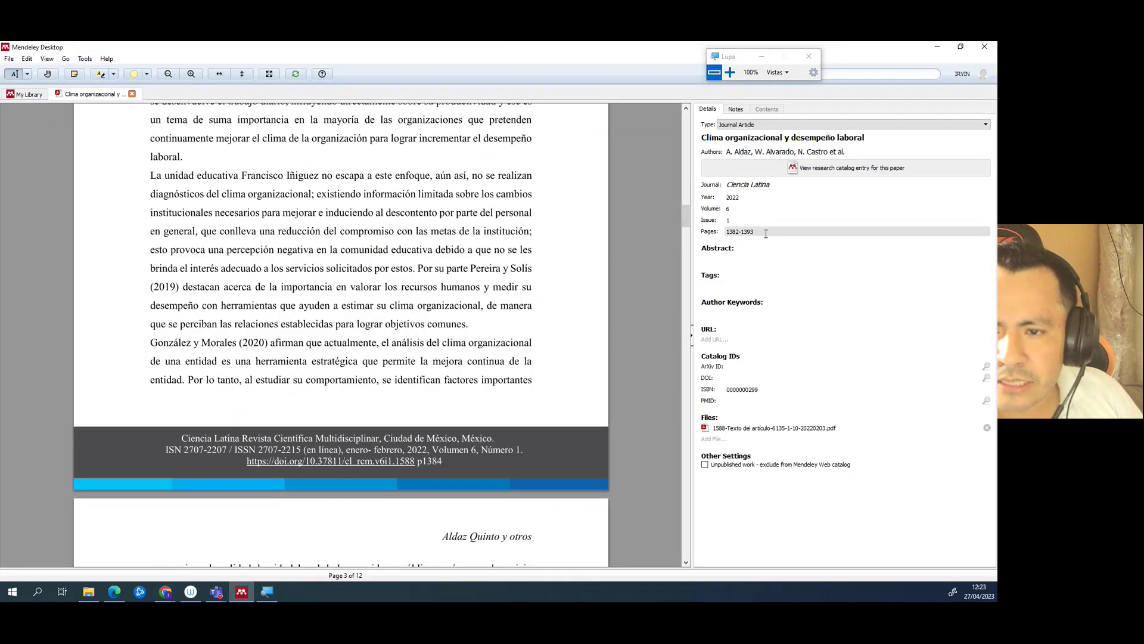
# - Check pages 1382-1393 and append 'Revista Científica Multidisciplinar' to the journal name
pyautogui.click(737, 234)
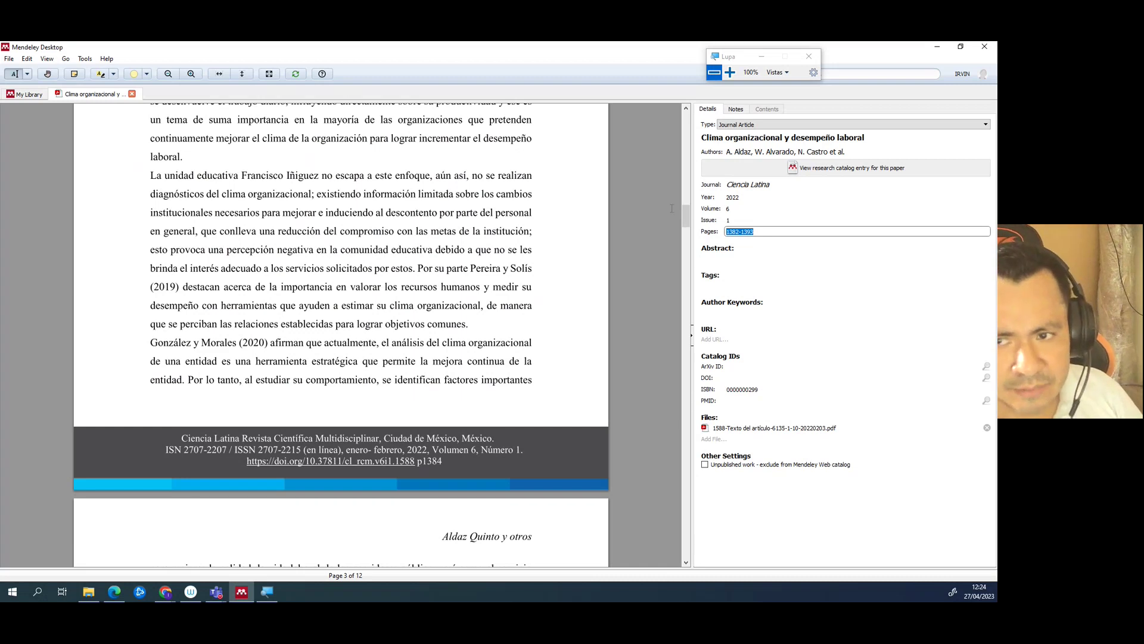
pyautogui.click(787, 185)
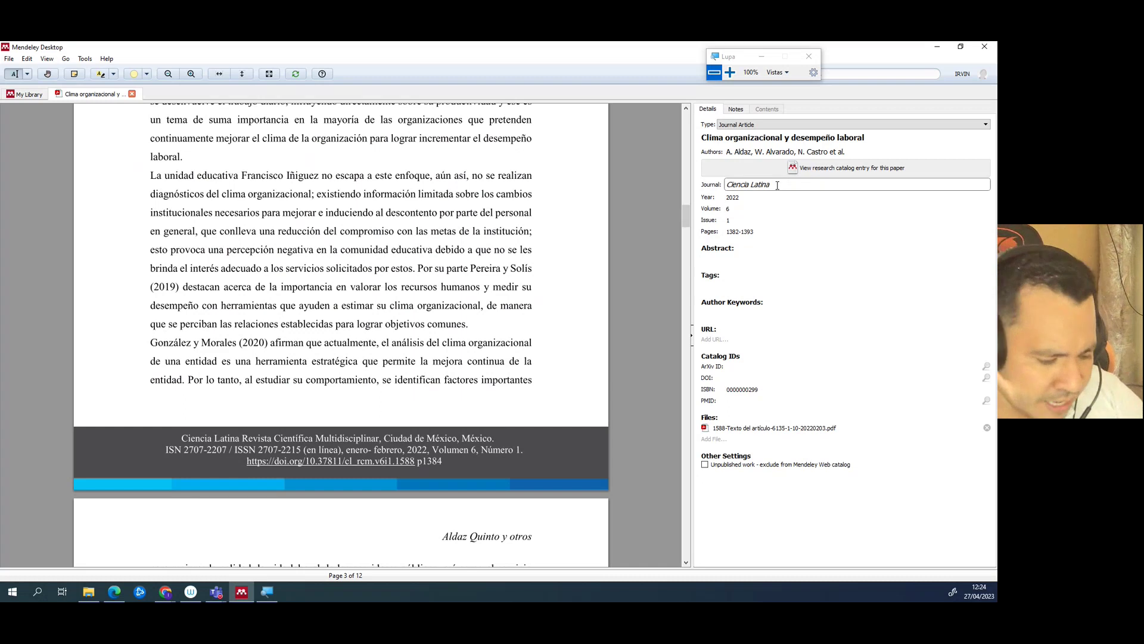
pyautogui.write('Revista Científica')
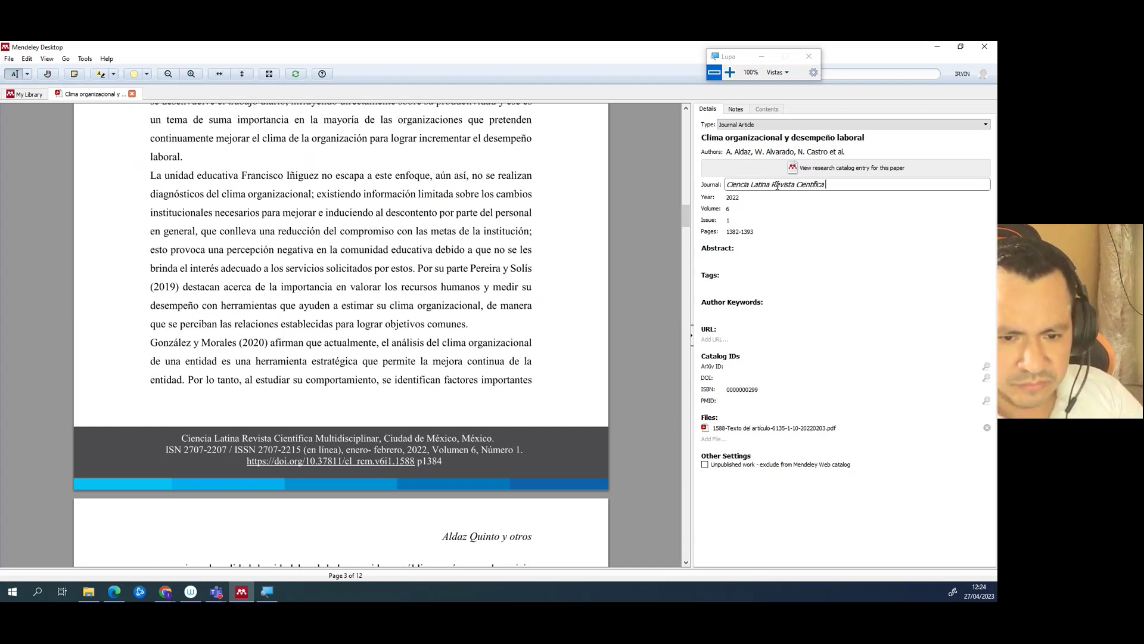
pyautogui.write(' Mult')
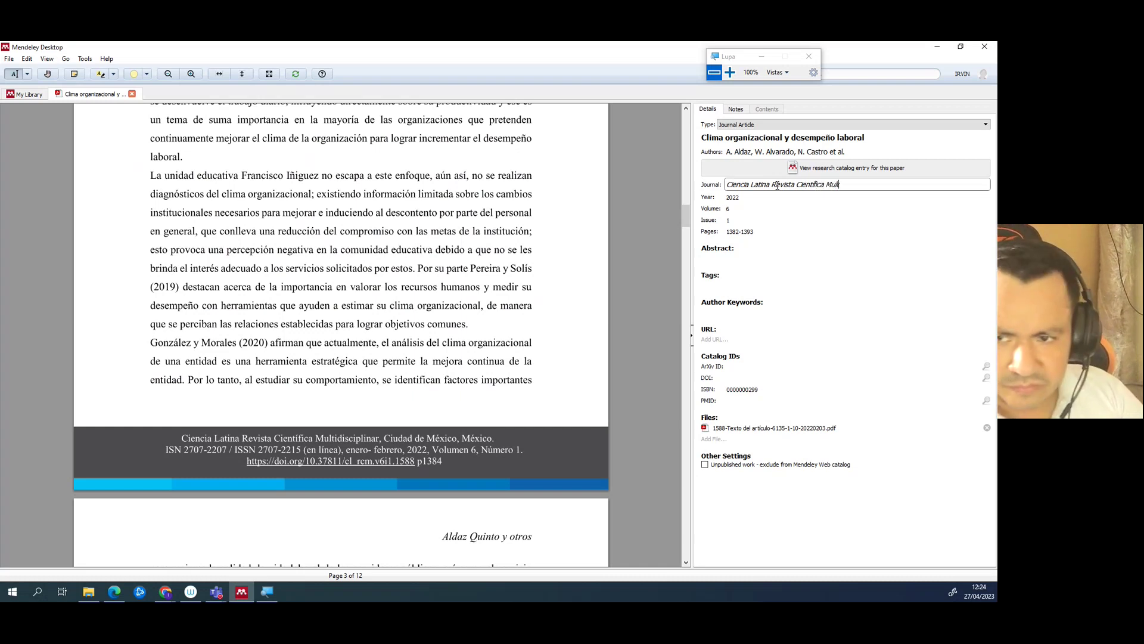
pyautogui.write('idisciplinar')
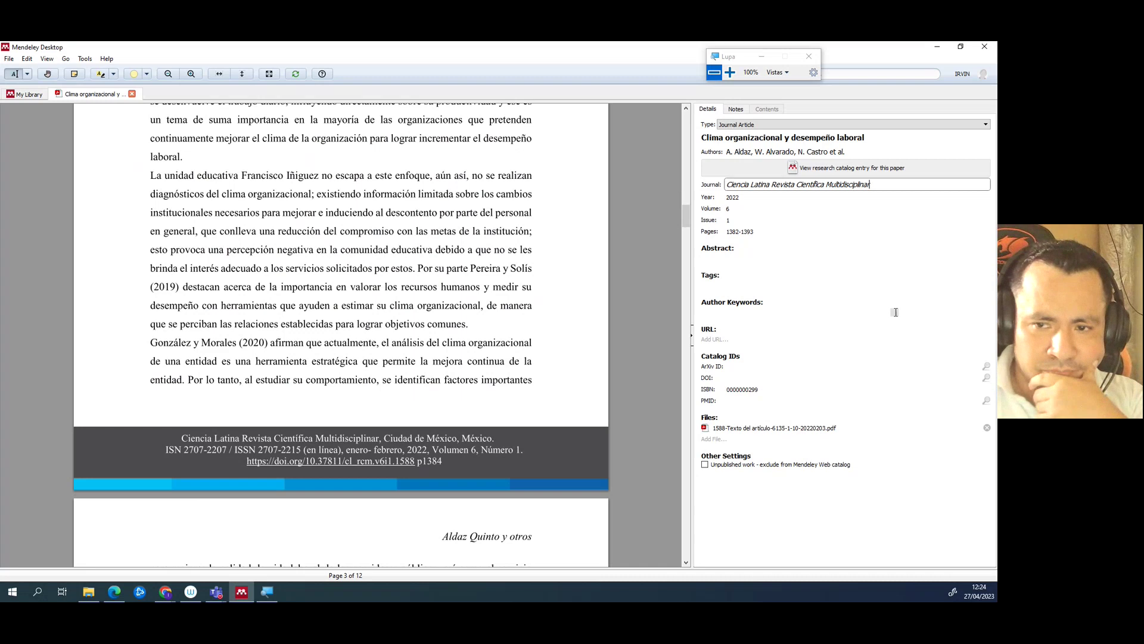
pyautogui.click(758, 260)
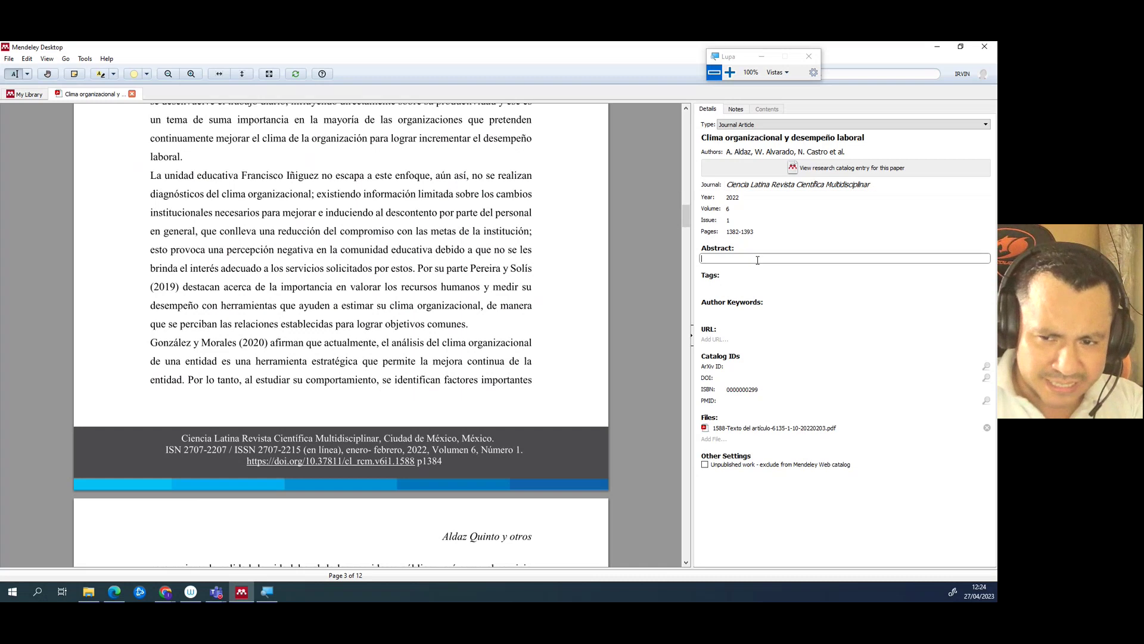
# - Copy the DOI link from the PDF footer and switch to the article in Chrome
pyautogui.click(725, 286)
pyautogui.click(716, 310)
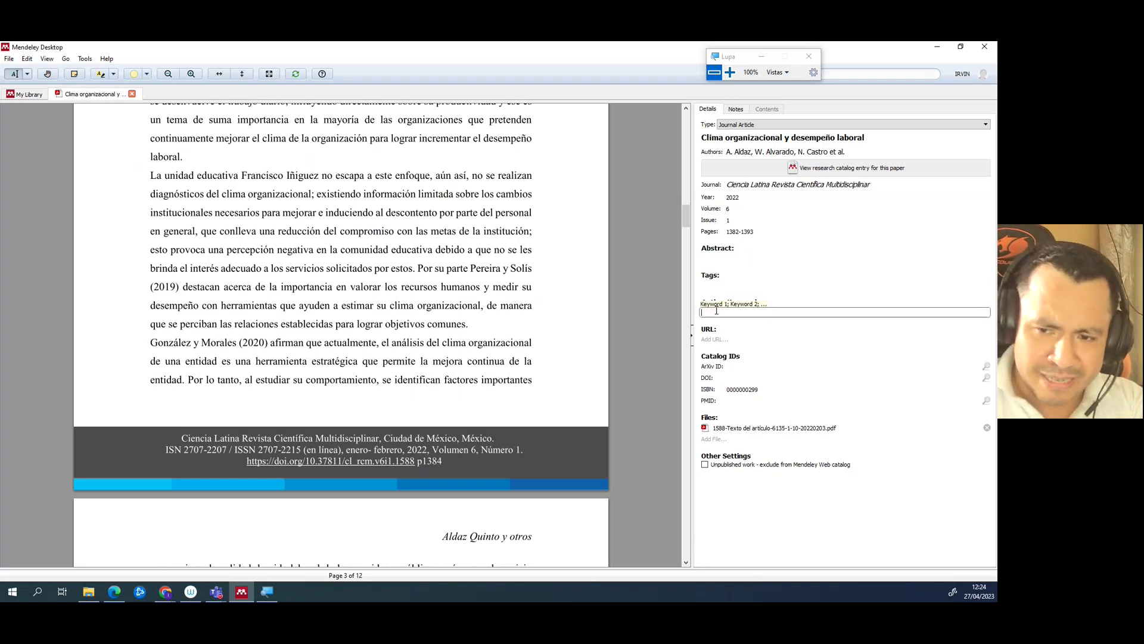
pyautogui.click(716, 339)
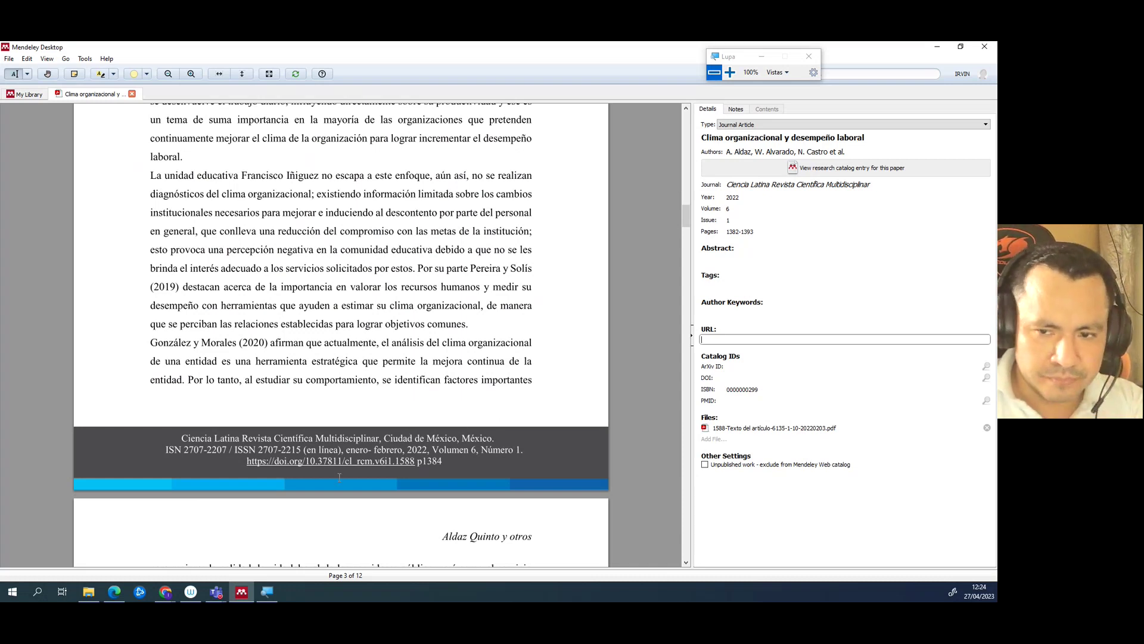
pyautogui.click(258, 468)
pyautogui.moveTo(258, 468); pyautogui.dragTo(416, 470)
pyautogui.hotkey('ctrl', 'c')
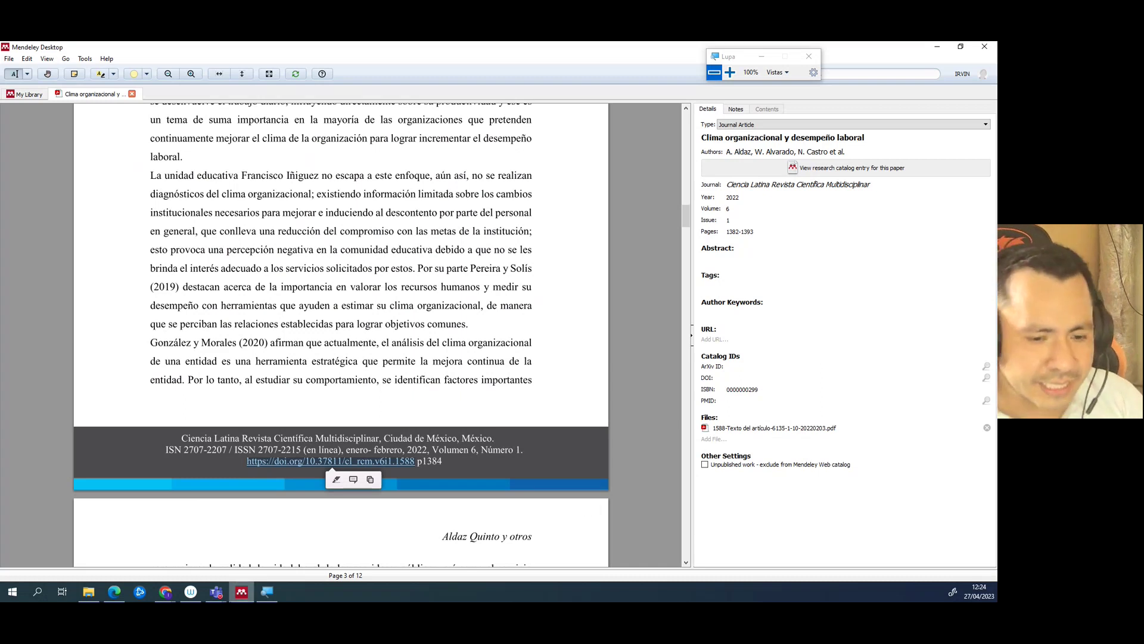
pyautogui.click(166, 594)
pyautogui.click(192, 542)
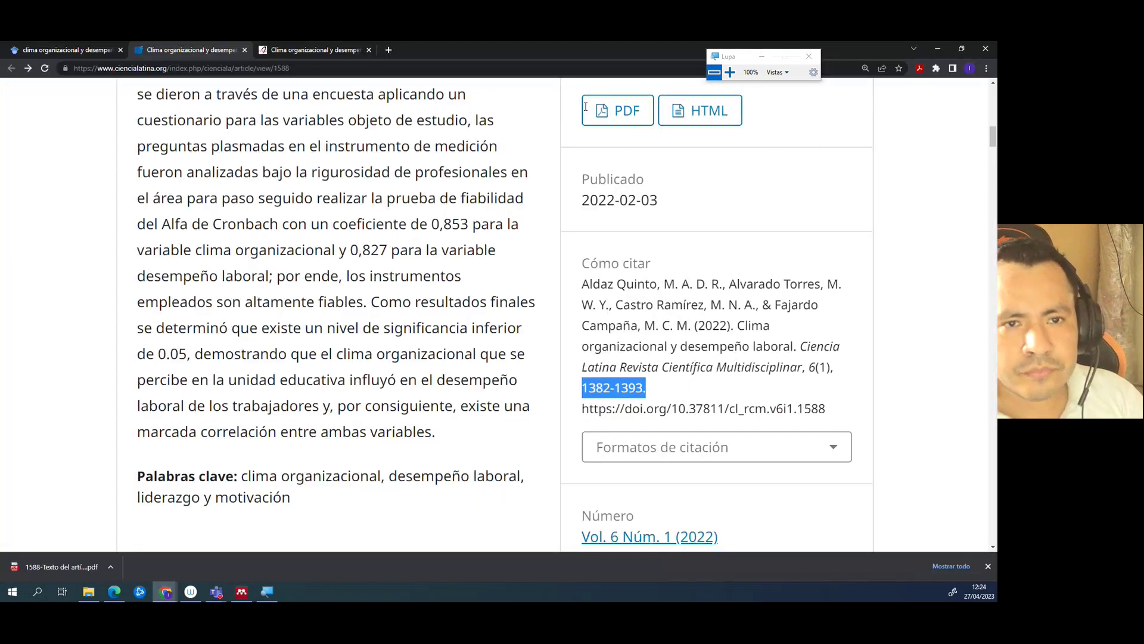
# - Open the copied DOI in a new Chrome tab to verify it leads to the article
pyautogui.click(389, 50)
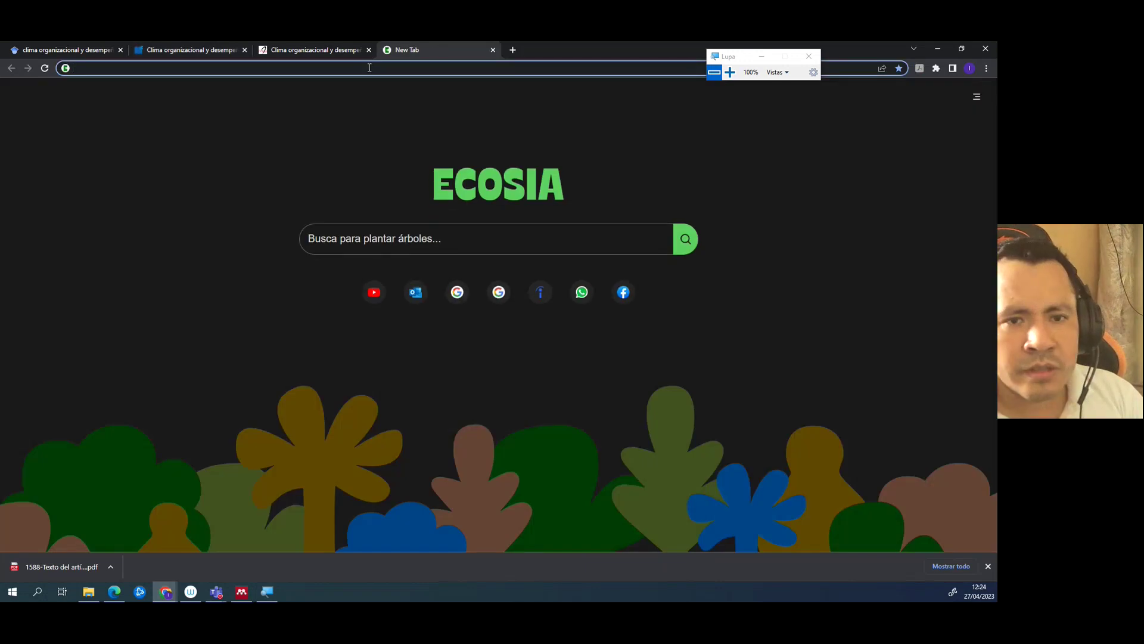
pyautogui.hotkey('ctrl', 'v')
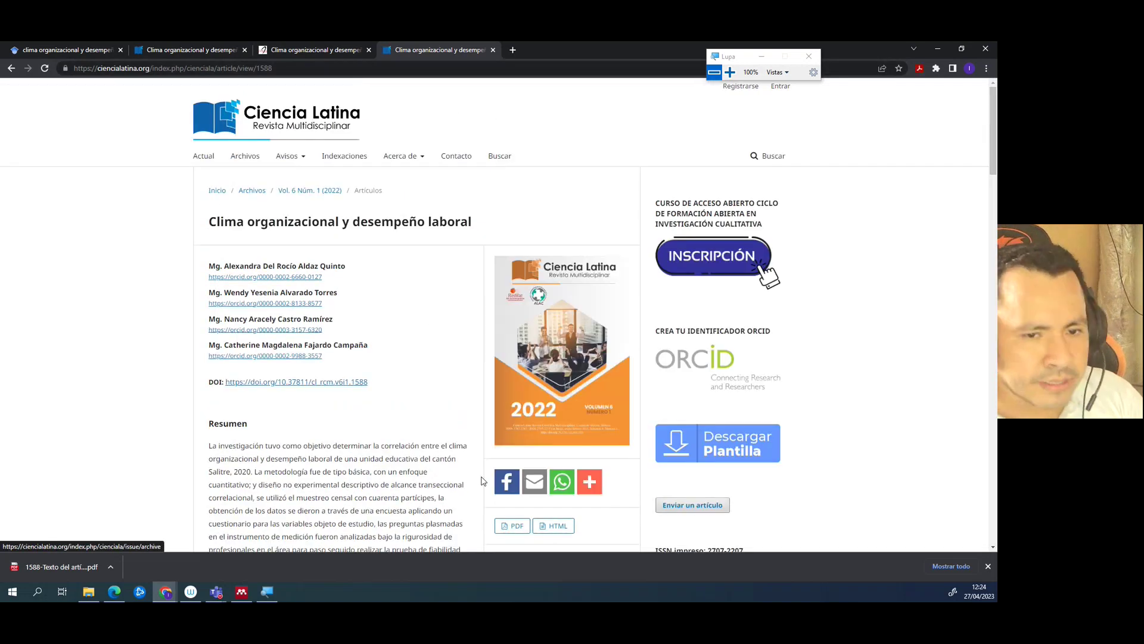
pyautogui.click(241, 592)
pyautogui.click(738, 366)
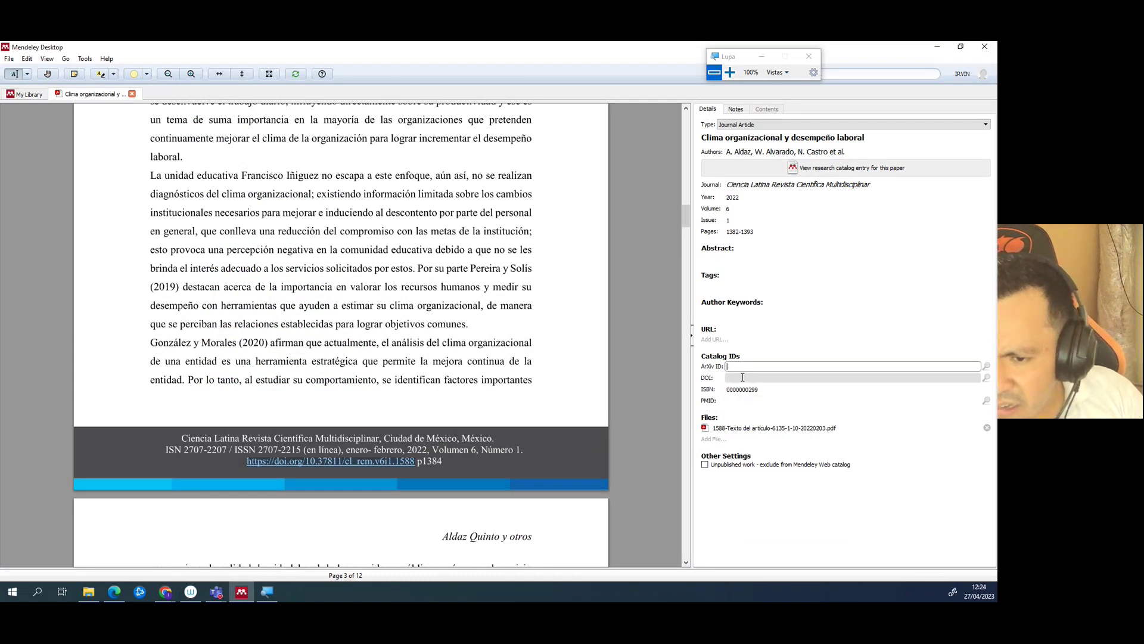
# - Paste the copied DOI into the article's DOI field
pyautogui.click(739, 378)
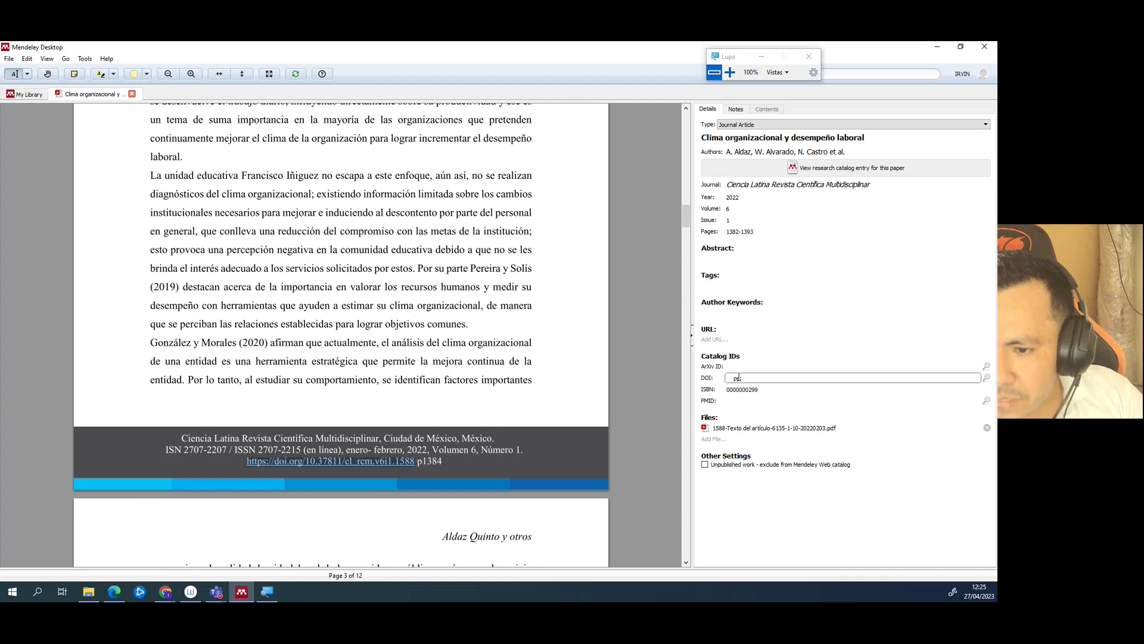
pyautogui.hotkey('ctrl', 'v')
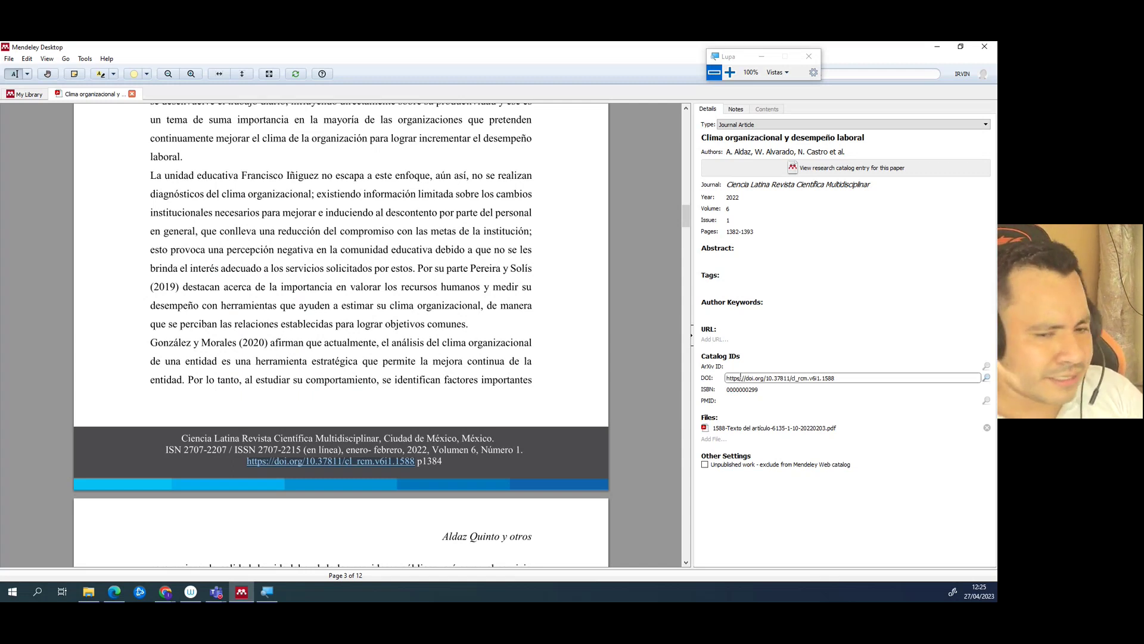
# - Copy the article page's web address from Chrome and paste it into Mendeley's URL field
pyautogui.click(241, 592)
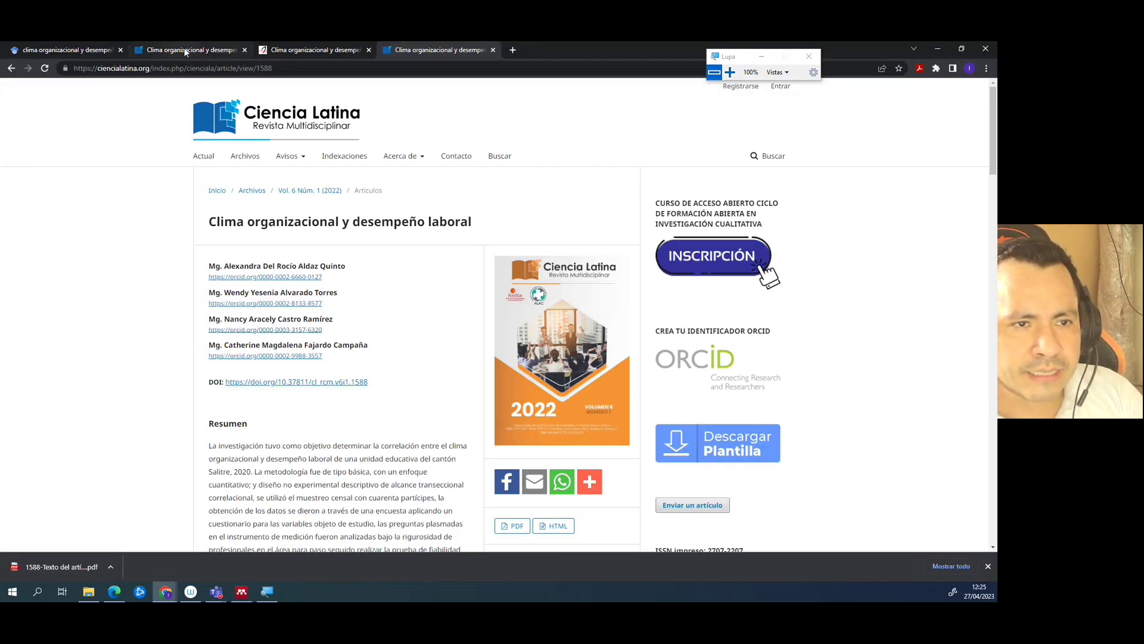
pyautogui.scroll(4, 265, 286)
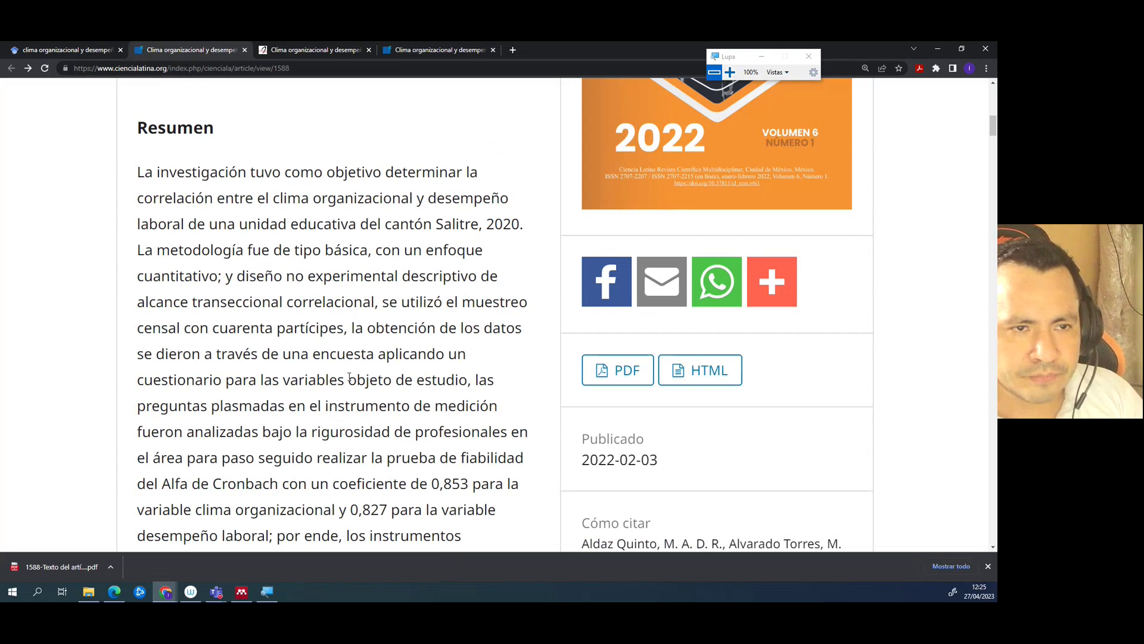
pyautogui.scroll(-3, 350, 376)
pyautogui.scroll(10, 349, 375)
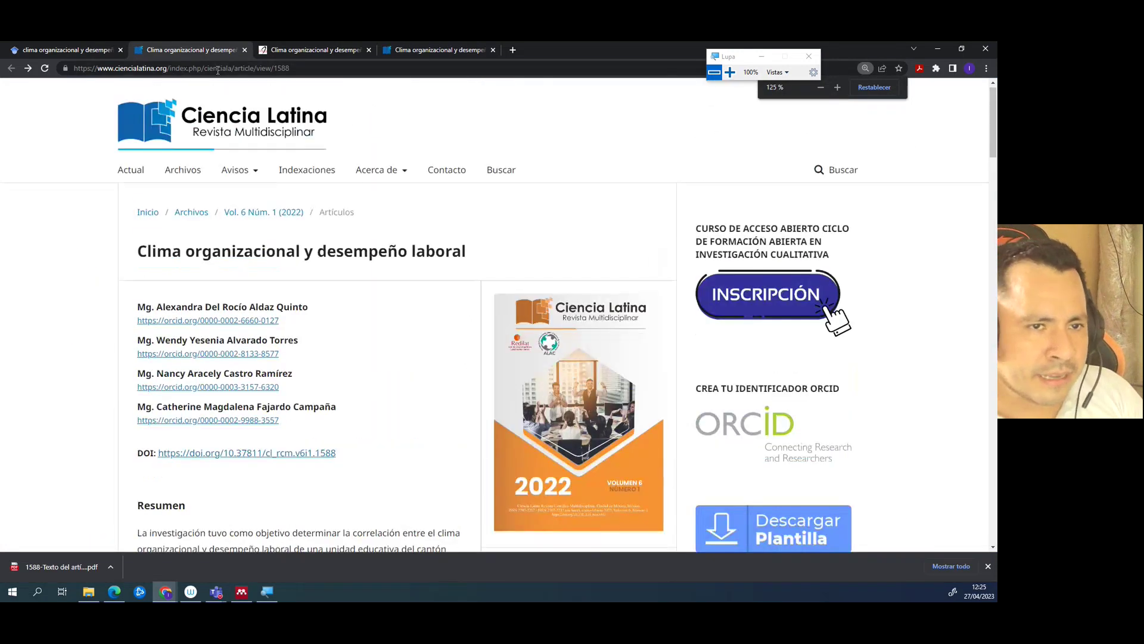
pyautogui.click(218, 70)
pyautogui.hotkey('ctrl', 'c')
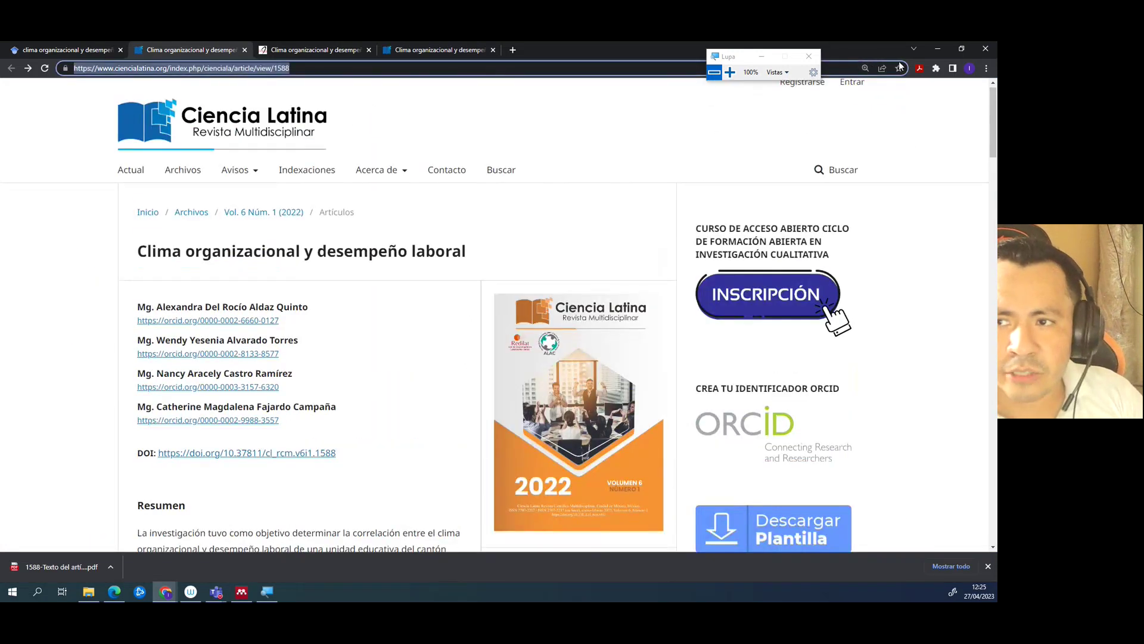
pyautogui.click(937, 49)
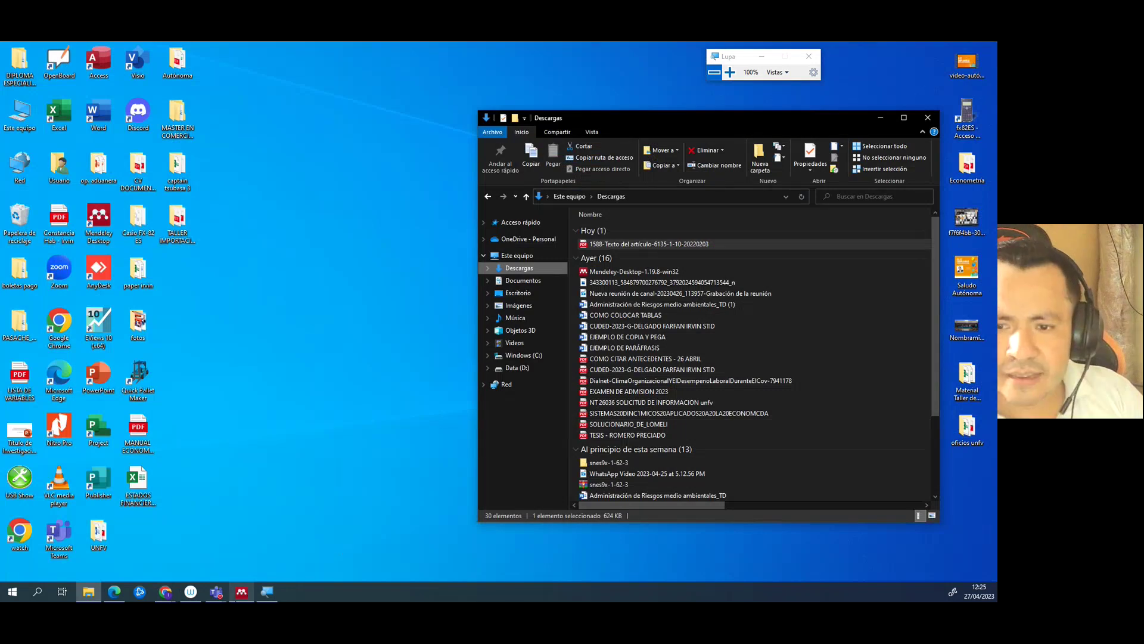
pyautogui.click(241, 592)
pyautogui.click(720, 339)
pyautogui.hotkey('ctrl', 'v')
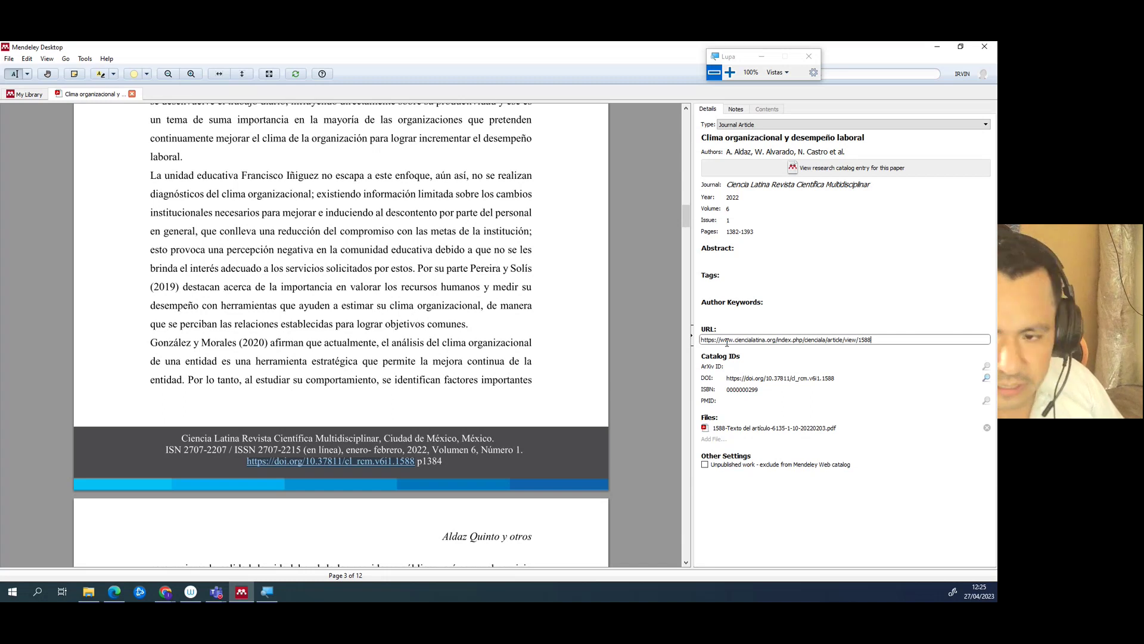
pyautogui.moveTo(878, 339); pyautogui.dragTo(658, 346)
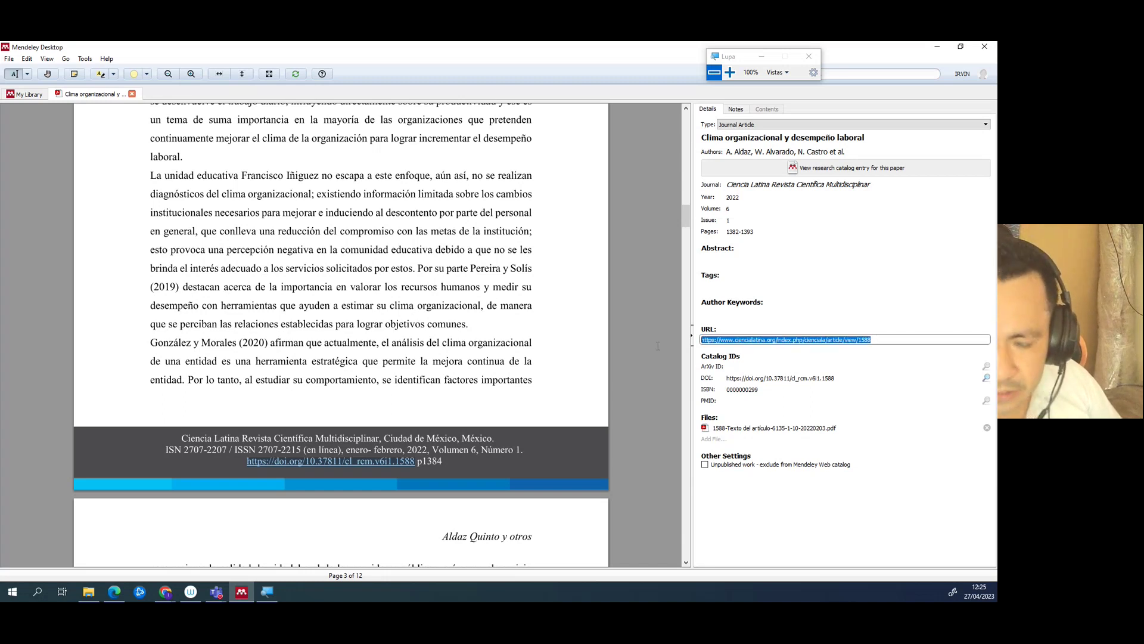
pyautogui.press('BackSpace')
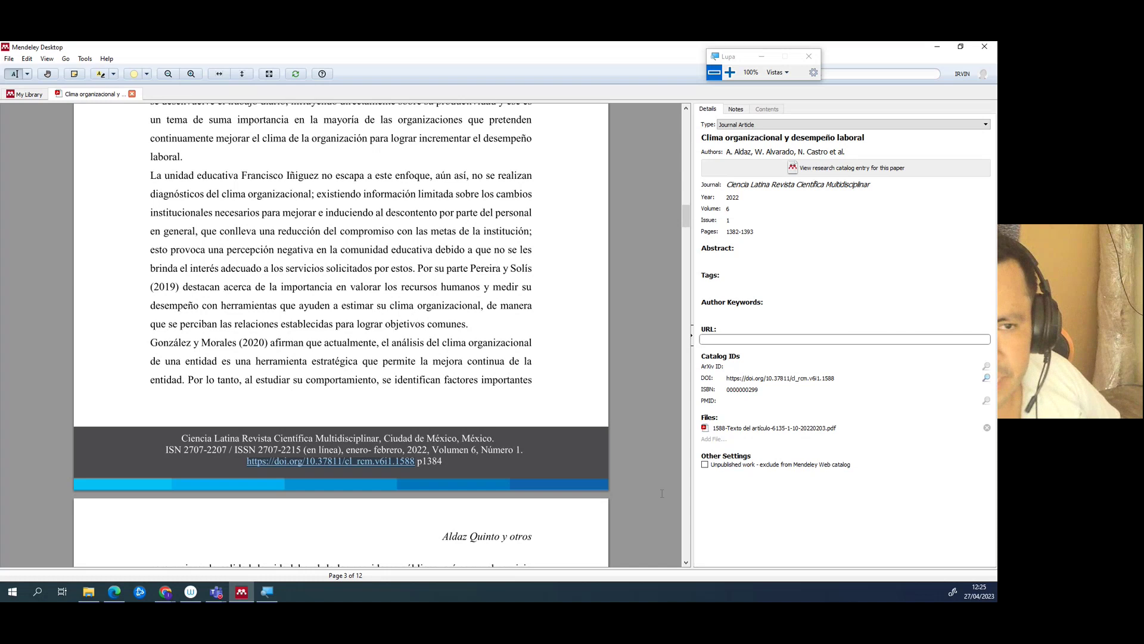
pyautogui.click(36, 596)
# - Start a blank Word document with the headings 'REALIDAD PROBLEMÁTICA' and 'ERGERG'
pyautogui.write('word')
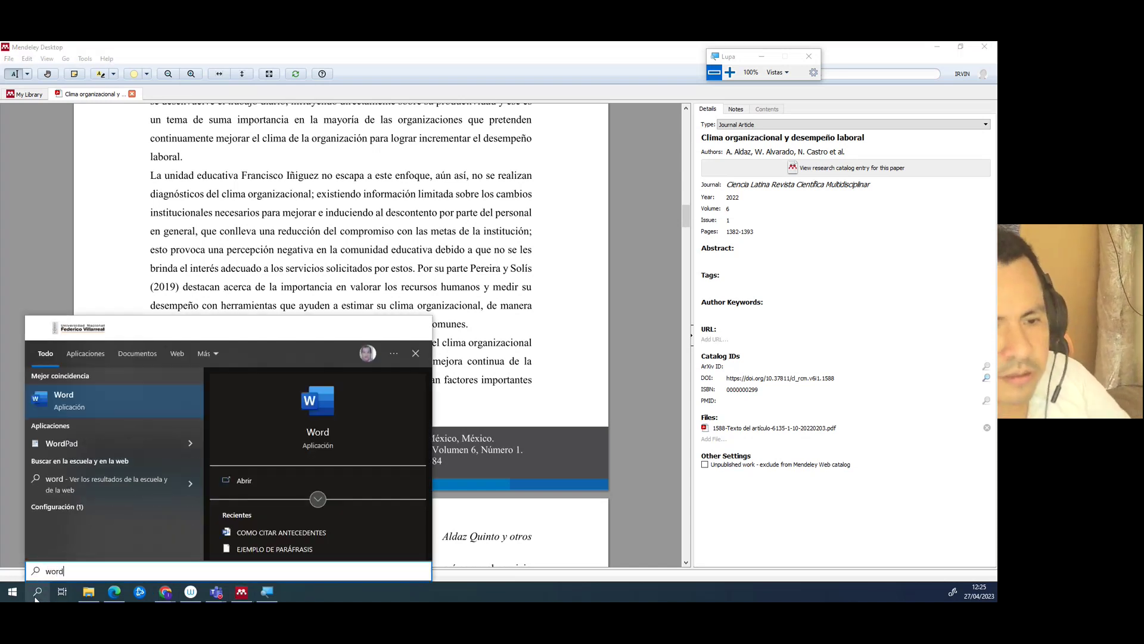
pyautogui.press('Return')
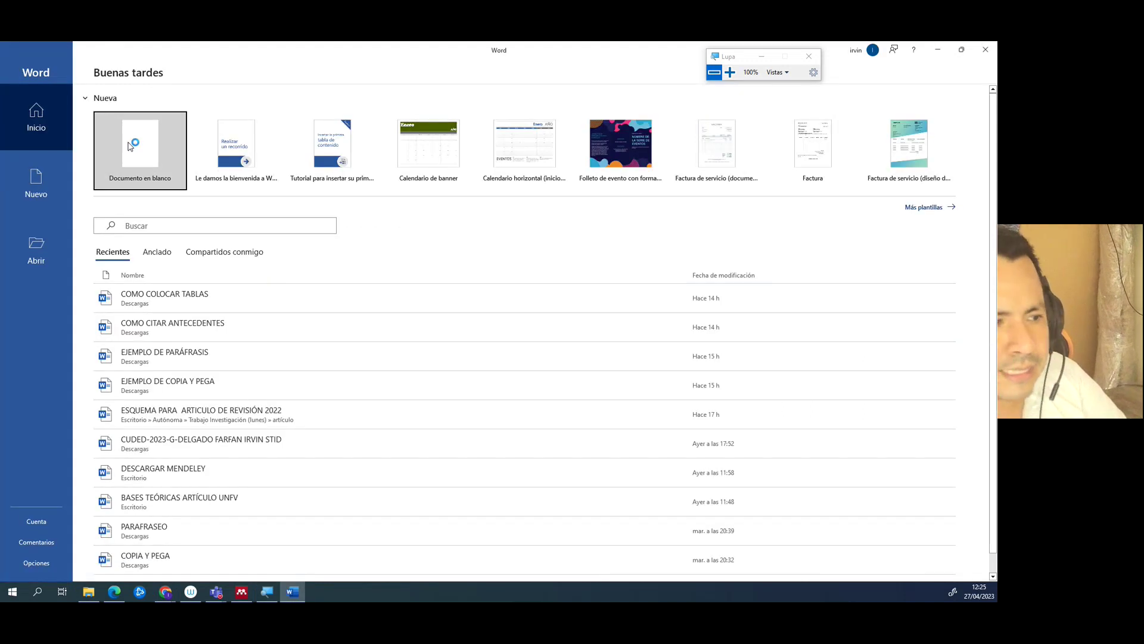
pyautogui.click(133, 145)
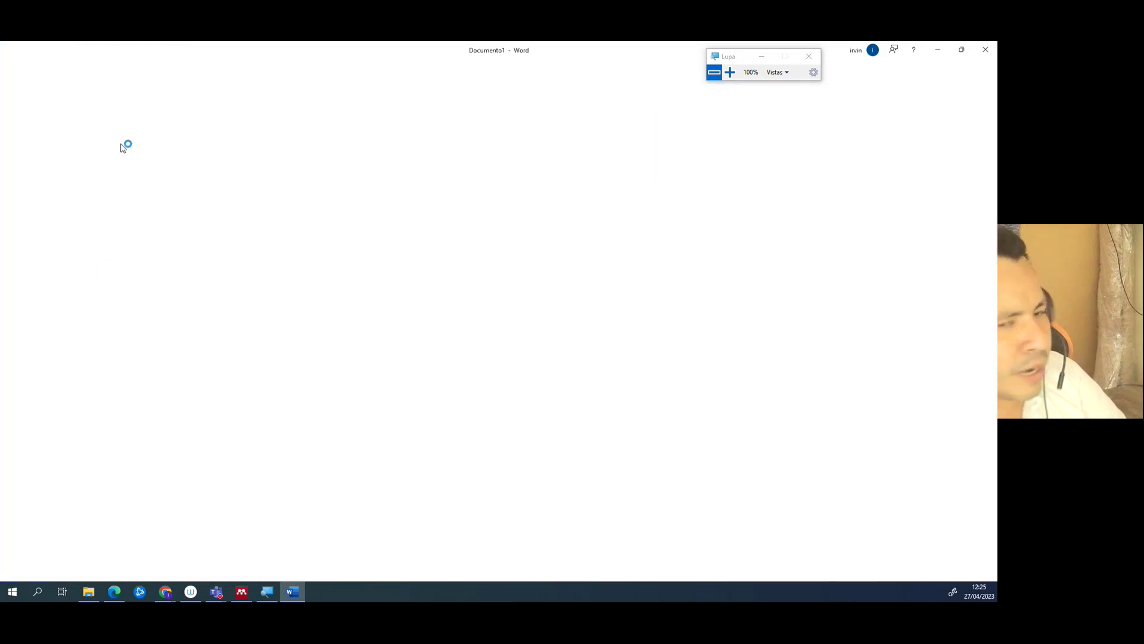
pyautogui.write('RE')
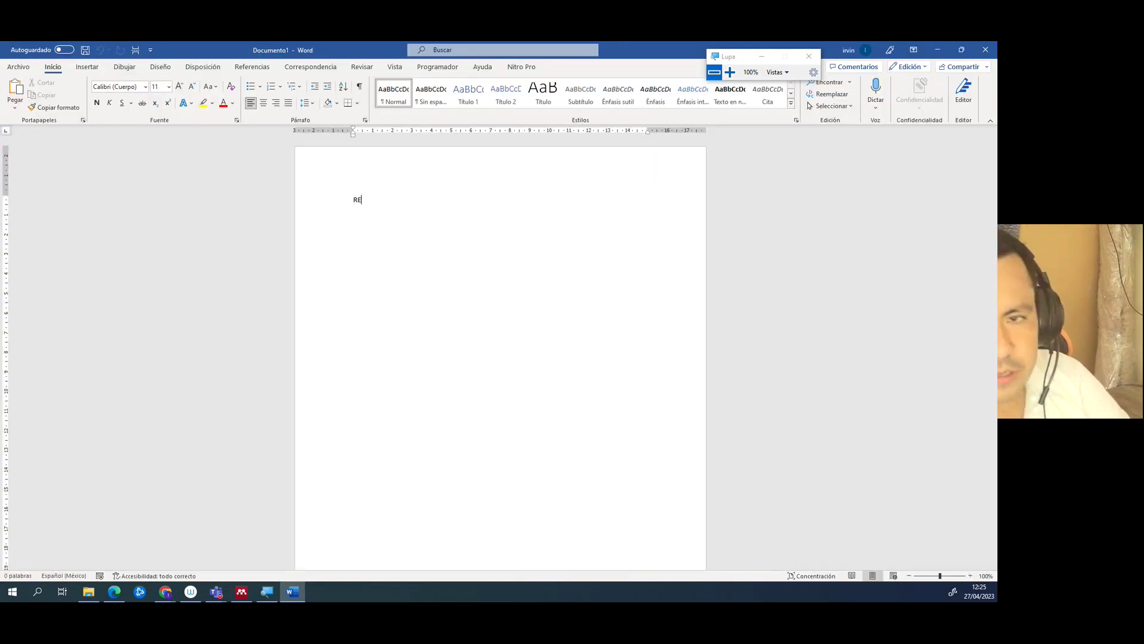
pyautogui.write('ALIDAD PROBLEMÁTICA')
pyautogui.press('Return')
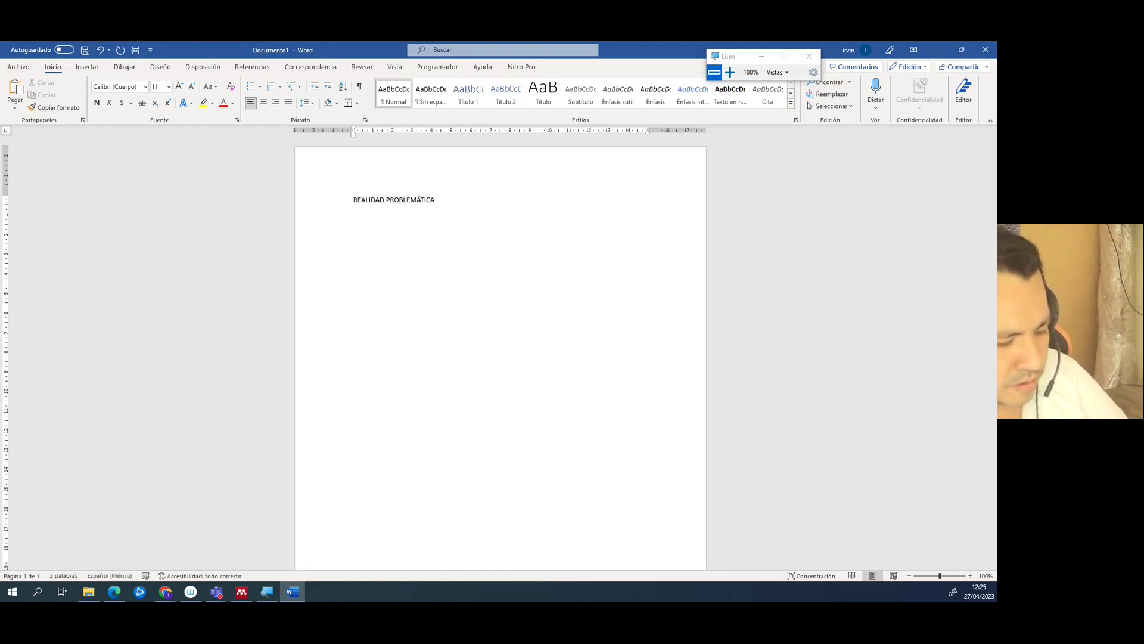
pyautogui.press('Return')
pyautogui.write('ERGERG')
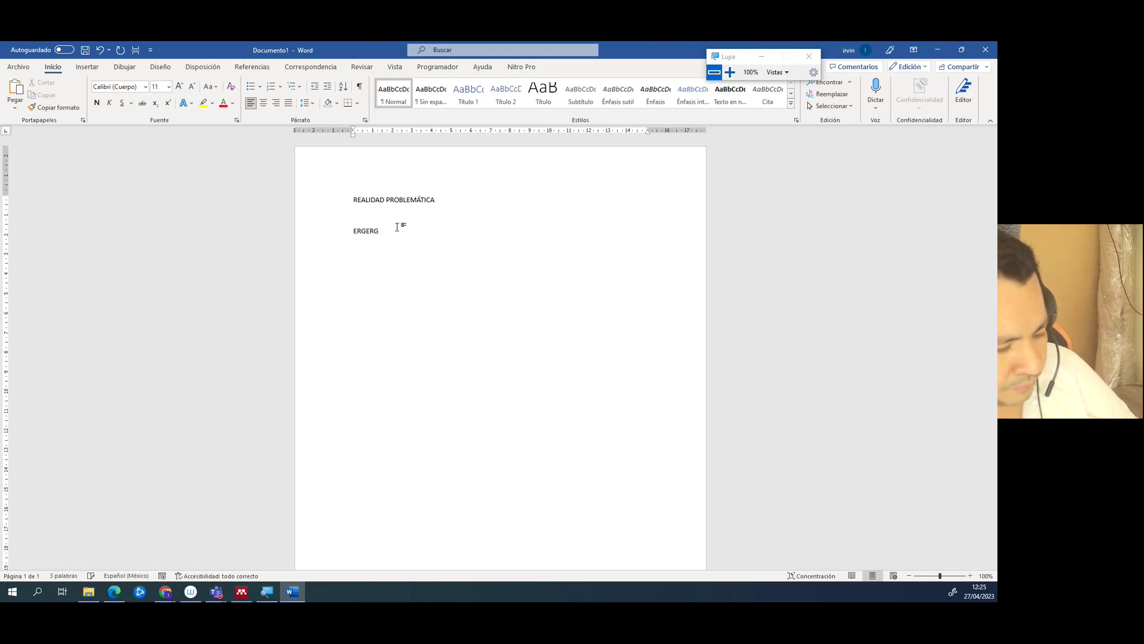
# - Format all the text as Arial 12, justified, with adjusted line spacing
pyautogui.hotkey('ctrl', 'e')
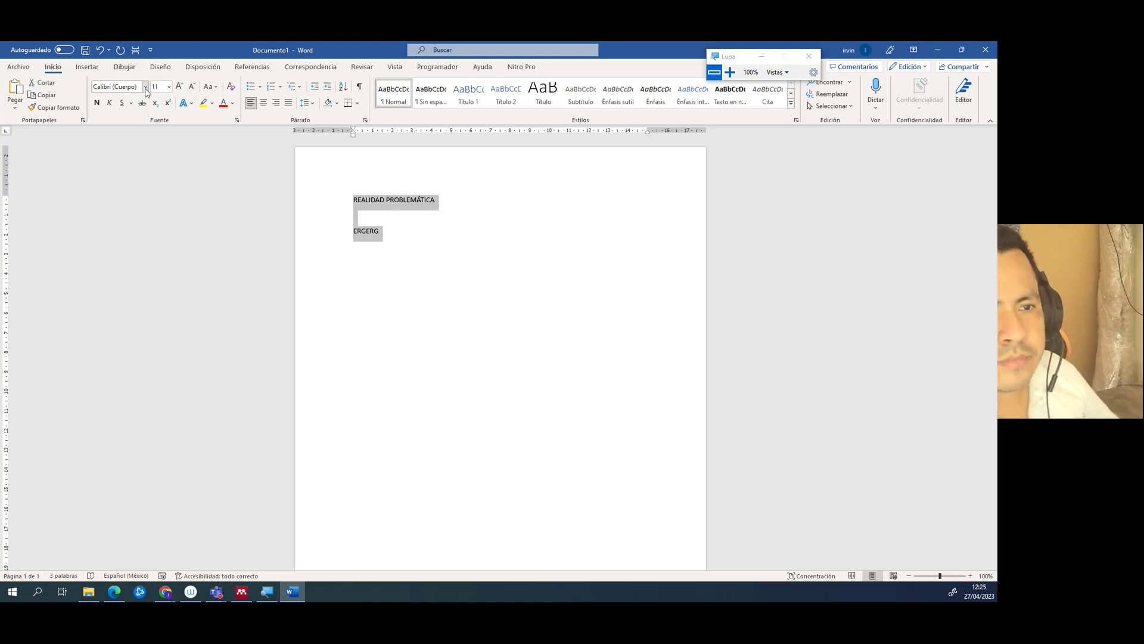
pyautogui.click(146, 87)
pyautogui.click(119, 159)
pyautogui.click(180, 87)
pyautogui.click(288, 104)
pyautogui.click(314, 104)
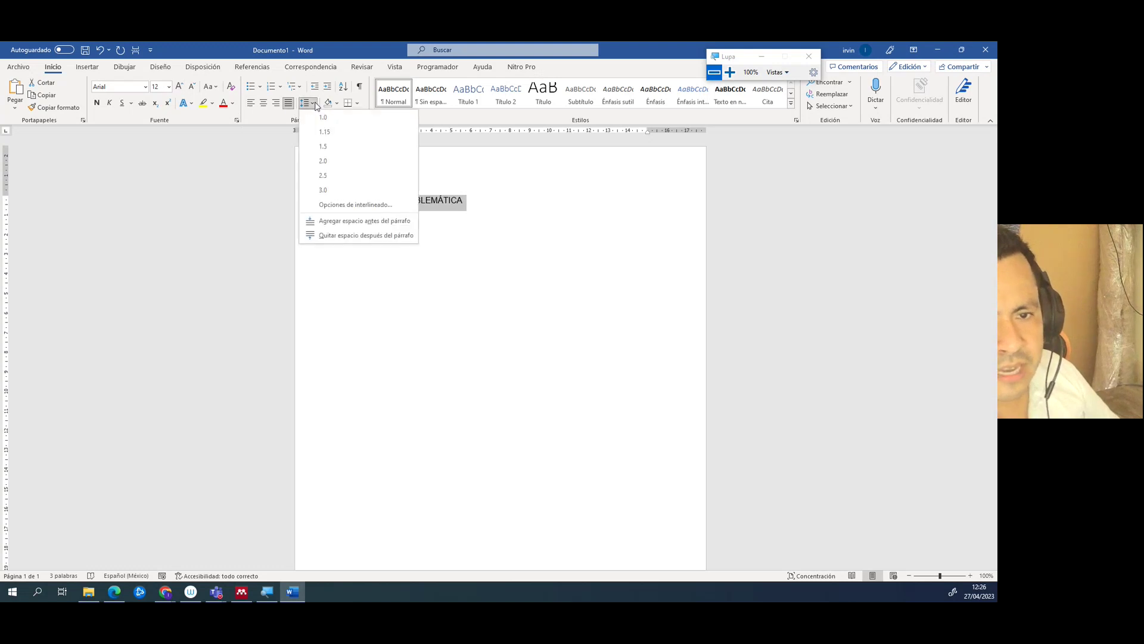
pyautogui.click(320, 167)
pyautogui.click(376, 232)
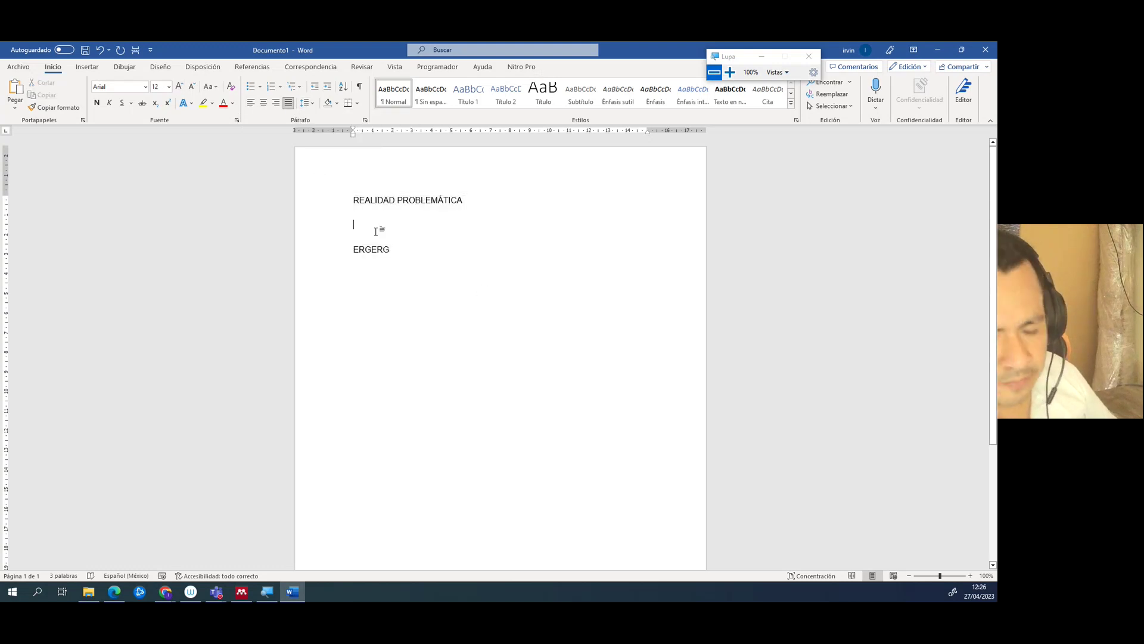
# - Add the heading 'REFERENCIAS BIBLIOGRÁFICAS' below ERGERG and return to the line under the first heading
pyautogui.keyDown('ctrl'); pyautogui.scroll(9, 376, 232); pyautogui.keyUp('ctrl')
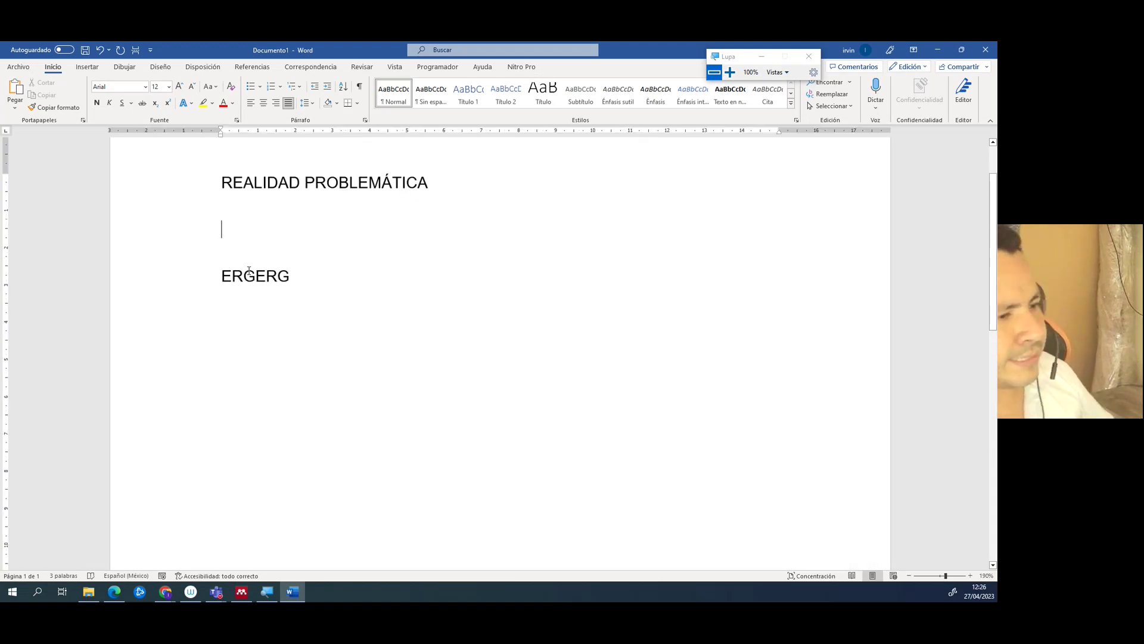
pyautogui.click(331, 283)
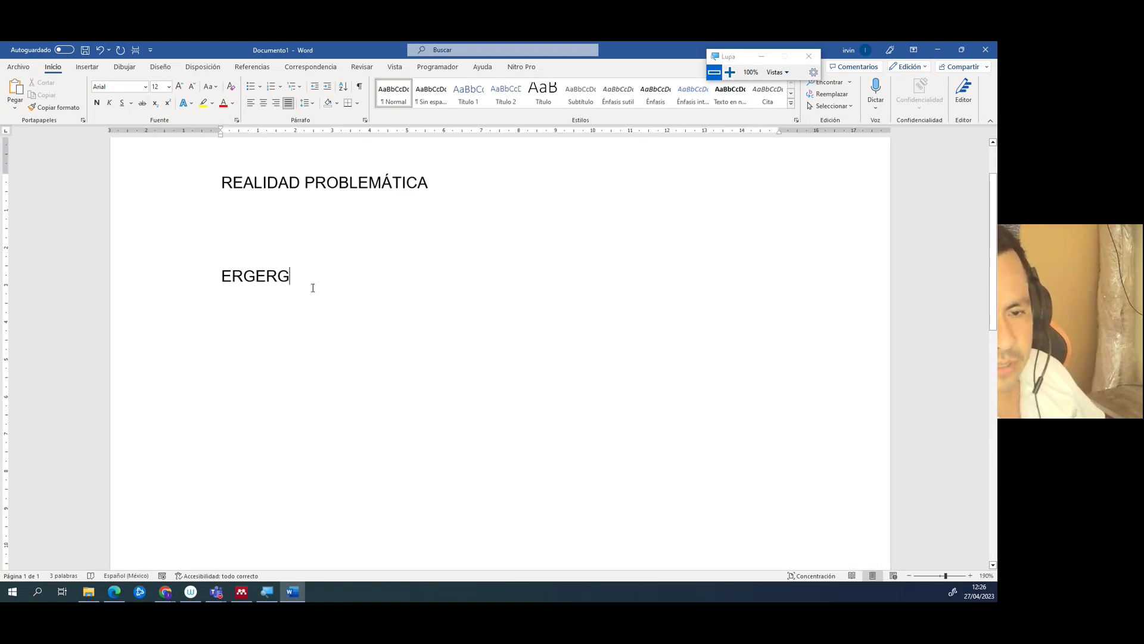
pyautogui.press('Return')
pyautogui.press('Return')
pyautogui.press('Return')
pyautogui.write('REFEREBCIAS')
pyautogui.press('BackSpace')
pyautogui.press('BackSpace')
pyautogui.press('BackSpace')
pyautogui.press('BackSpace')
pyautogui.press('BackSpace')
pyautogui.press('BackSpace')
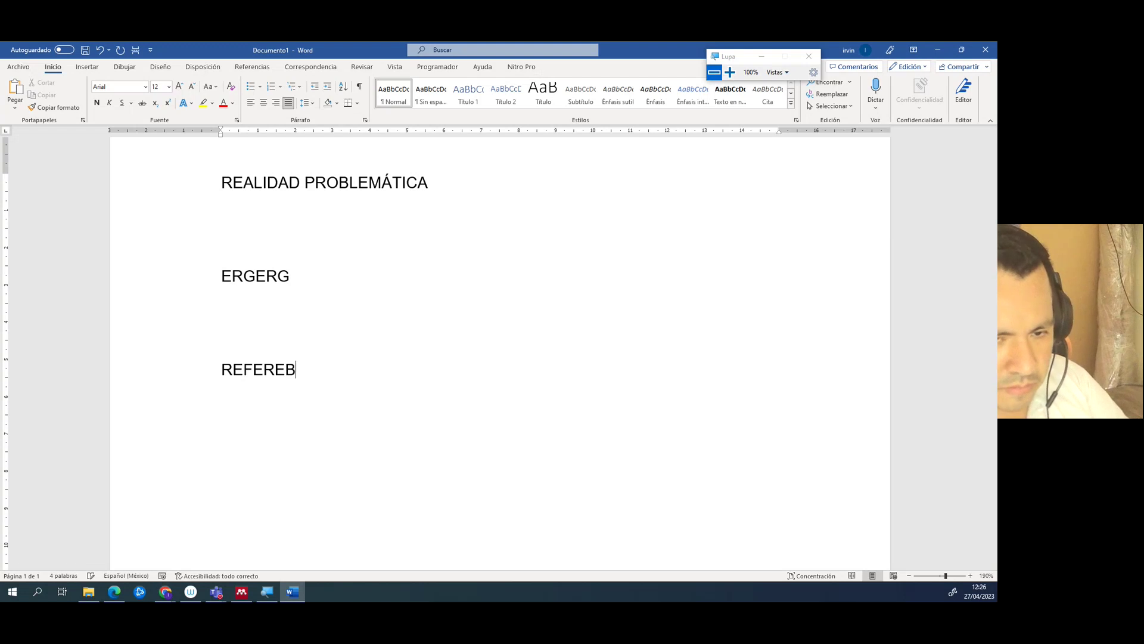
pyautogui.write('NCIAS ')
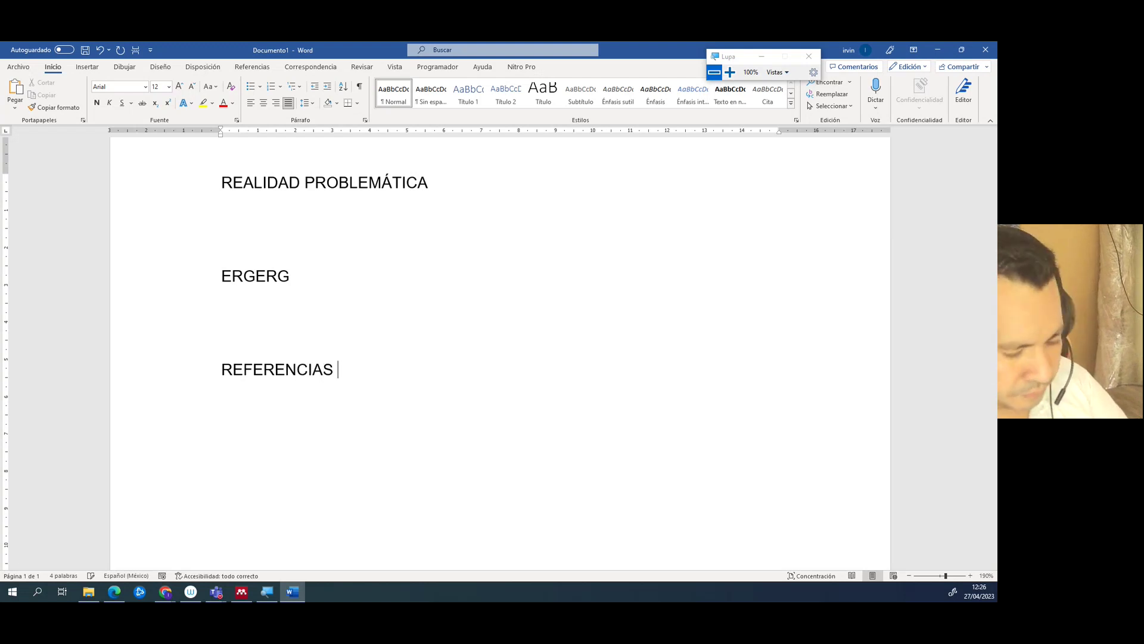
pyautogui.write('BIBLIOGRÁFICAS')
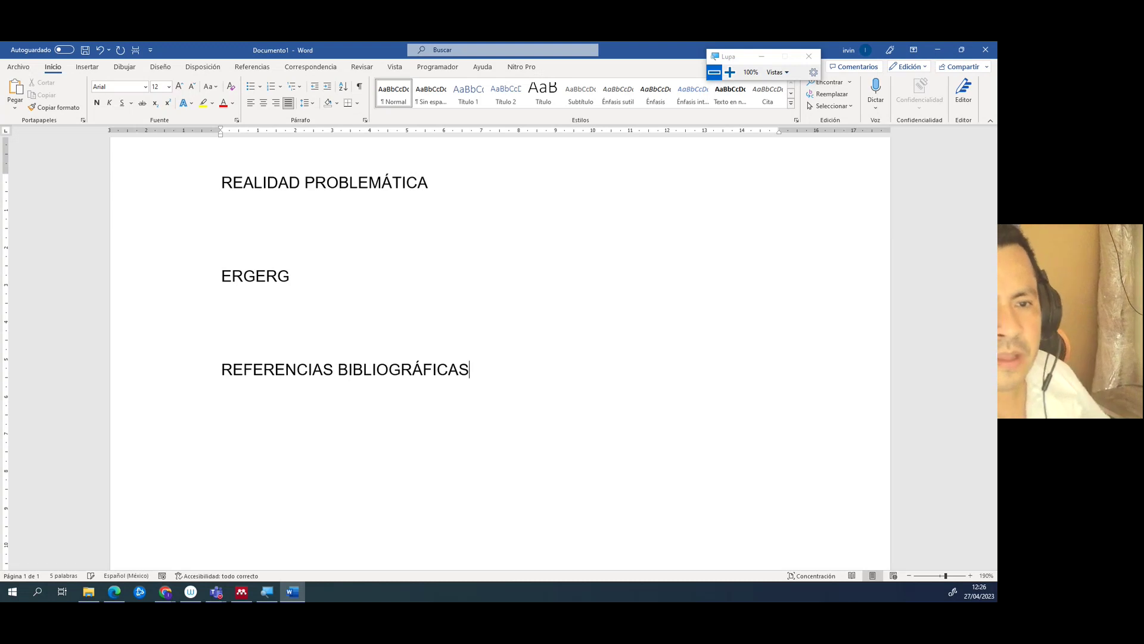
pyautogui.click(244, 182)
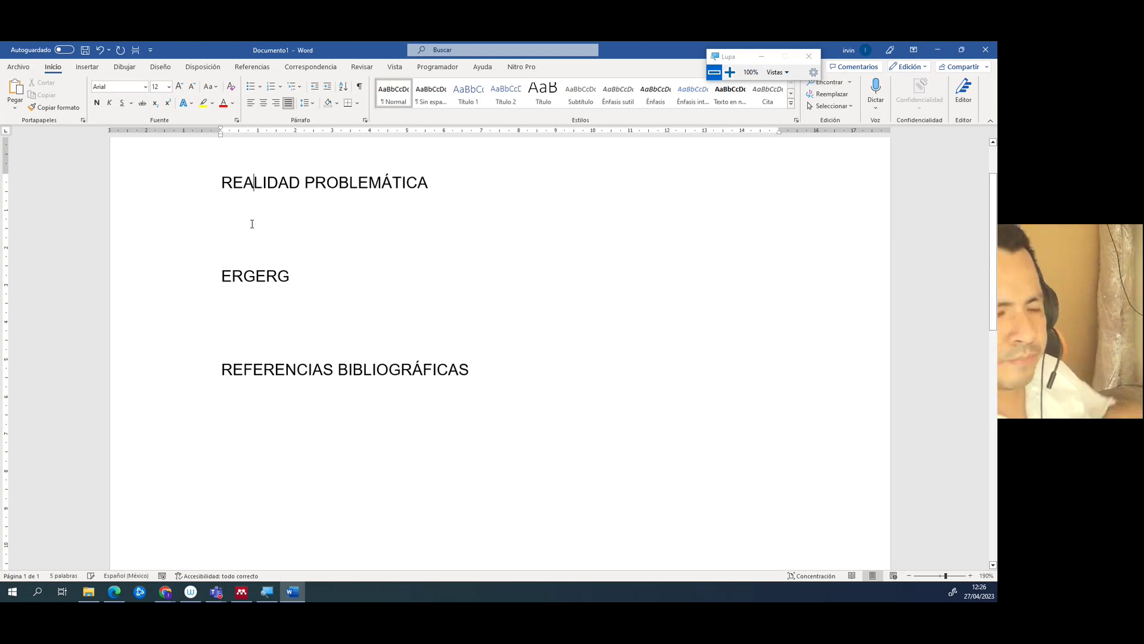
pyautogui.click(248, 222)
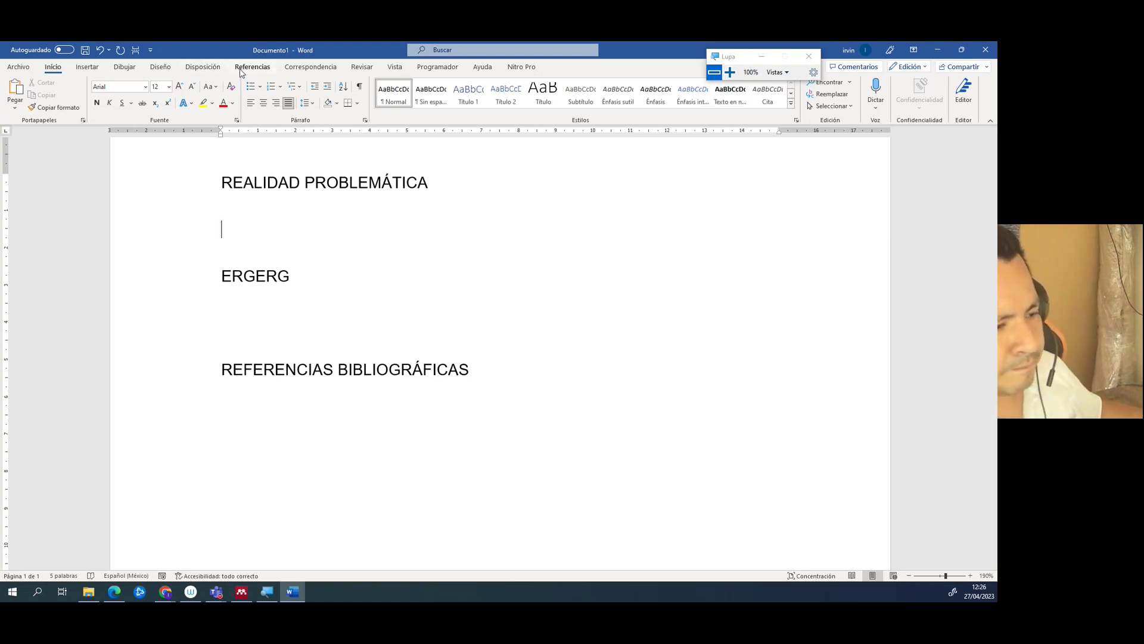
# - Start a Mendeley citation from Word's Referencias tab and switch to the Mendeley library
pyautogui.click(242, 74)
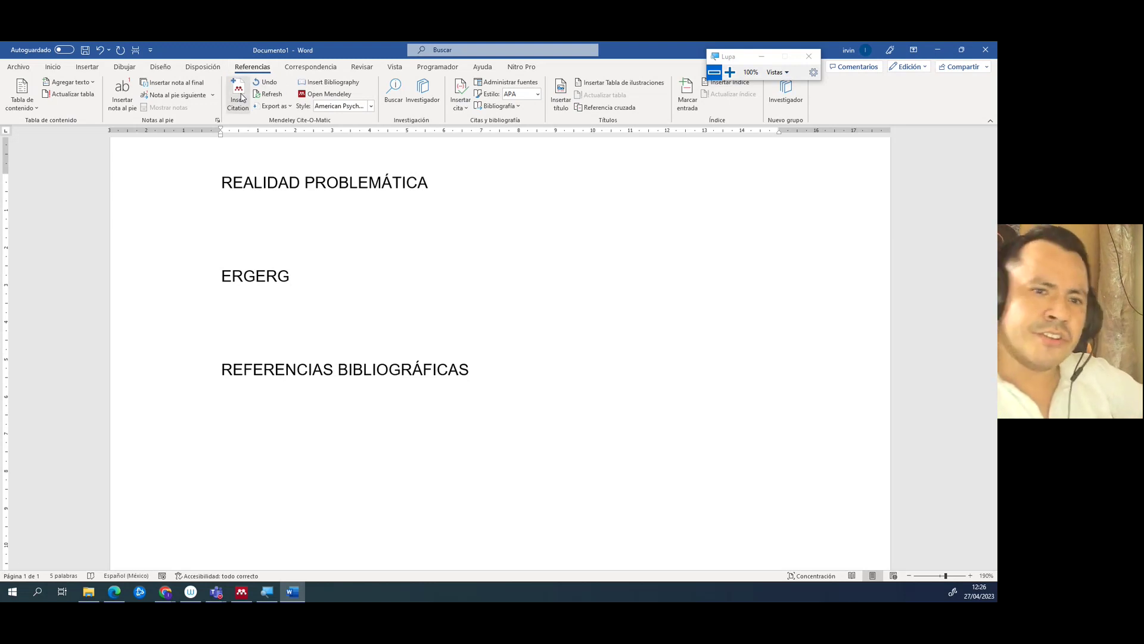
pyautogui.click(244, 89)
pyautogui.moveTo(377, 252); pyautogui.dragTo(332, 228)
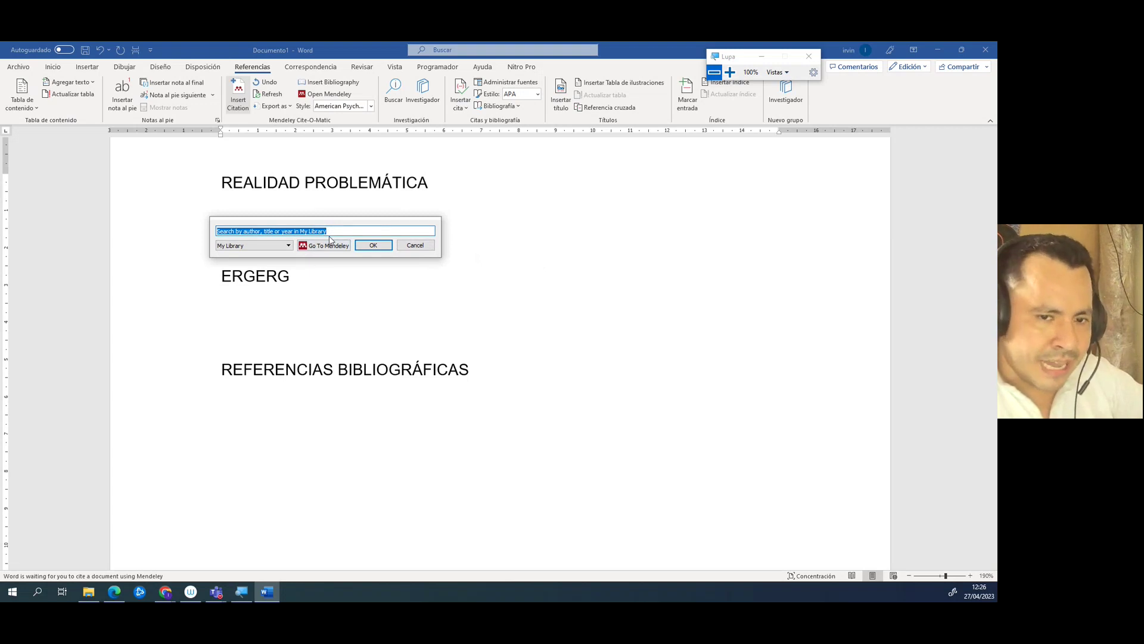
pyautogui.click(321, 251)
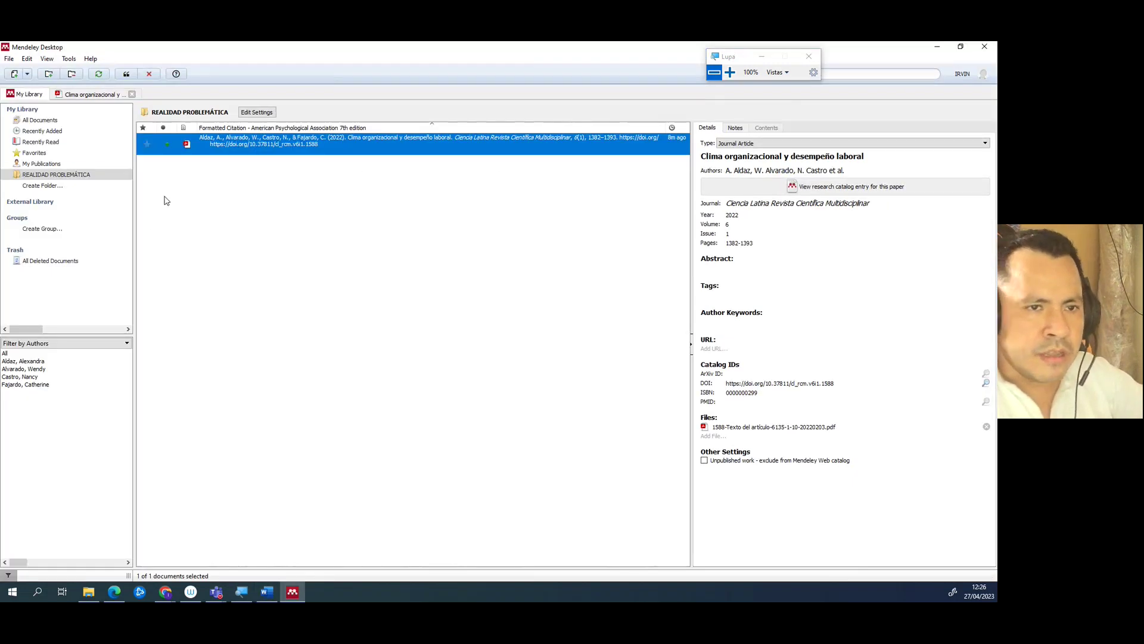
# - Cancel the pending citation request, view the article's PDF in Mendeley, then return to Word
pyautogui.click(153, 75)
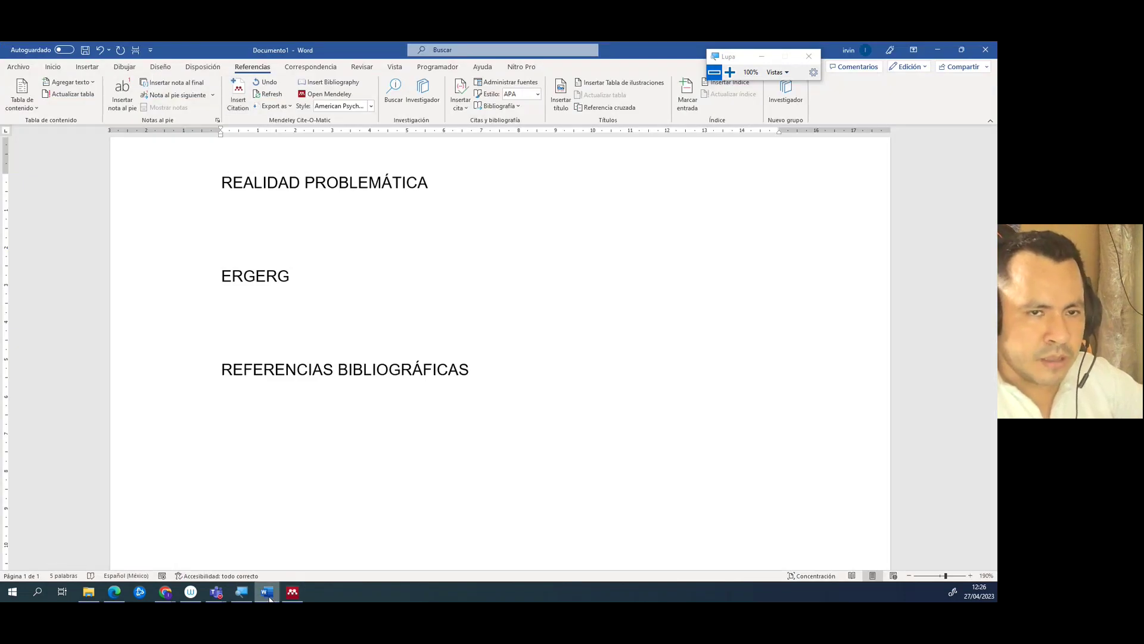
pyautogui.click(292, 591)
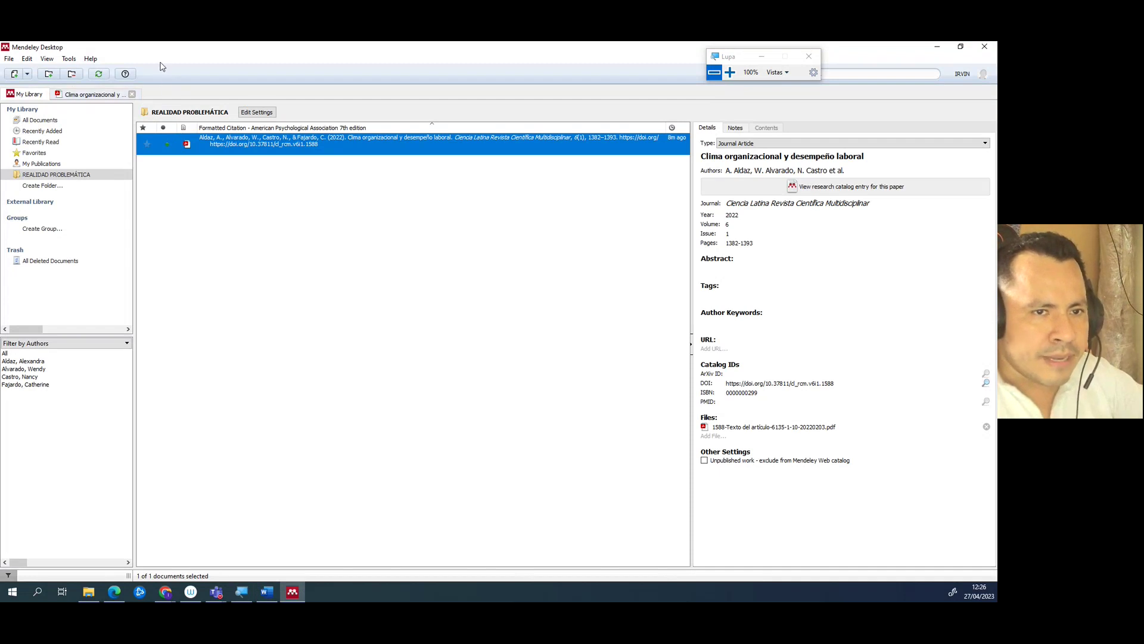
pyautogui.click(90, 95)
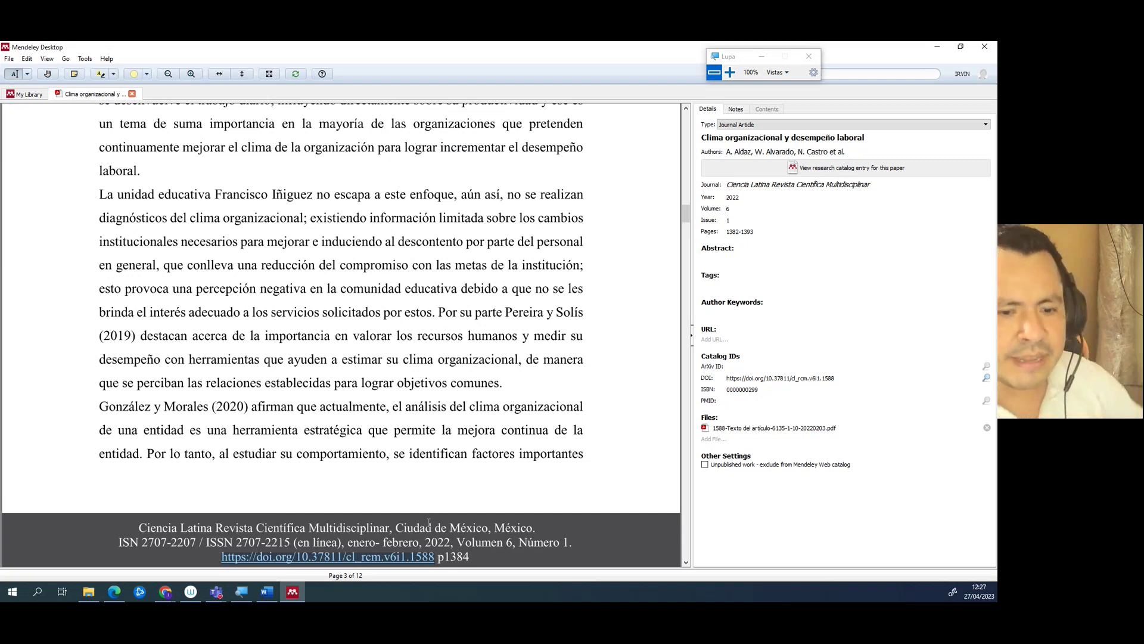
pyautogui.click(266, 592)
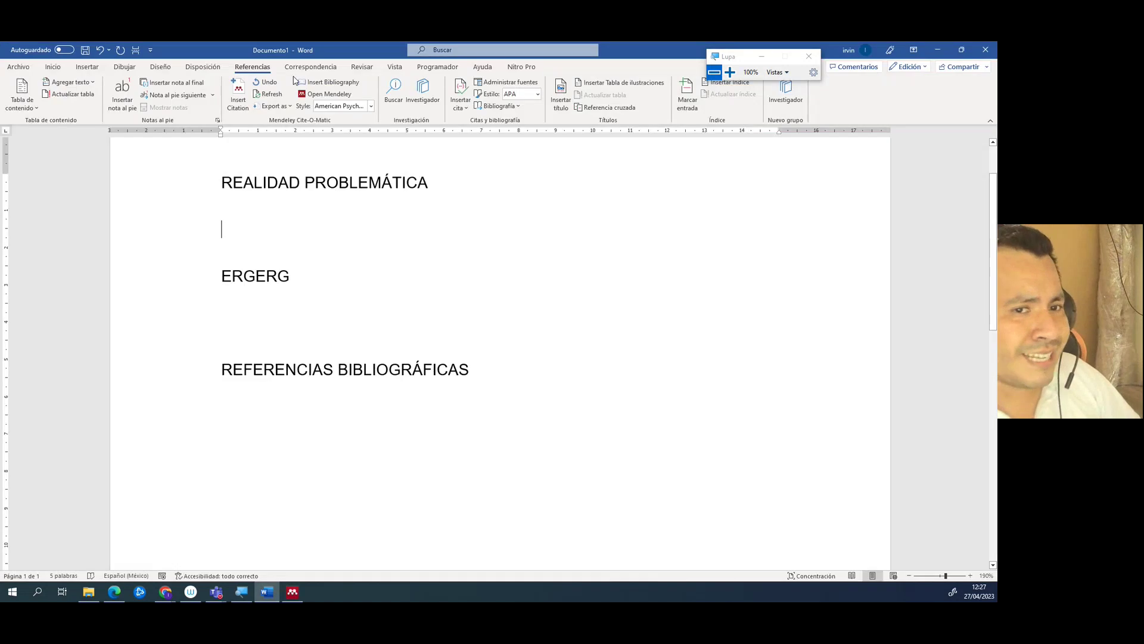
# - Insert a new citation in Word and go to the Mendeley library to choose its reference
pyautogui.click(237, 112)
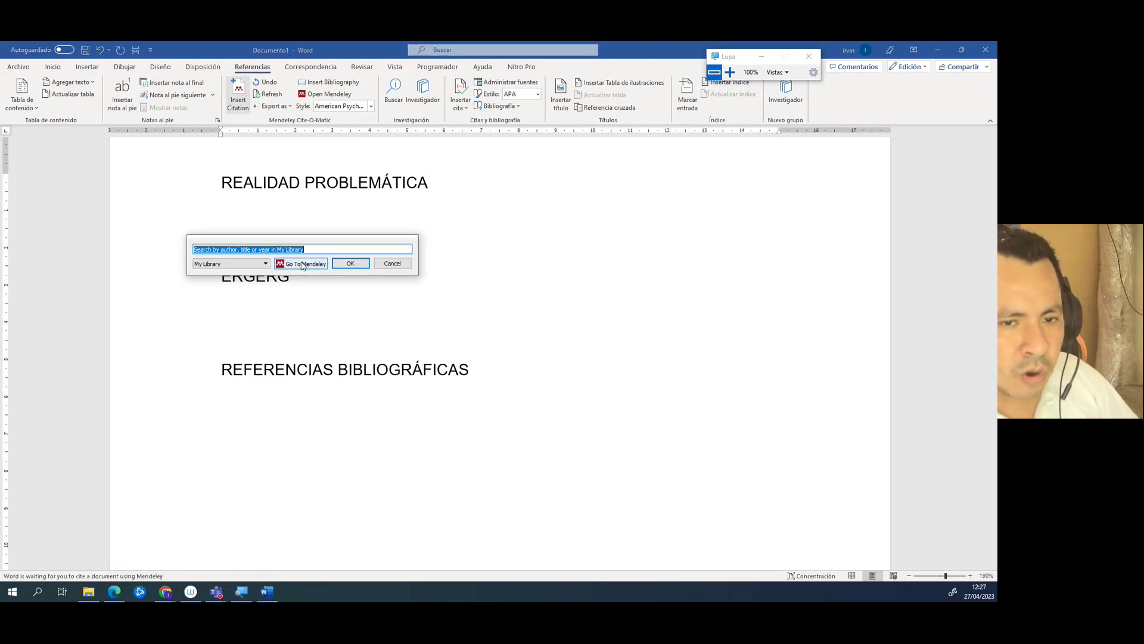
pyautogui.click(303, 273)
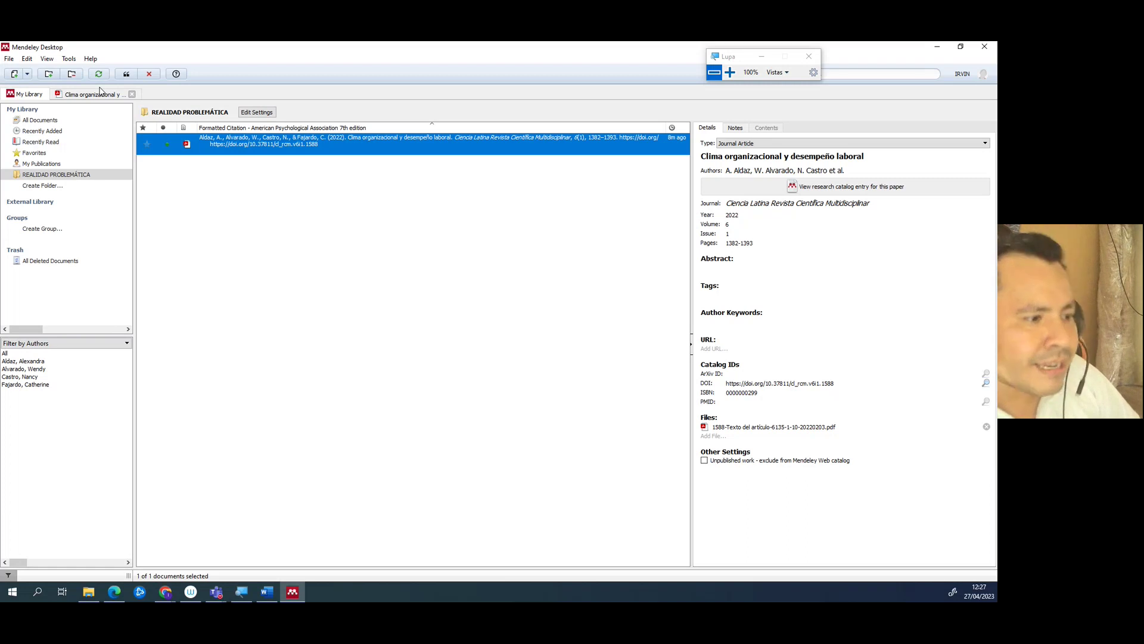
# - Open the Clima organizacional article's PDF and send it to Word as the (Aldaz et al., 2022) citation
pyautogui.click(96, 95)
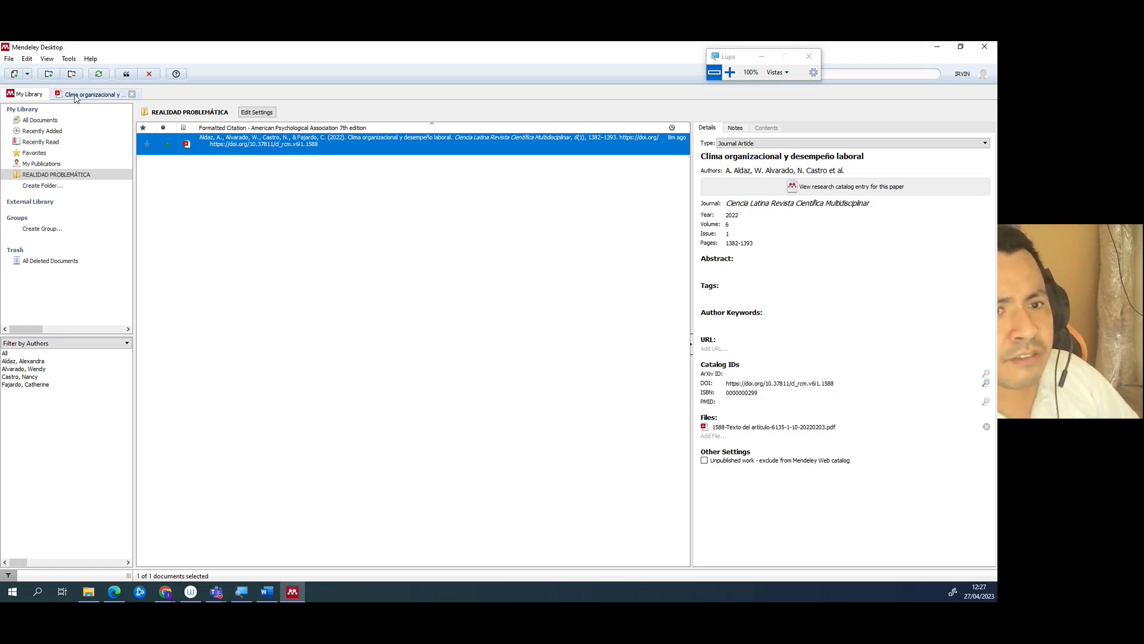
pyautogui.scroll(5, 227, 324)
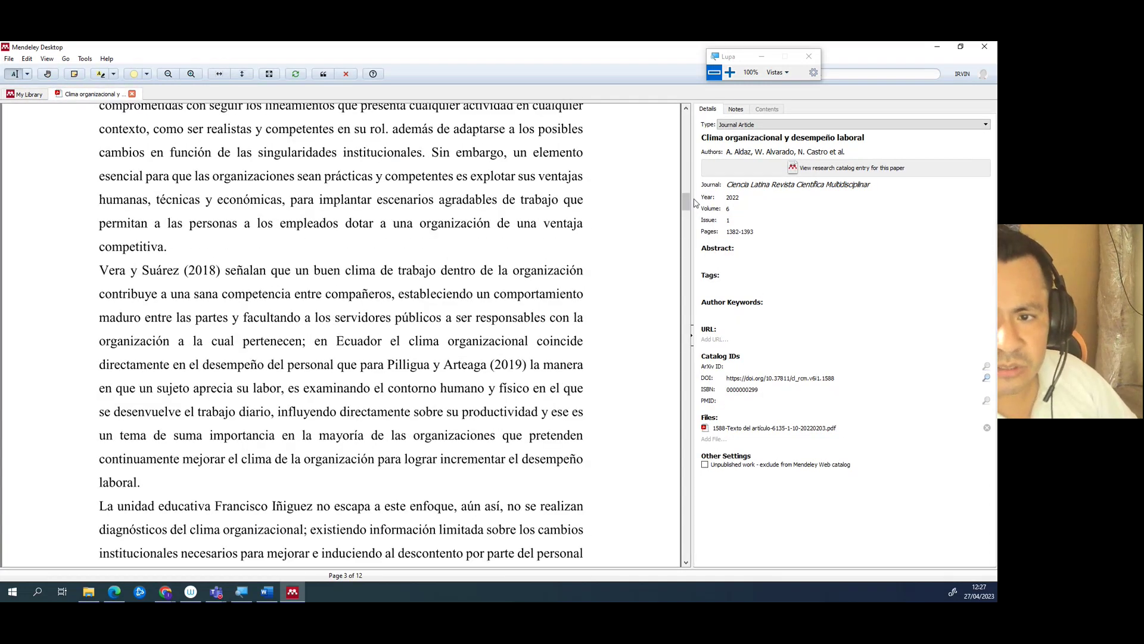
pyautogui.moveTo(685, 204); pyautogui.dragTo(701, 119)
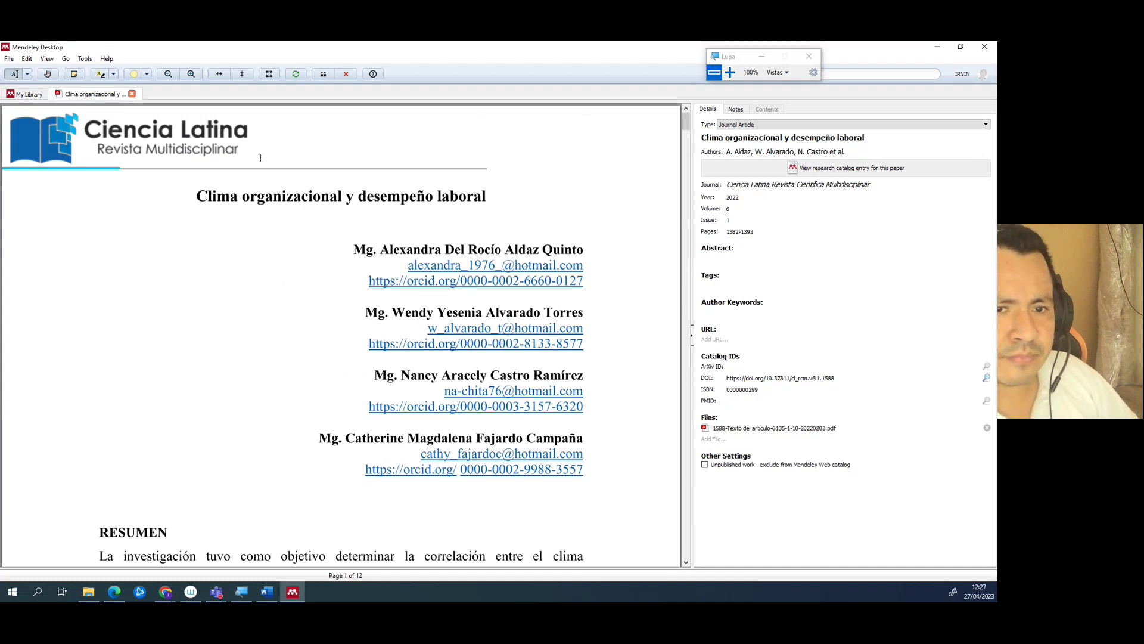
pyautogui.click(324, 75)
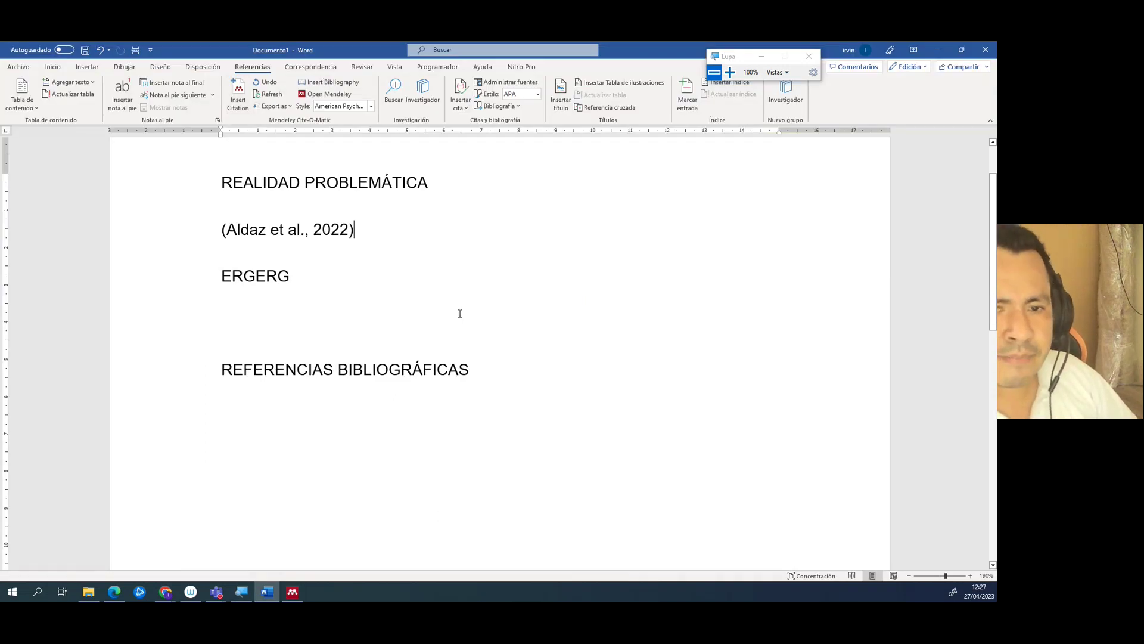
pyautogui.click(381, 233)
pyautogui.scroll(13, 485, 278)
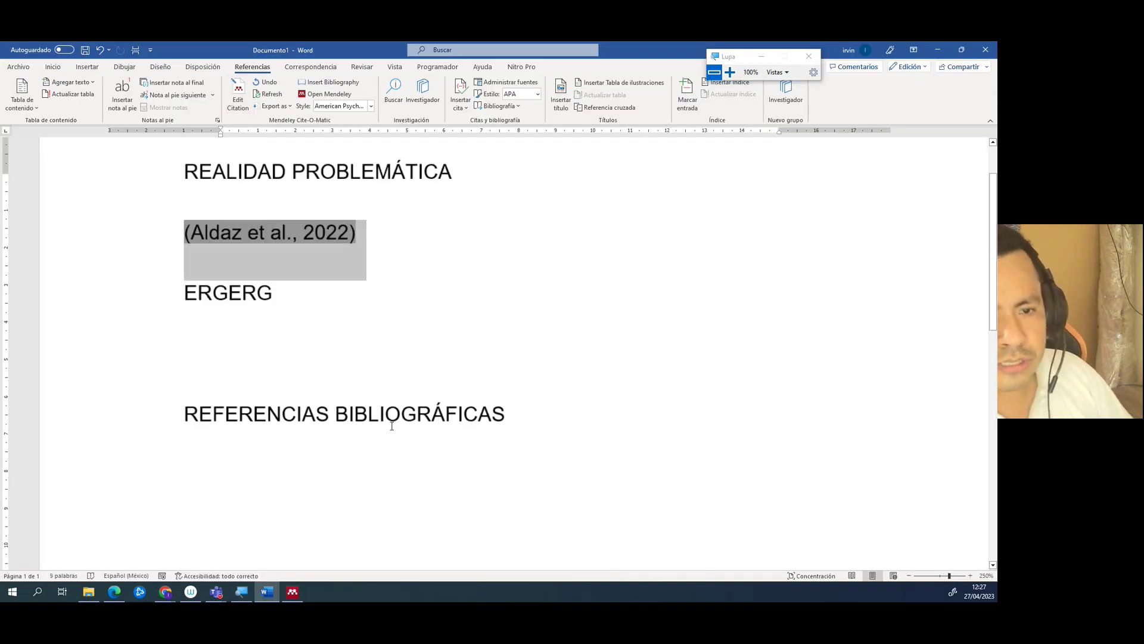
pyautogui.press('Right')
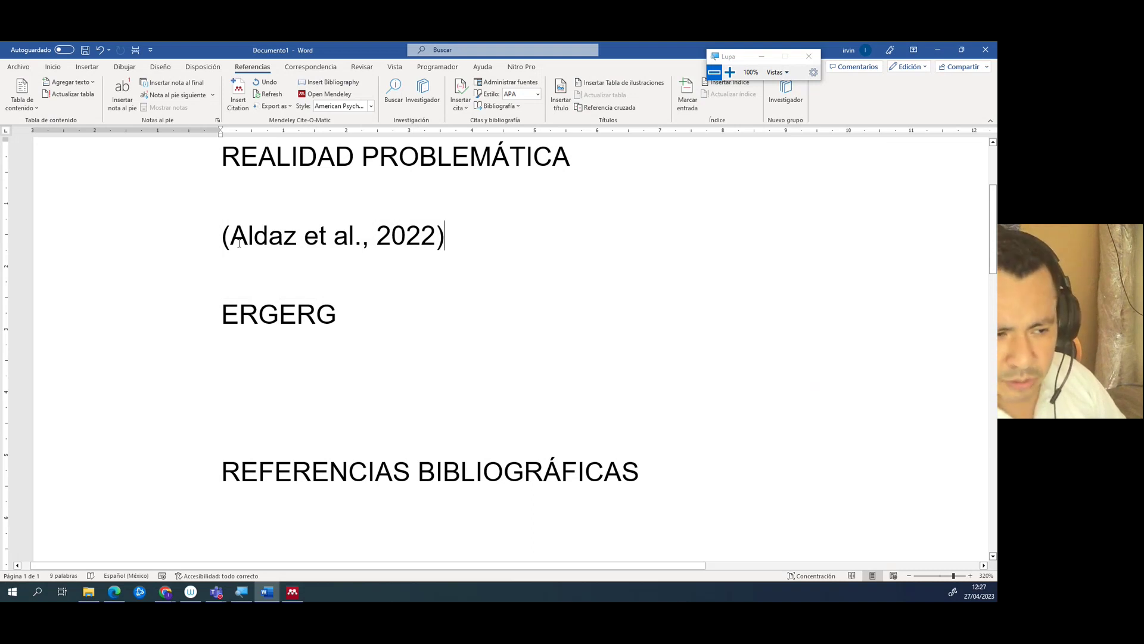
pyautogui.moveTo(232, 235); pyautogui.dragTo(296, 235)
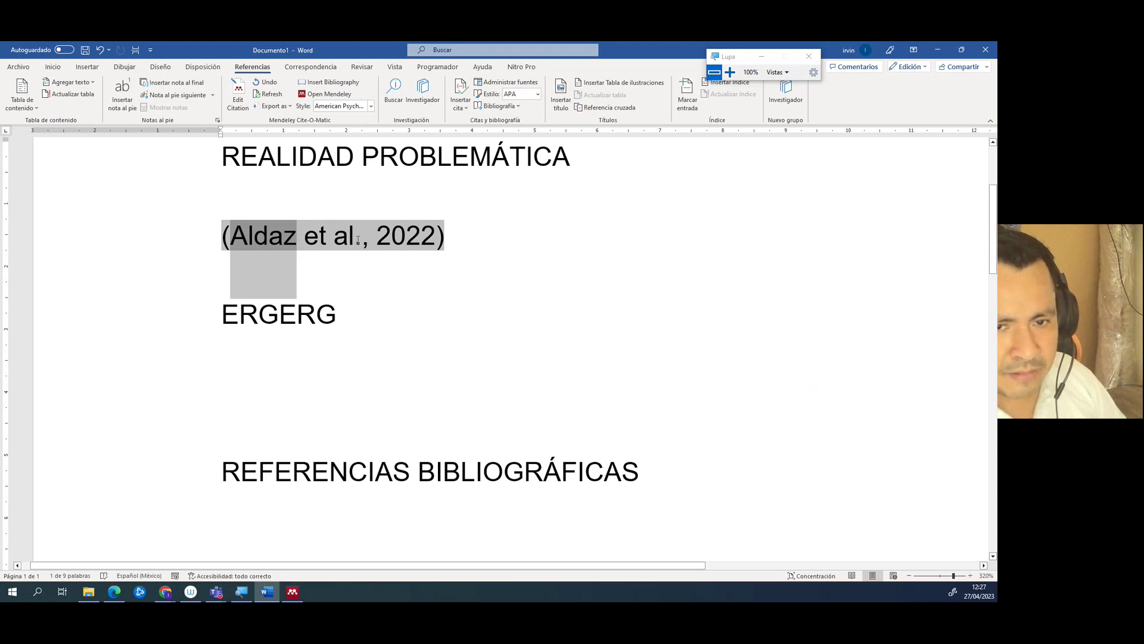
pyautogui.doubleClick(396, 236)
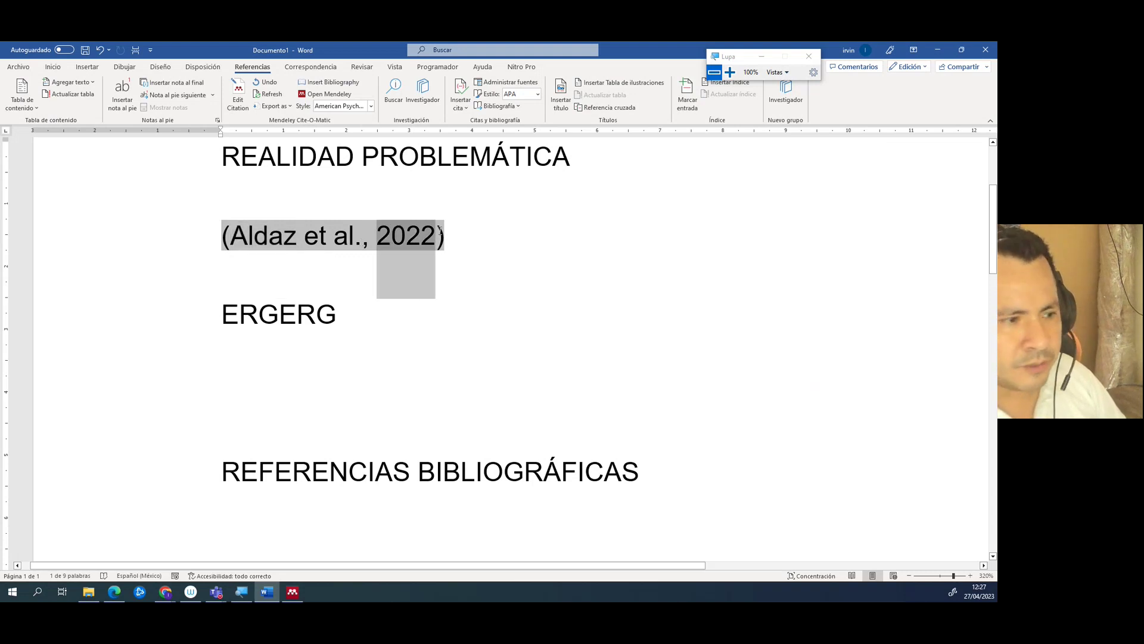
pyautogui.click(194, 265)
pyautogui.click(187, 328)
pyautogui.click(219, 233)
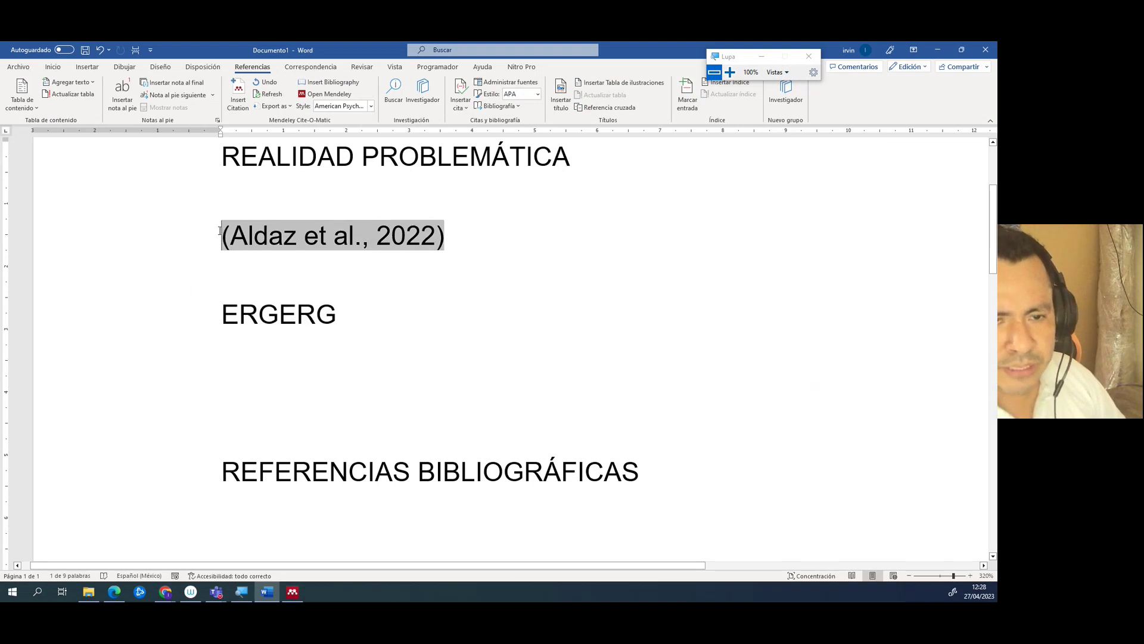
# - Type placeholder text before the (Aldaz et al., 2022) citation and select the citation field
pyautogui.write('DIWEF WEO FIWEIOF JWEIOF')
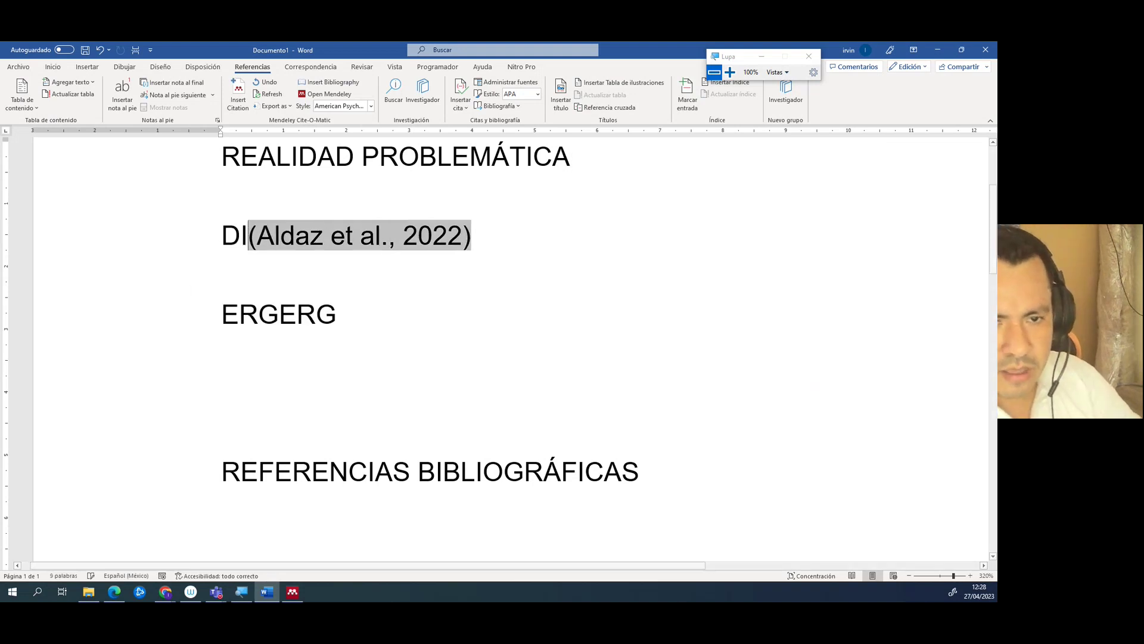
pyautogui.write('J EIOF JWEOI FJWEIOFJ WEOFJ WEOIFJ WEOFJ WEOIFJ WEIOFJ')
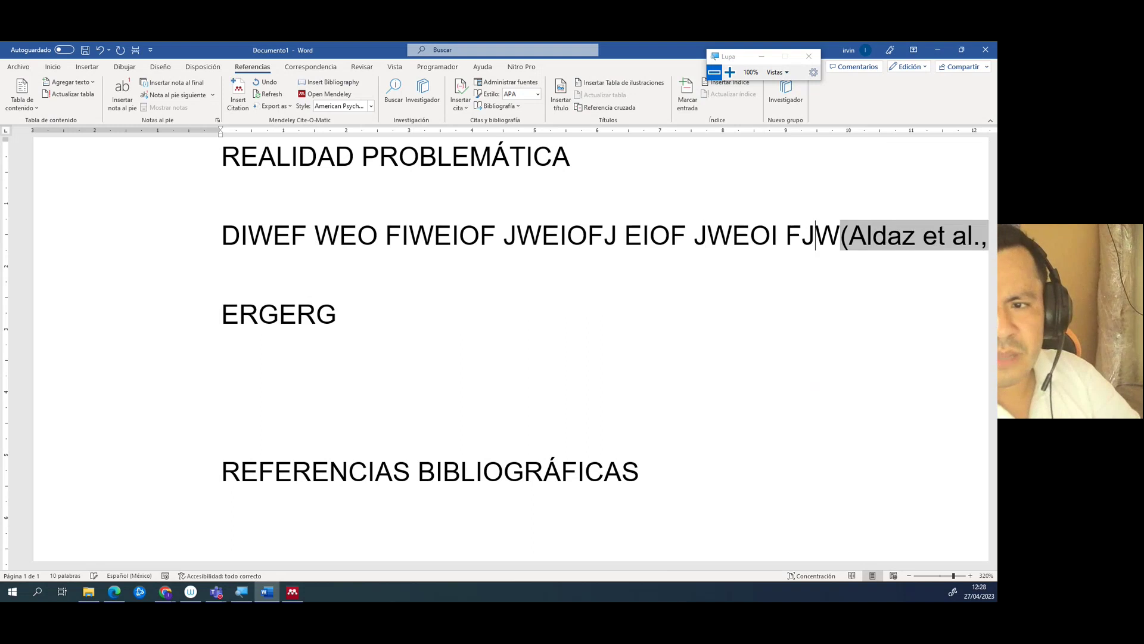
pyautogui.write('WEIOFJ WEIOFJ WEIOFJ WEIOFJ WEIO FJWEIO FJWEOIFJWEIO')
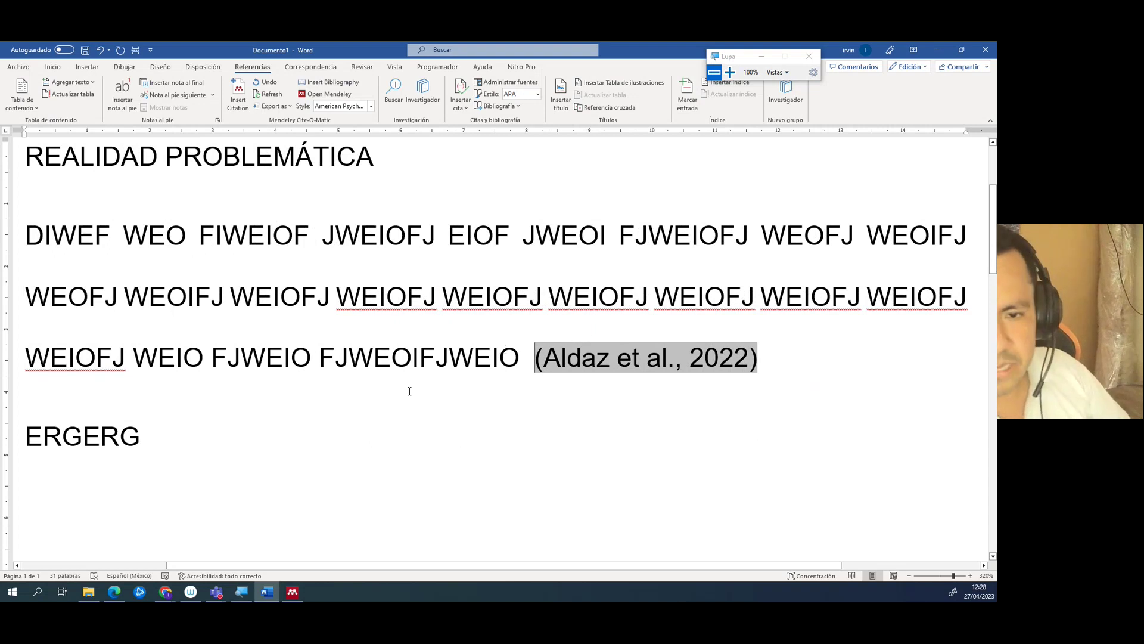
pyautogui.scroll(-6, 410, 306)
pyautogui.scroll(-4, 409, 307)
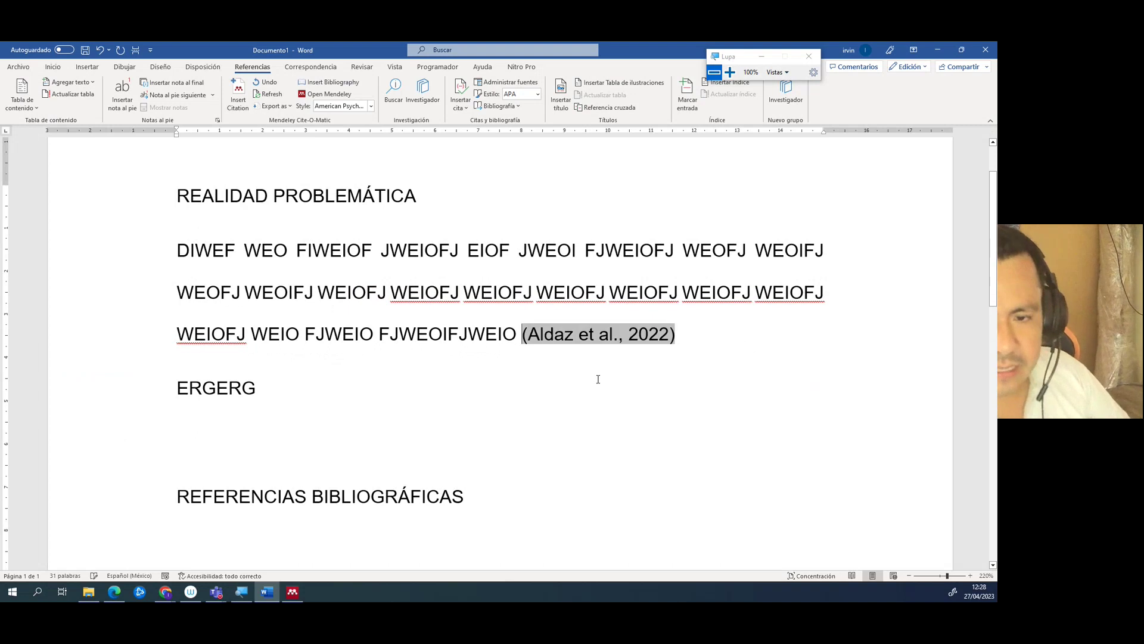
pyautogui.tripleClick(257, 309)
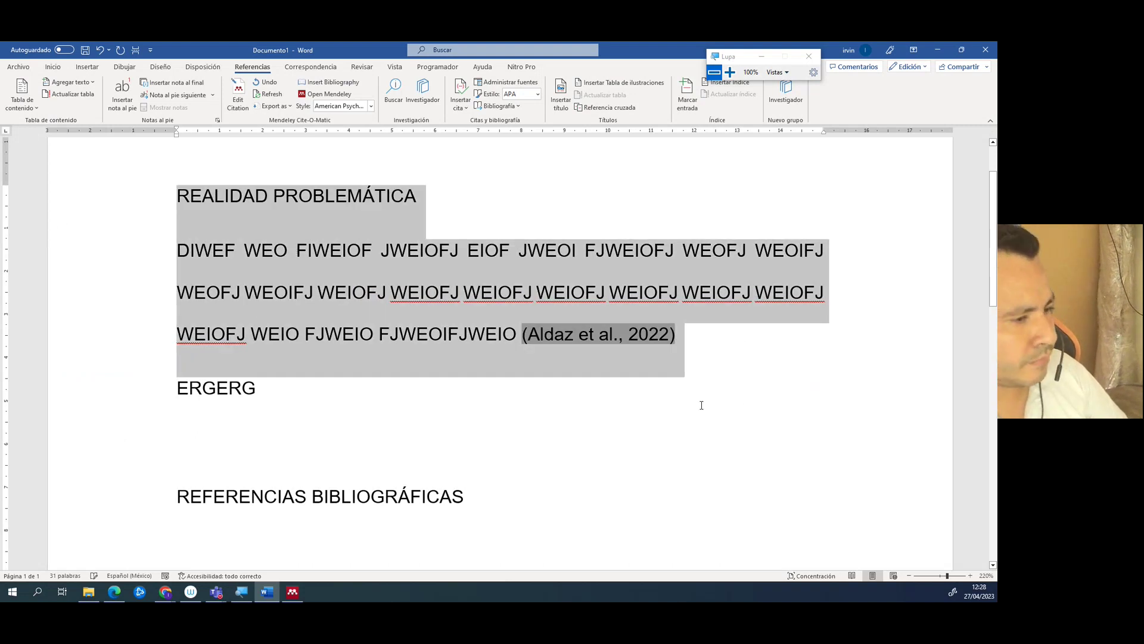
pyautogui.click(695, 345)
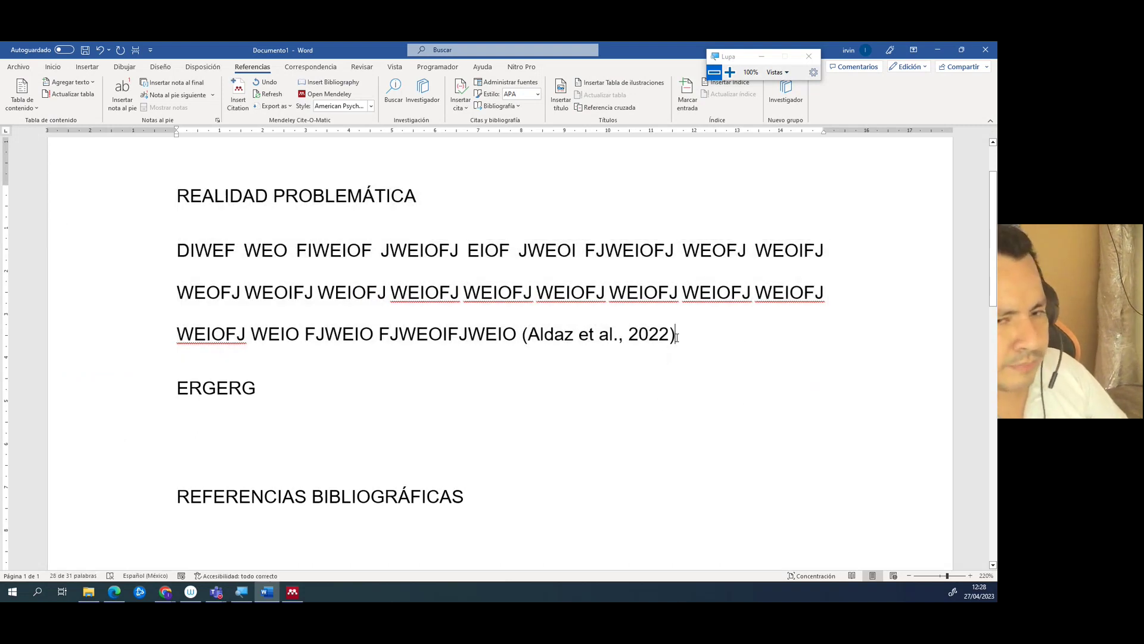
pyautogui.click(544, 342)
pyautogui.click(302, 589)
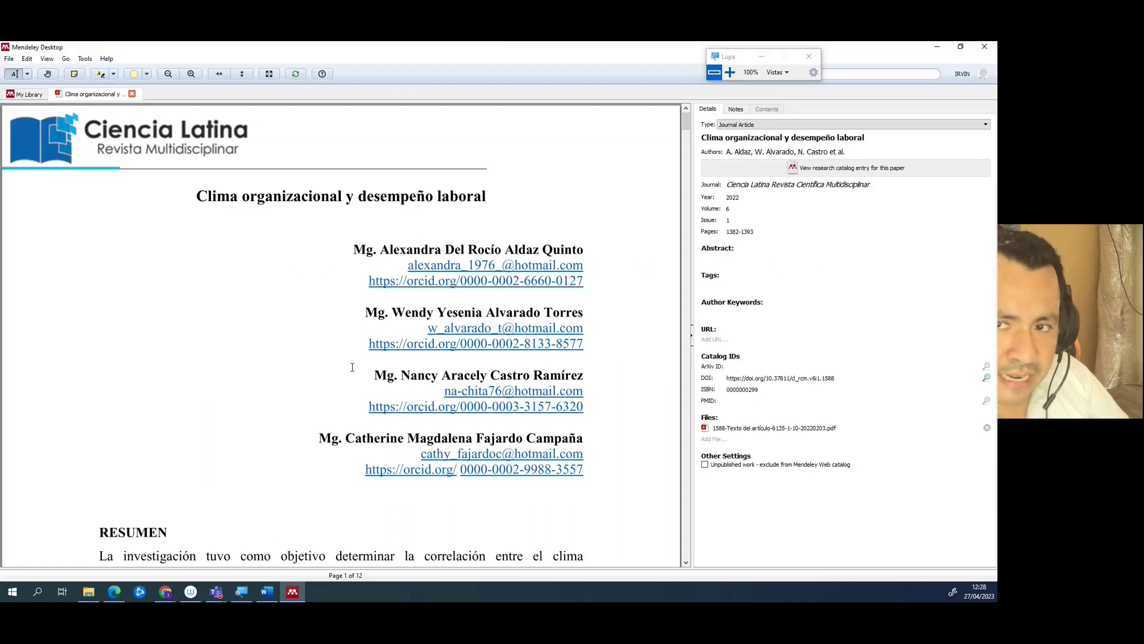
pyautogui.scroll(-20, 352, 367)
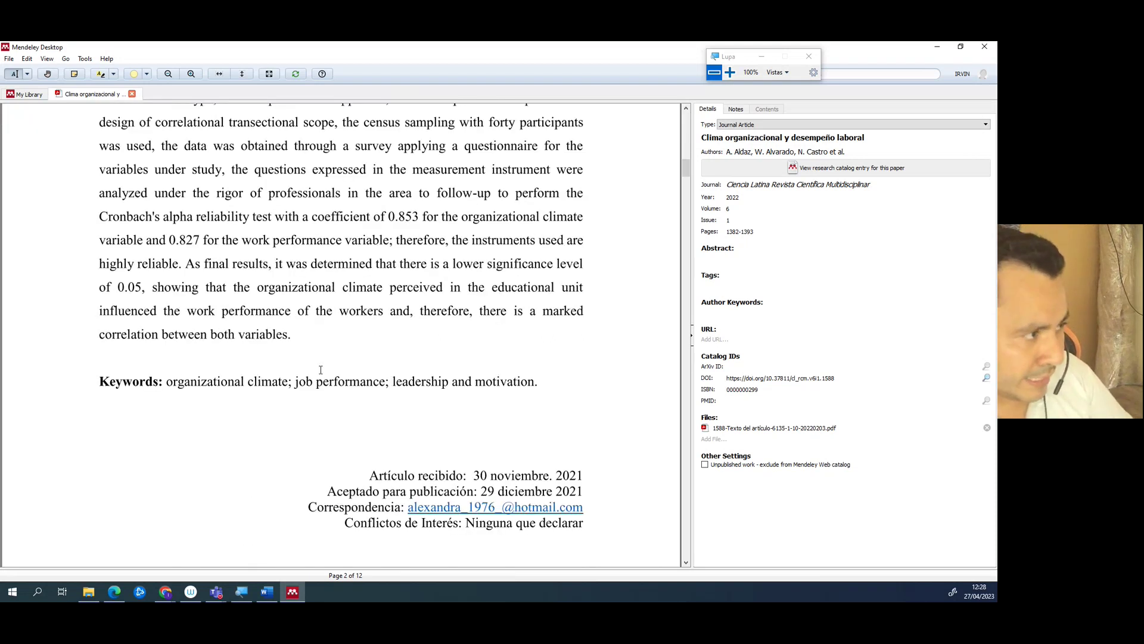
pyautogui.click(937, 46)
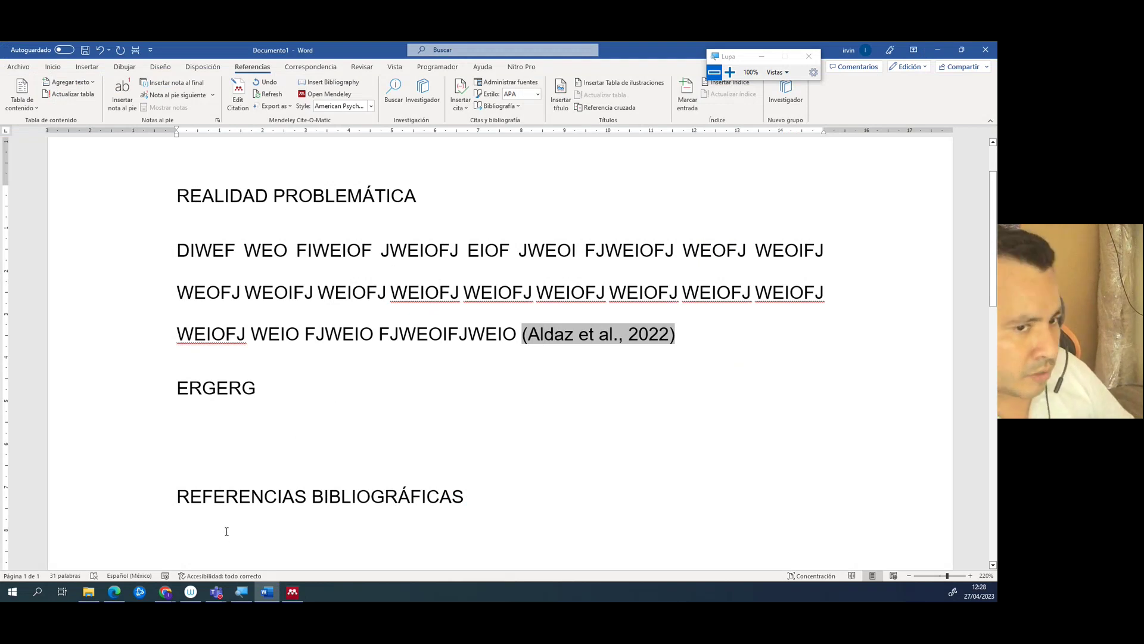
# - Copy the whole first paragraph, including its (Aldaz et al., 2022) citation
pyautogui.click(198, 530)
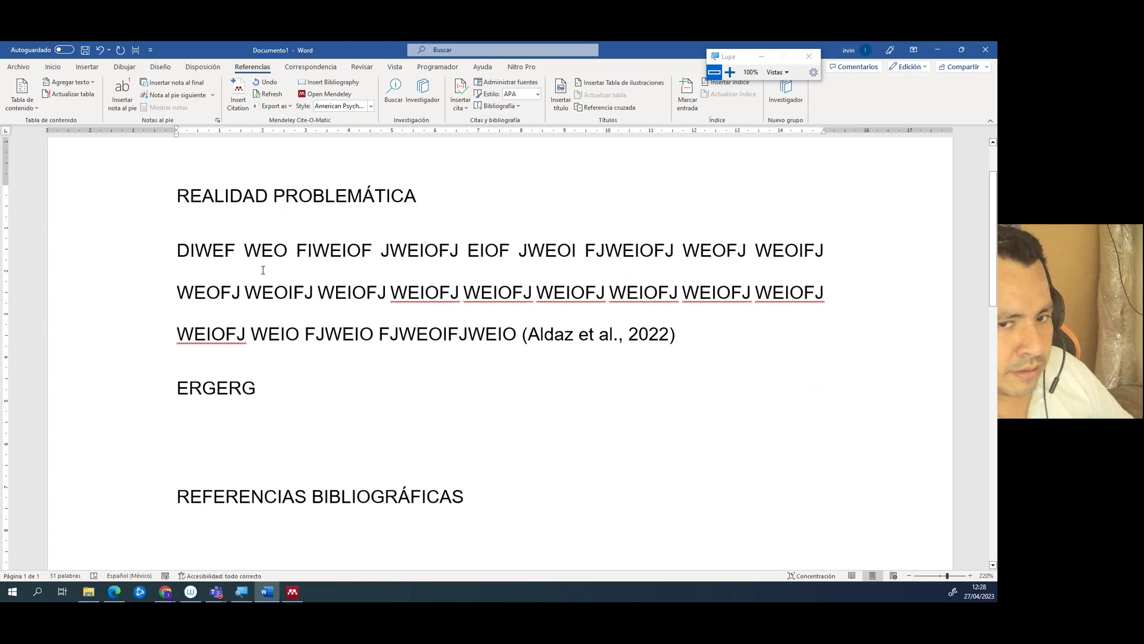
pyautogui.click(602, 335)
pyautogui.moveTo(700, 343); pyautogui.dragTo(379, 337)
pyautogui.click(695, 353)
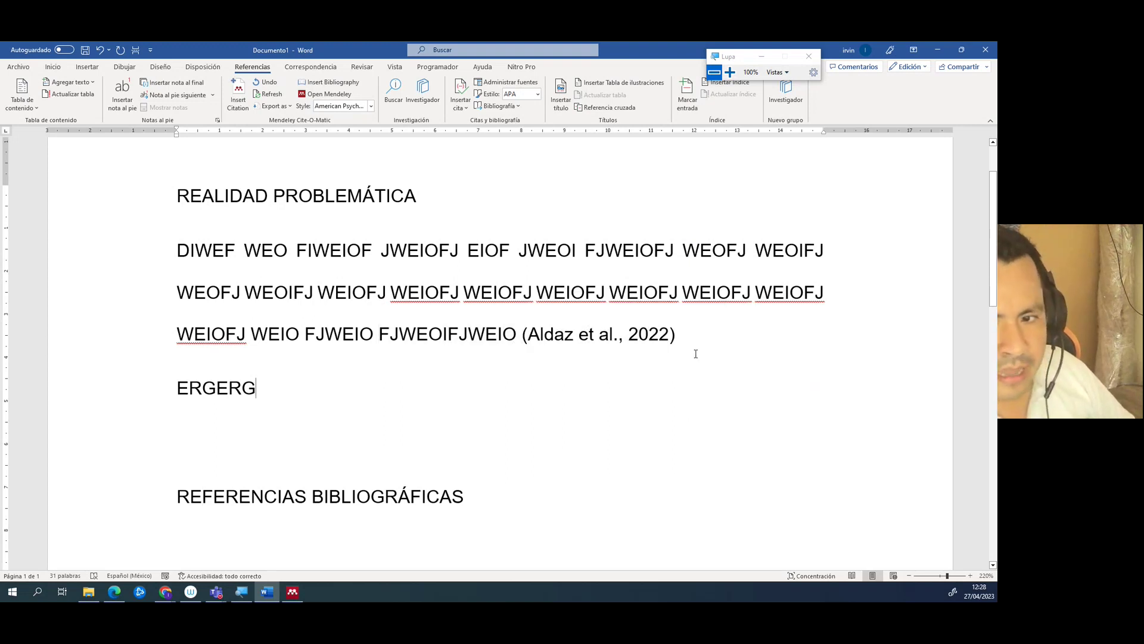
pyautogui.moveTo(690, 327); pyautogui.dragTo(111, 270)
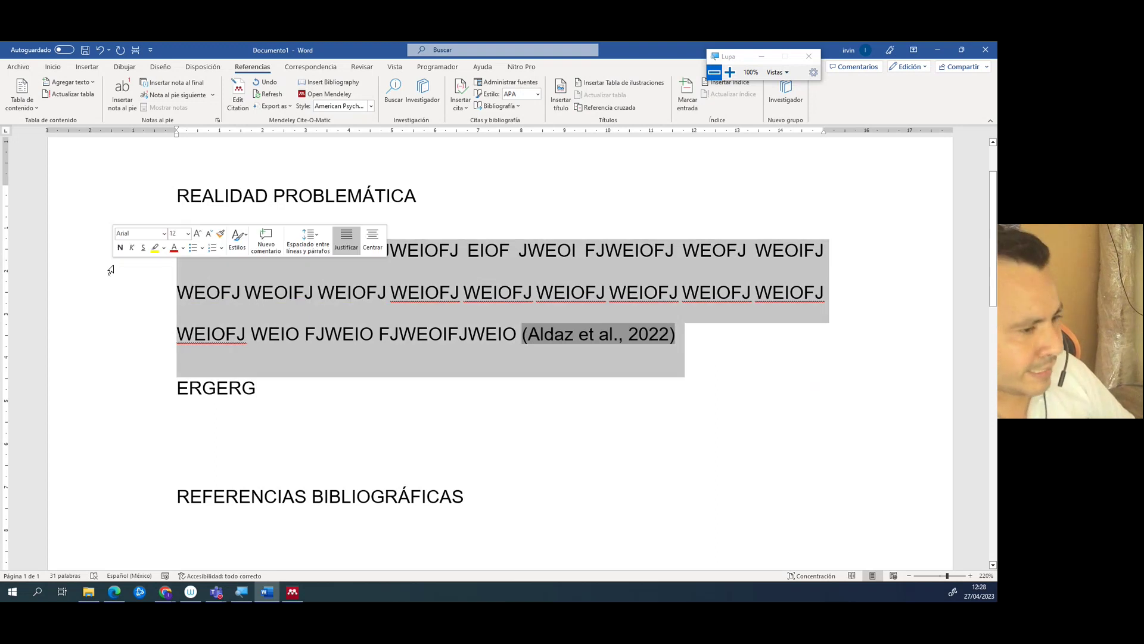
pyautogui.click(288, 251)
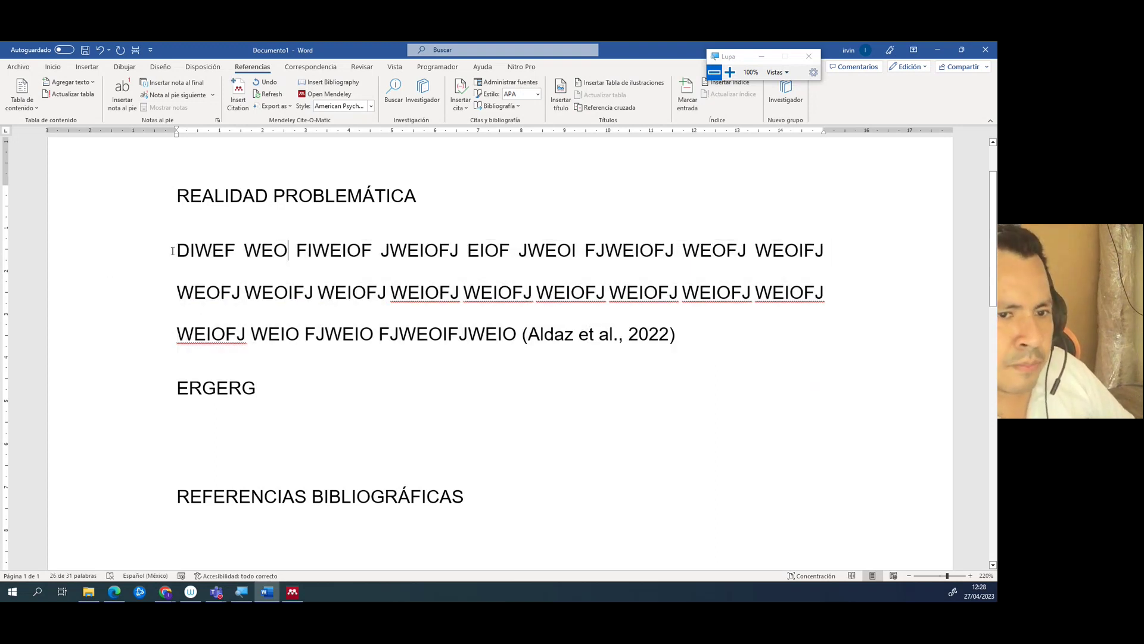
pyautogui.moveTo(180, 253); pyautogui.dragTo(486, 333)
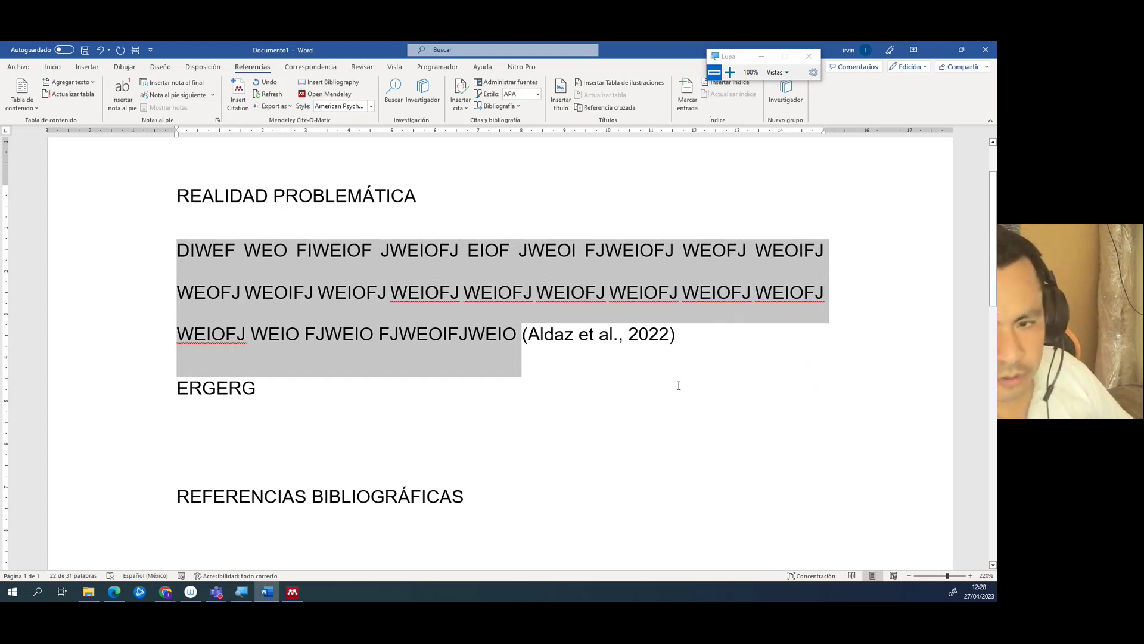
pyautogui.click(691, 344)
pyautogui.moveTo(691, 345); pyautogui.dragTo(146, 250)
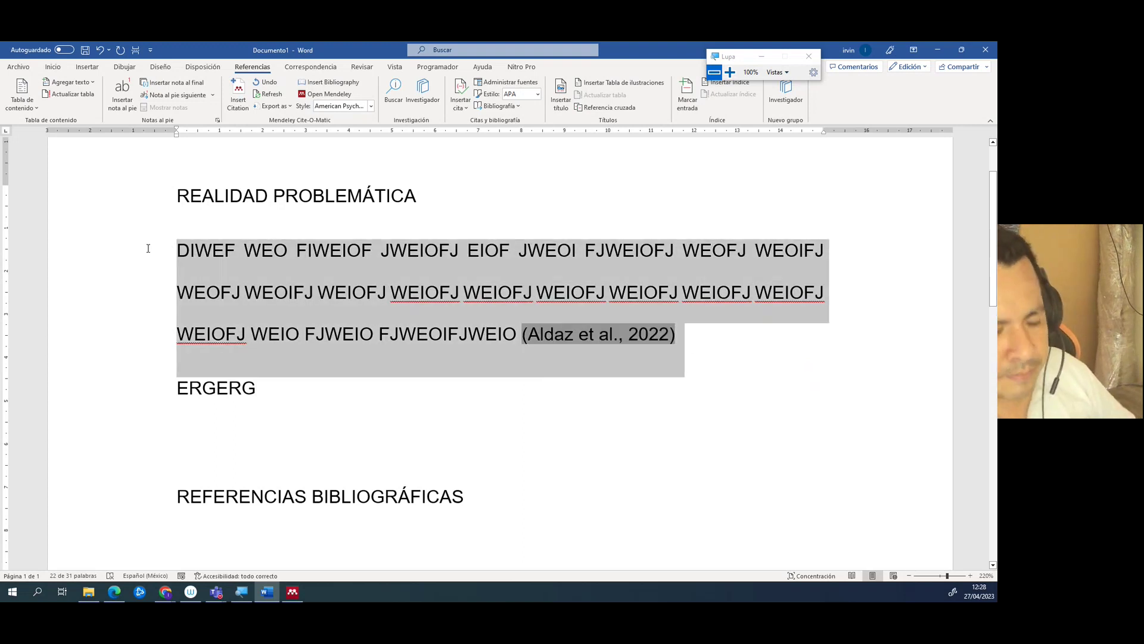
pyautogui.hotkey('ctrl', 'c')
# - Paste it as a new paragraph and delete everything before its citation
pyautogui.click(739, 343)
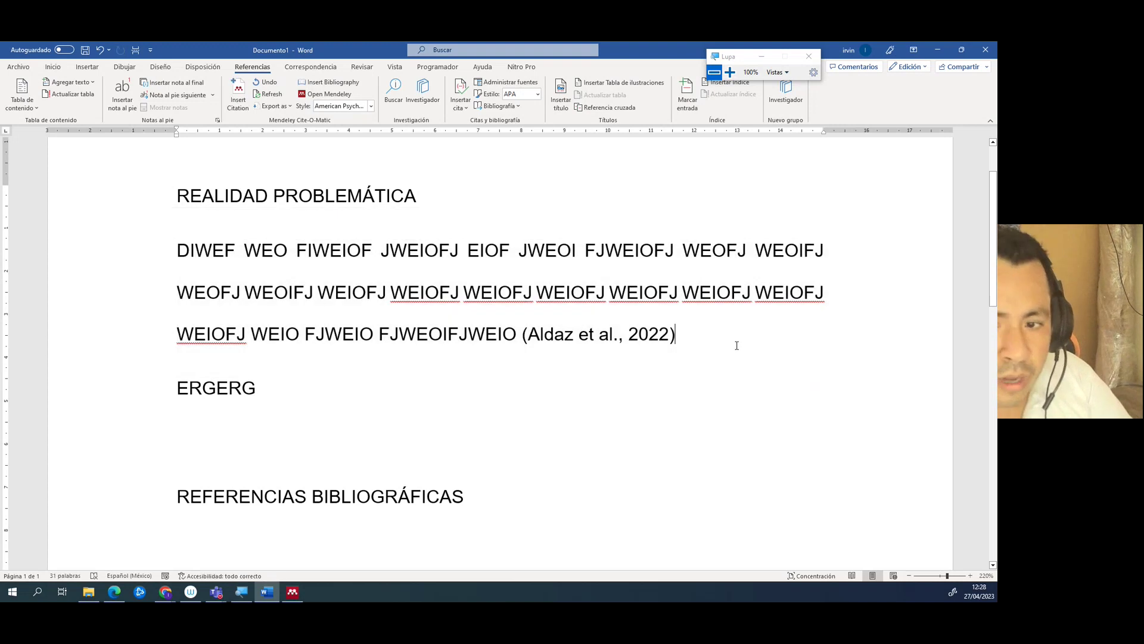
pyautogui.press('Return')
pyautogui.hotkey('ctrl', 'v')
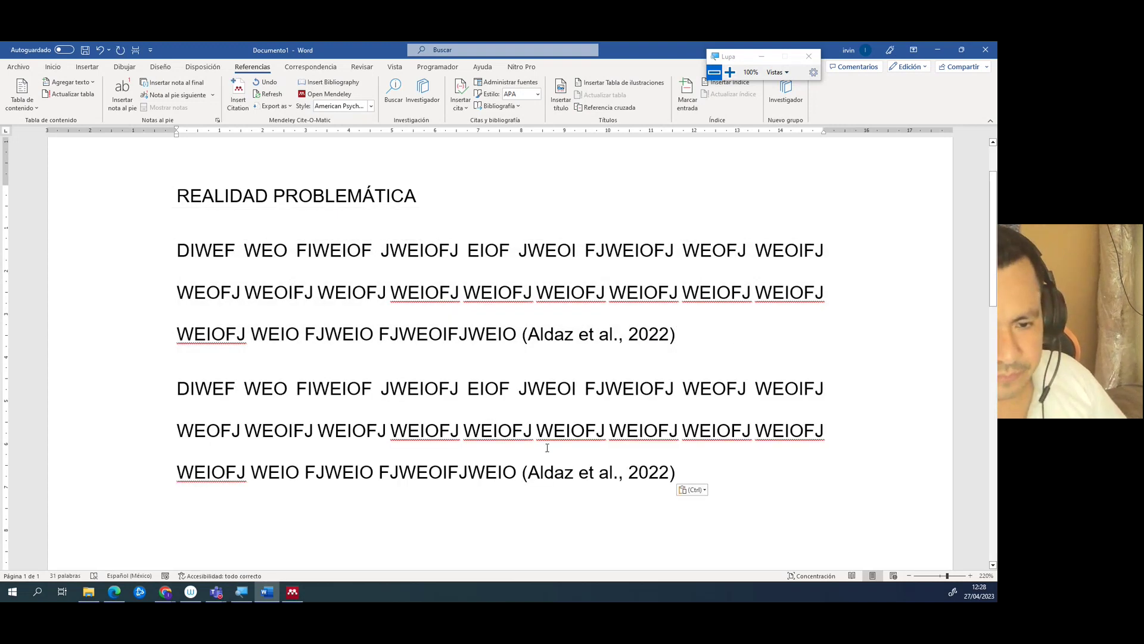
pyautogui.moveTo(522, 472); pyautogui.dragTo(173, 401)
pyautogui.press('Delete')
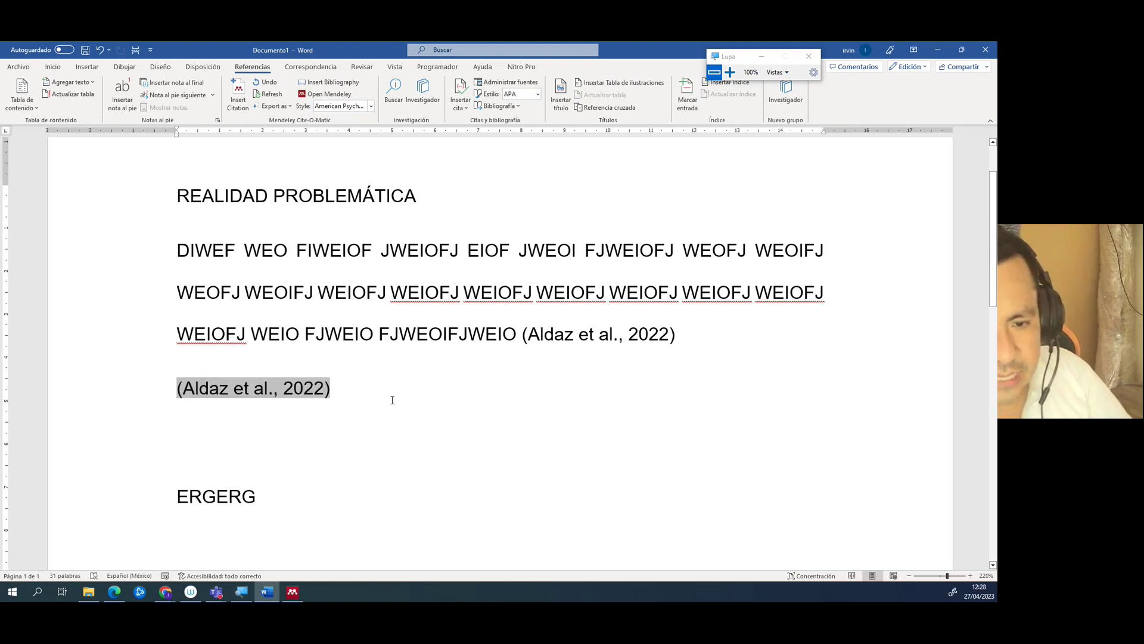
pyautogui.click(396, 406)
# - Add a comma and the pasted body text after the citation, then start a line under REFERENCIAS BIBLIOGRÁFICAS
pyautogui.write(',')
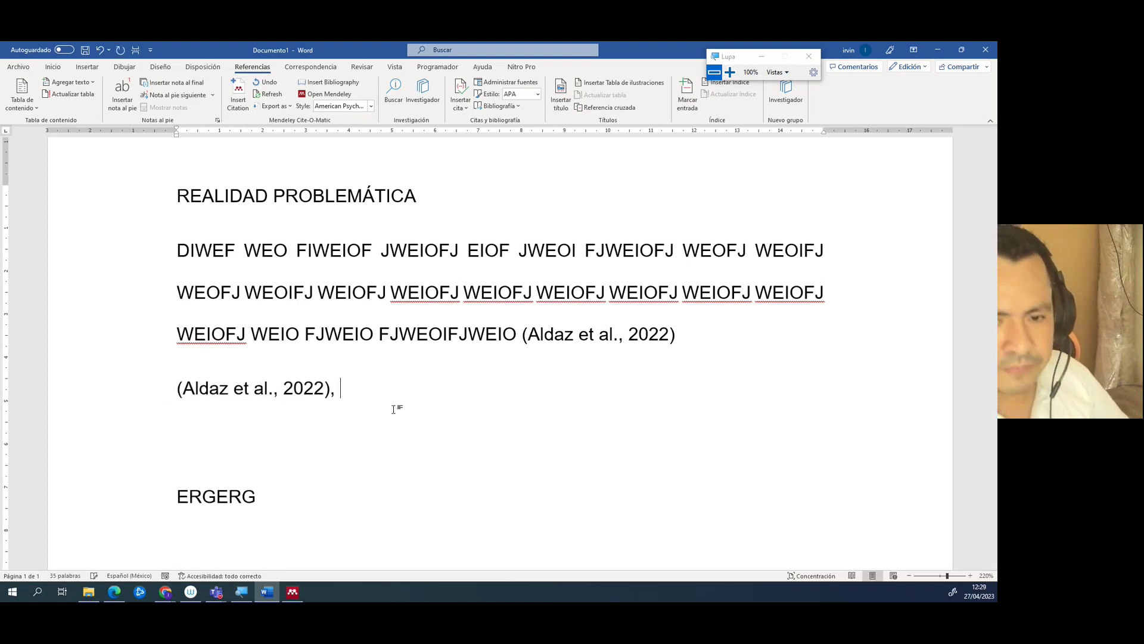
pyautogui.hotkey('ctrl', 'v')
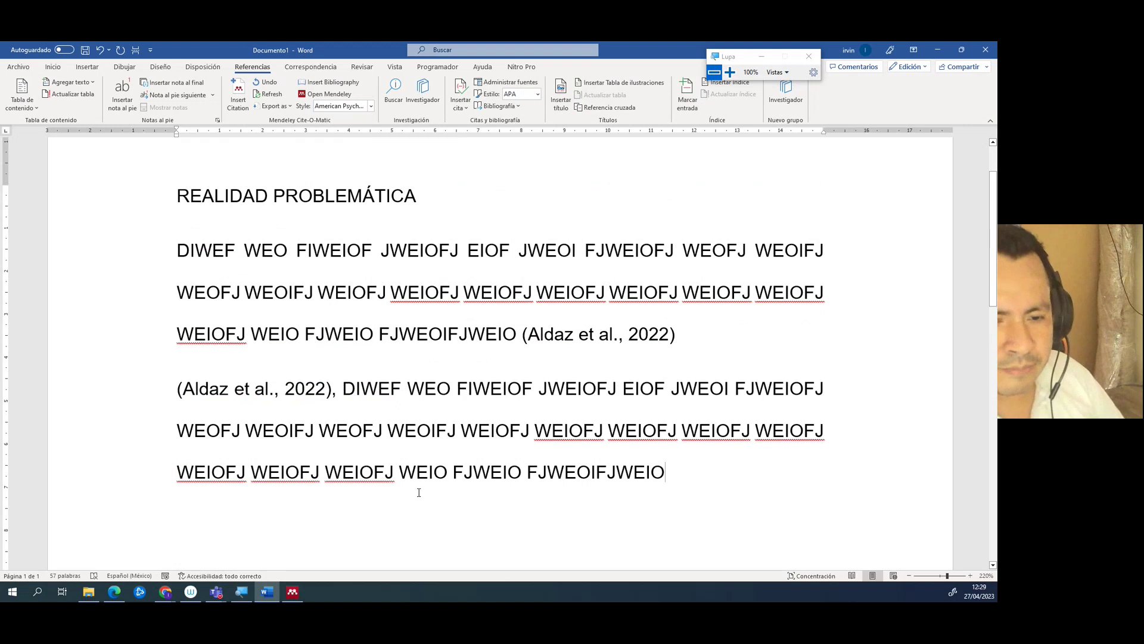
pyautogui.scroll(-3, 411, 488)
pyautogui.keyDown('ctrl'); pyautogui.scroll(-1, 396, 484); pyautogui.keyUp('ctrl')
pyautogui.scroll(-3, 398, 483)
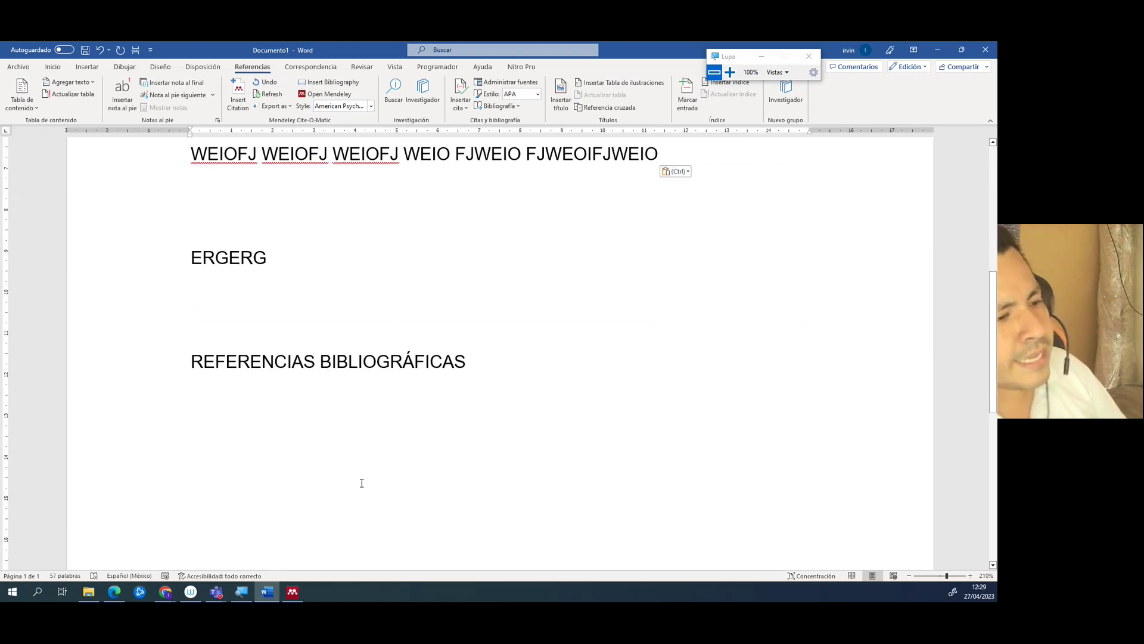
pyautogui.click(534, 357)
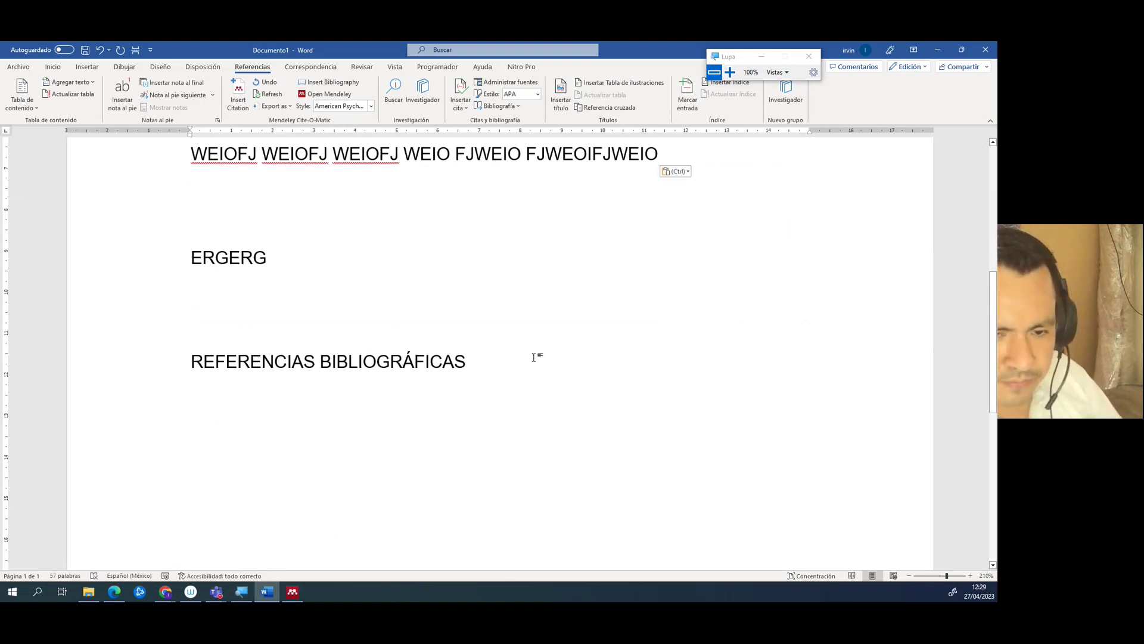
pyautogui.press('Return')
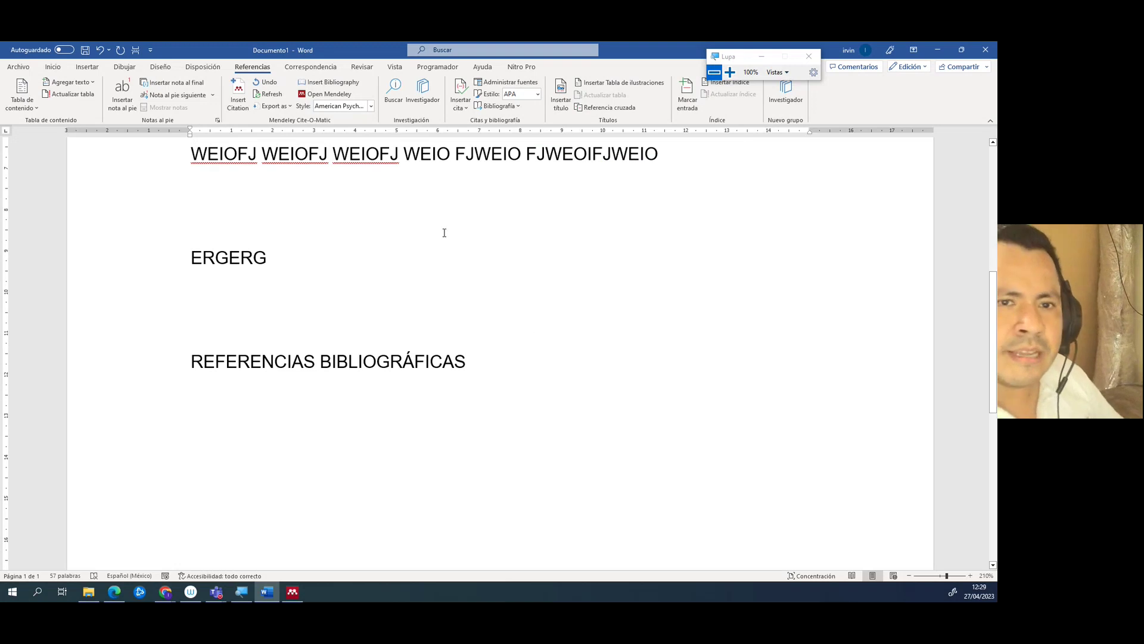
# - Insert the Mendeley bibliography, listing the APA reference for Aldaz et al. (2022)
pyautogui.click(335, 85)
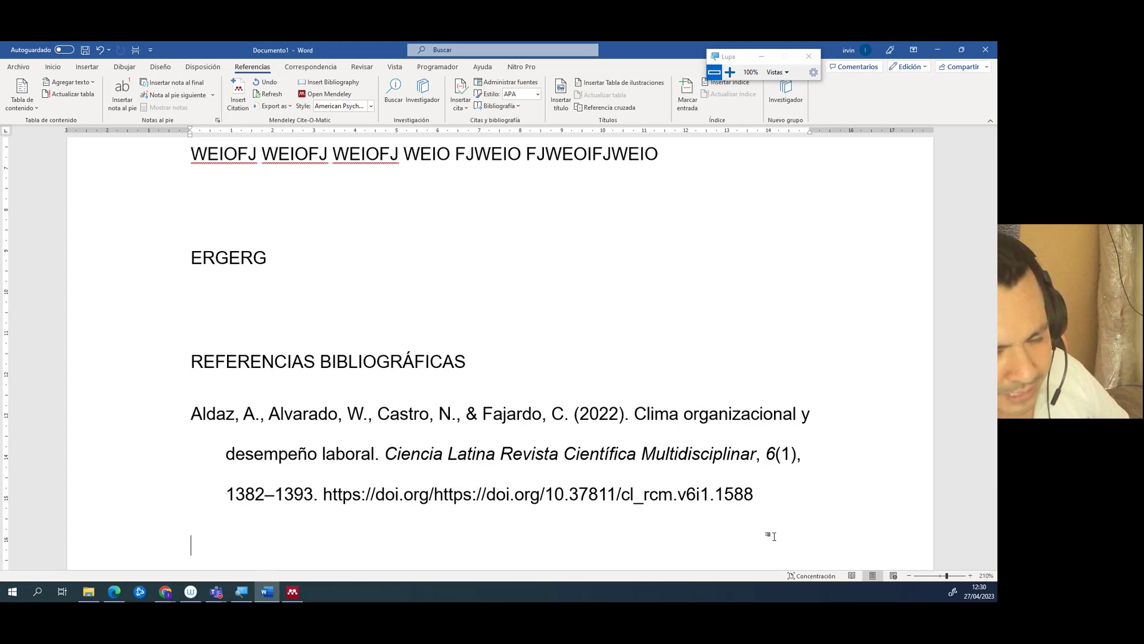
pyautogui.tripleClick(569, 419)
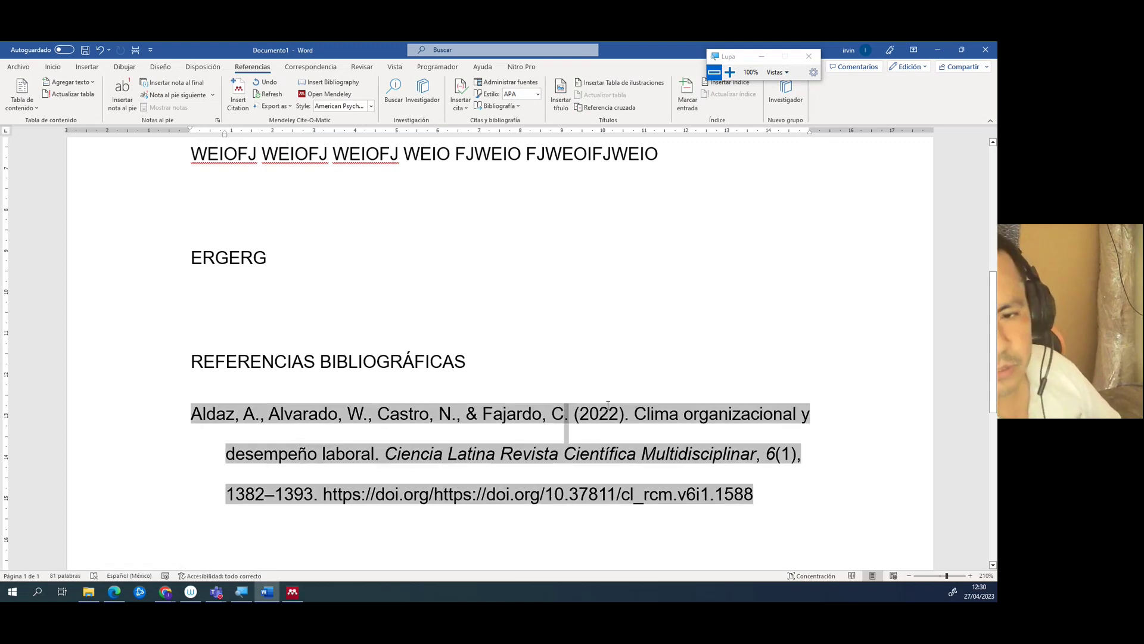
pyautogui.moveTo(574, 417)
pyautogui.mouseDown()
pyautogui.moveTo(633, 416)
pyautogui.moveTo(491, 456)
pyautogui.moveTo(369, 456)
pyautogui.mouseUp()
pyautogui.click(634, 420)
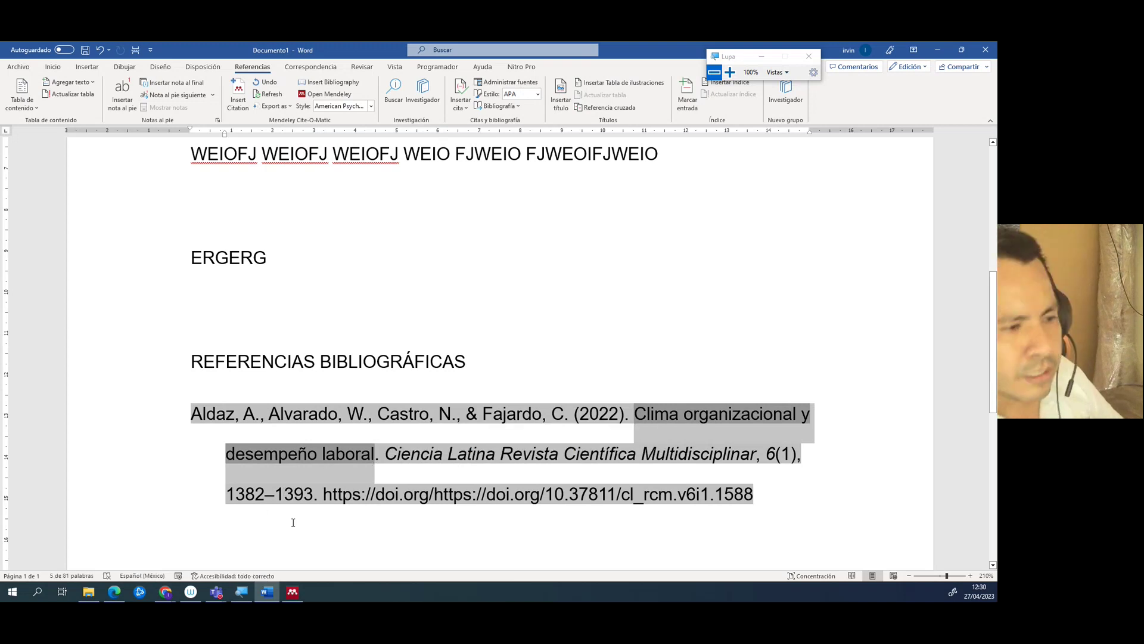
pyautogui.click(708, 415)
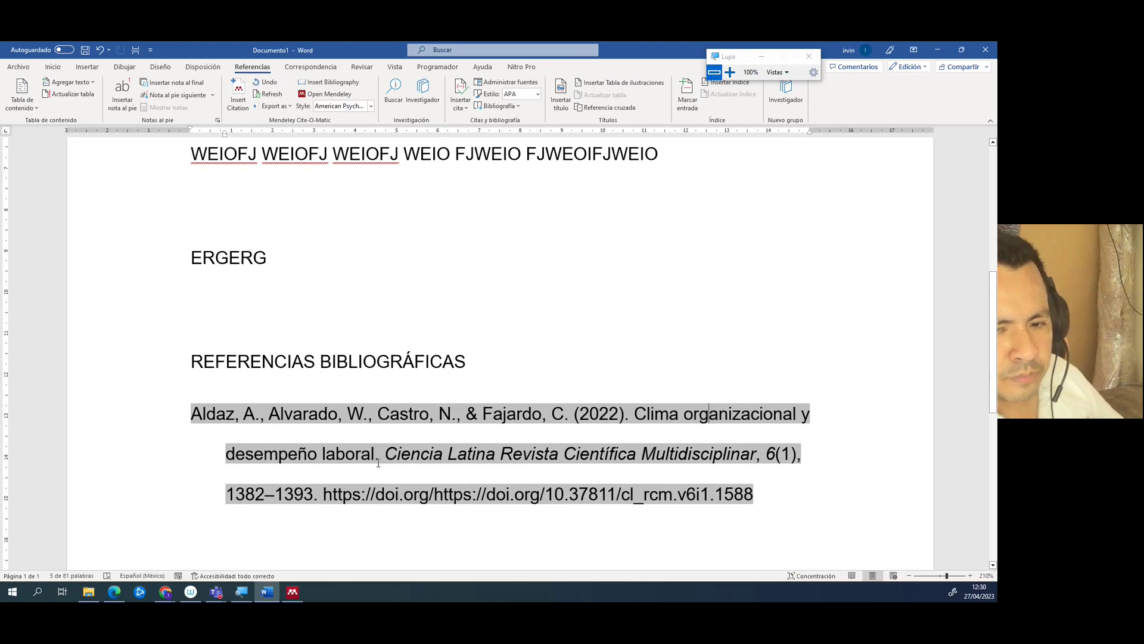
pyautogui.moveTo(387, 454); pyautogui.dragTo(759, 455)
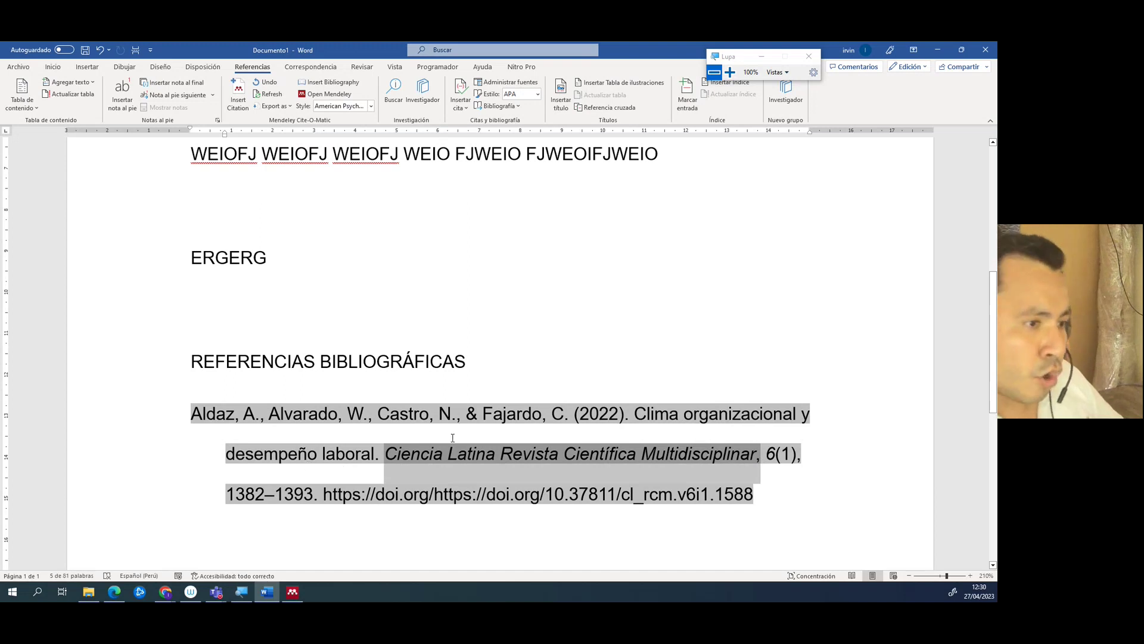
pyautogui.click(772, 454)
pyautogui.moveTo(775, 454); pyautogui.dragTo(766, 455)
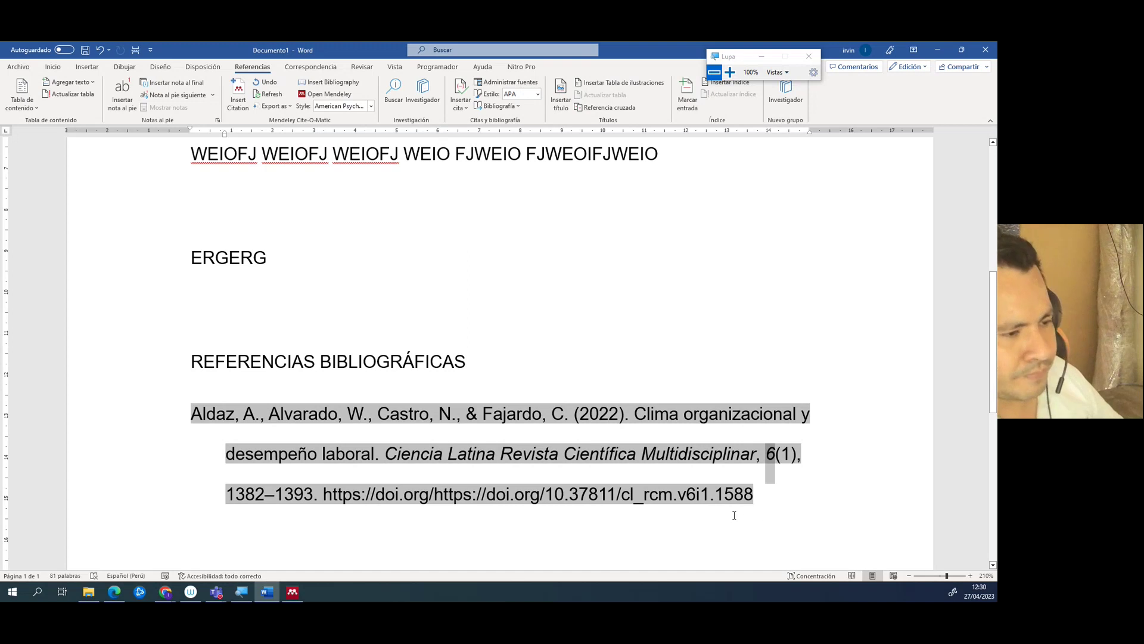
pyautogui.rightClick(709, 506)
pyautogui.click(765, 469)
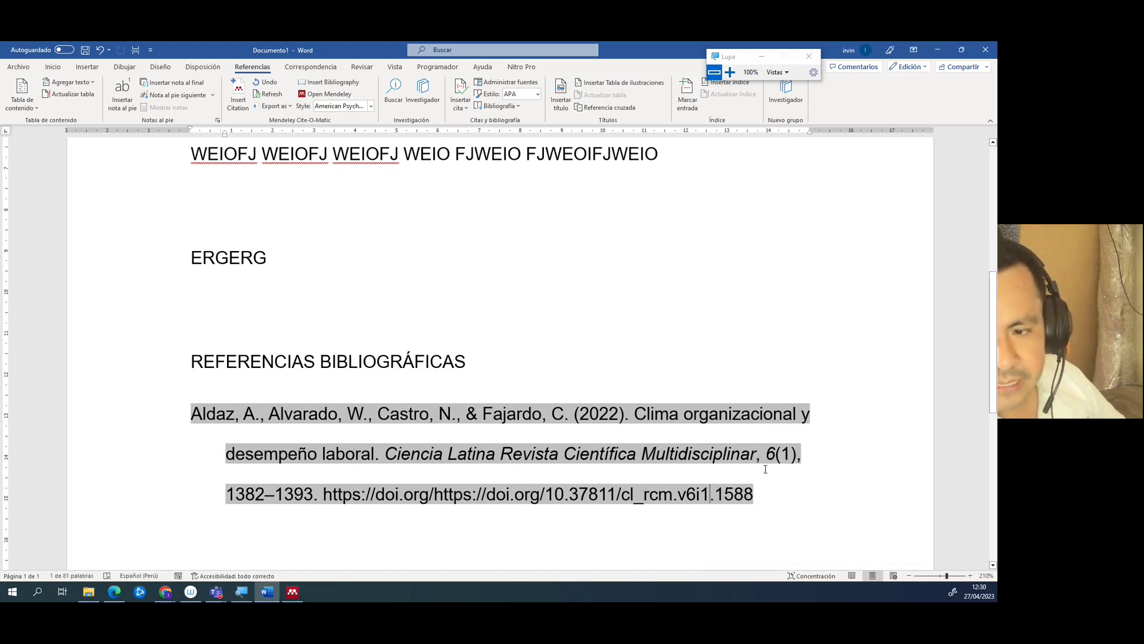
pyautogui.moveTo(792, 454); pyautogui.dragTo(781, 455)
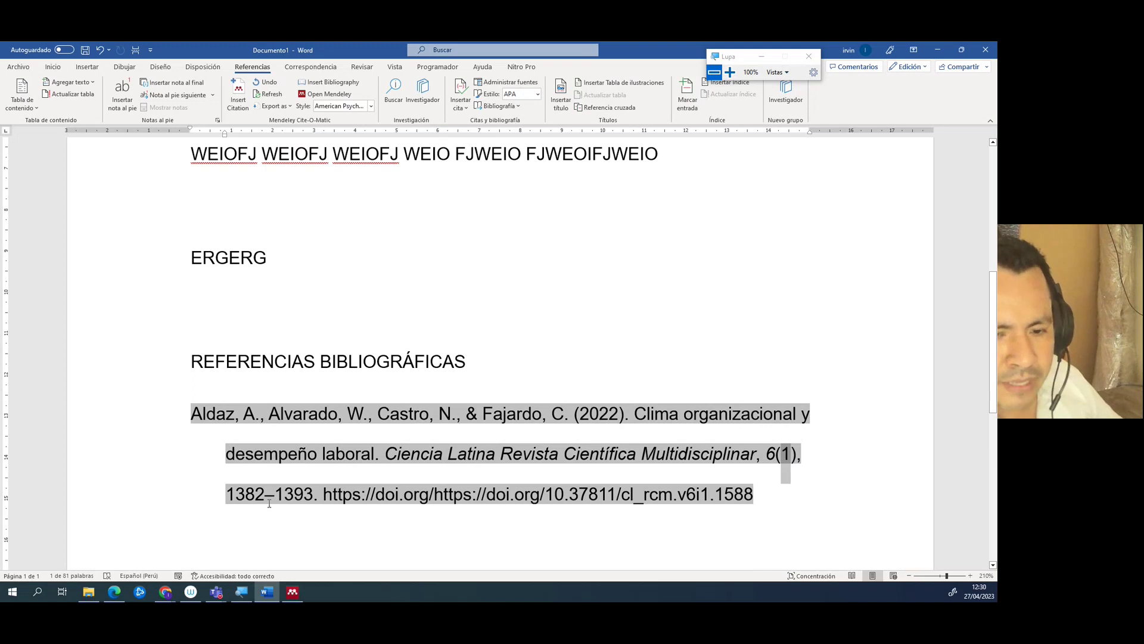
pyautogui.moveTo(314, 493); pyautogui.dragTo(222, 503)
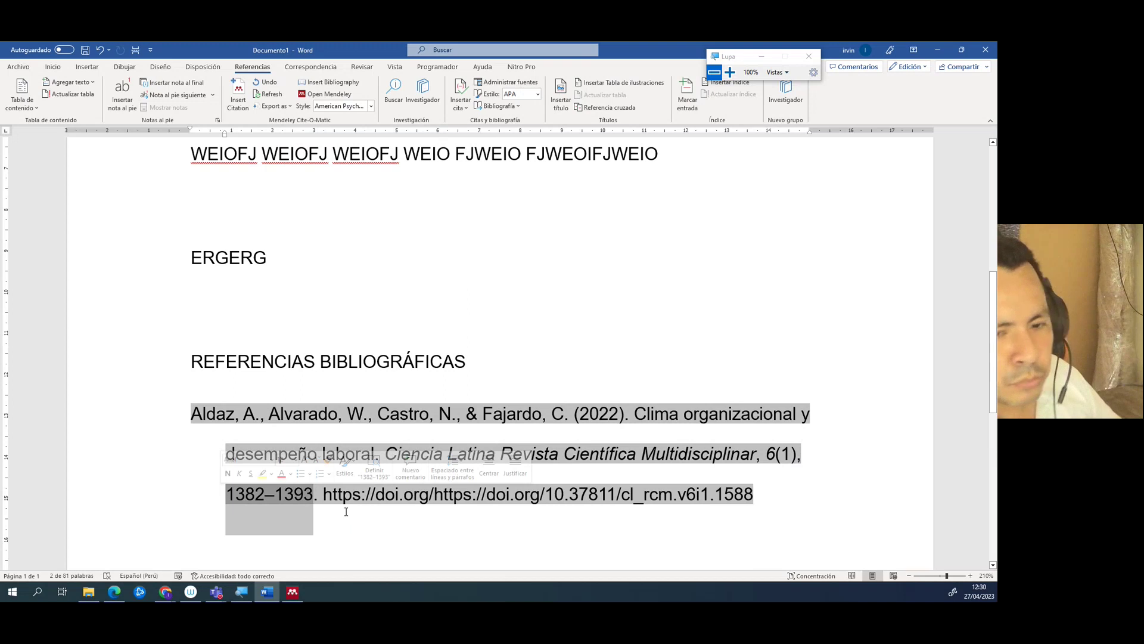
pyautogui.moveTo(327, 495); pyautogui.dragTo(768, 496)
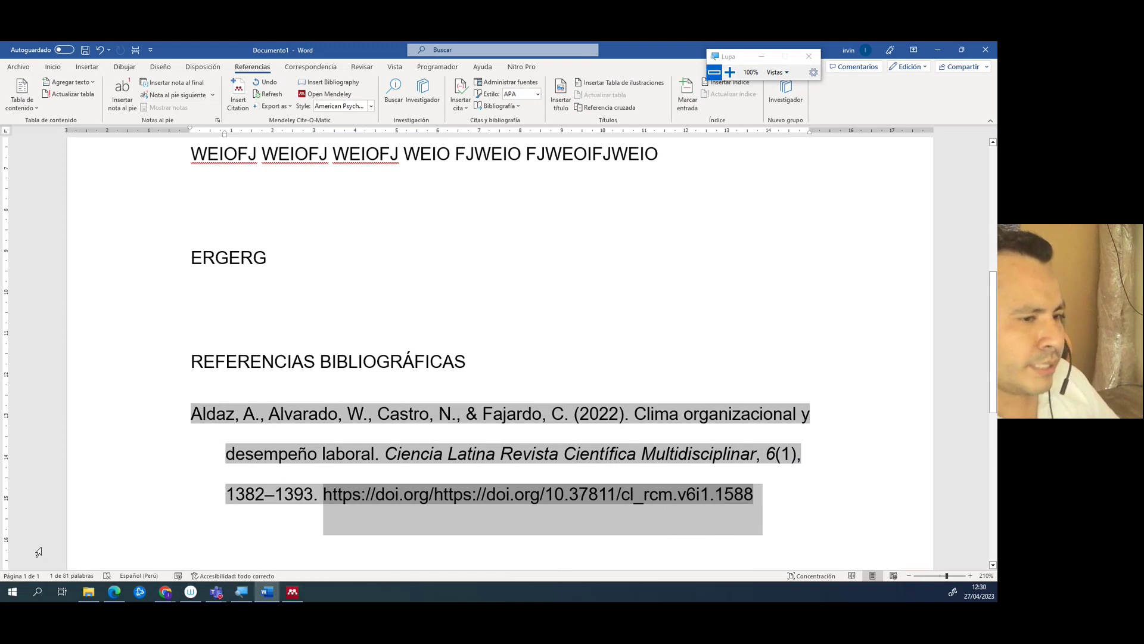
pyautogui.scroll(5, 243, 233)
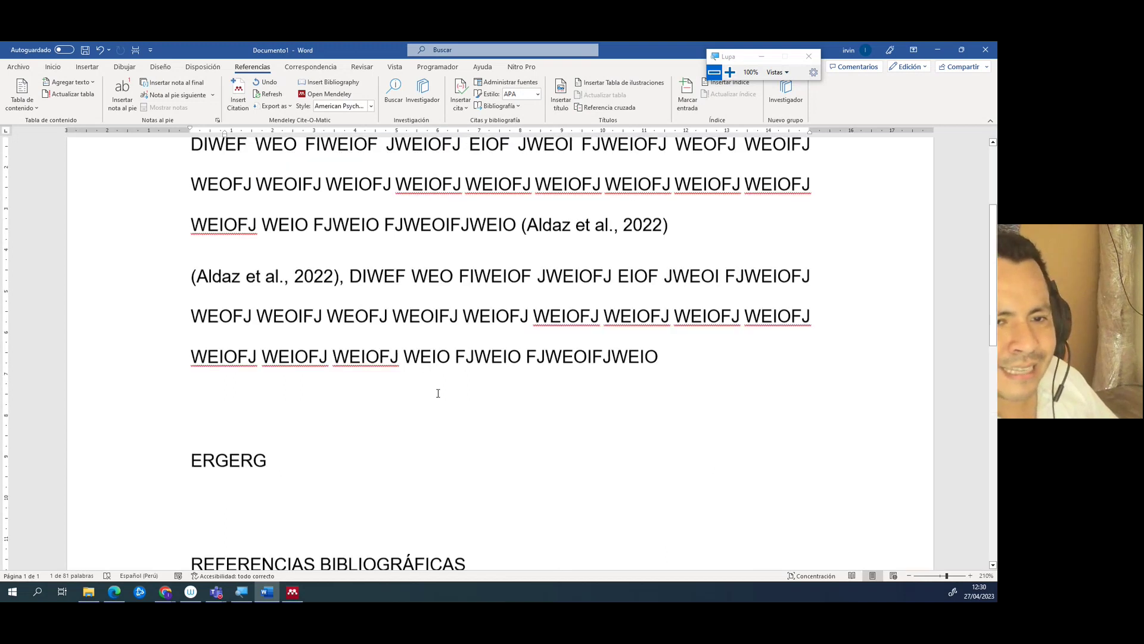
pyautogui.moveTo(190, 198); pyautogui.dragTo(656, 495)
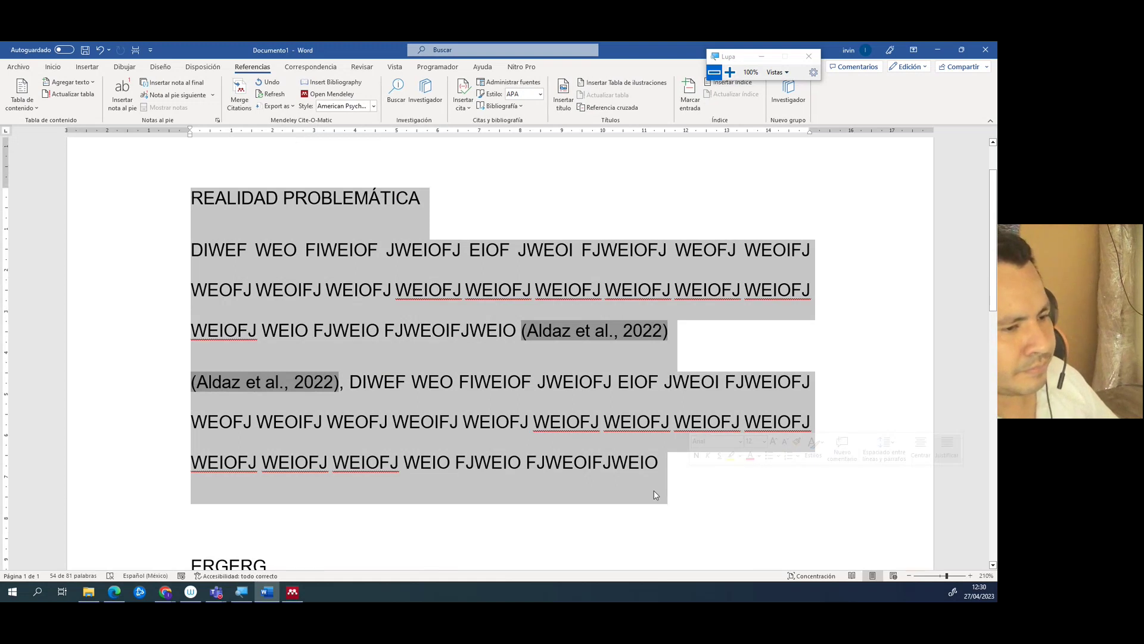